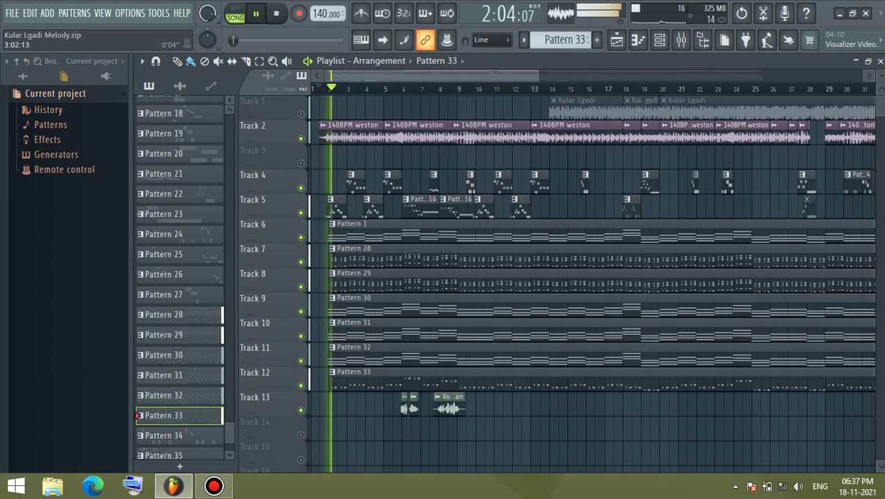
- Examine the playlist arrangement from its opening bars and the mixer's insert channels while the song plays
scroll(325, 278, "up", 3)
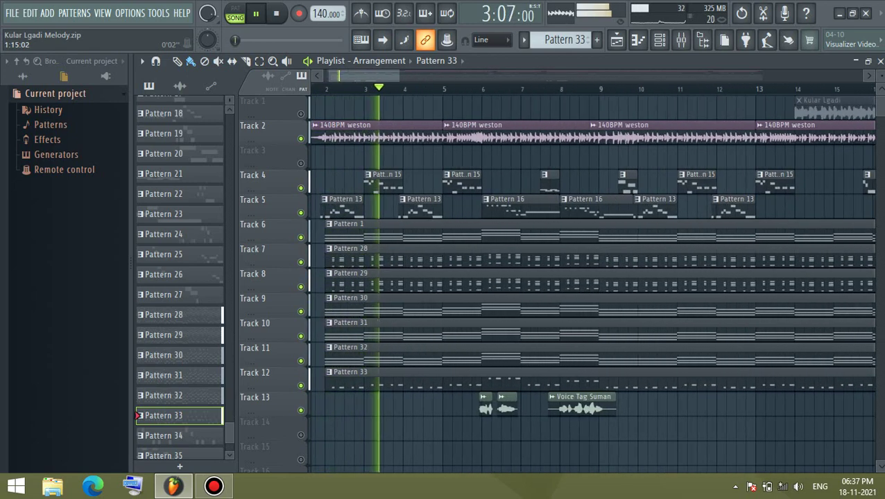
scroll(325, 277, "down", 2)
left_click(660, 39)
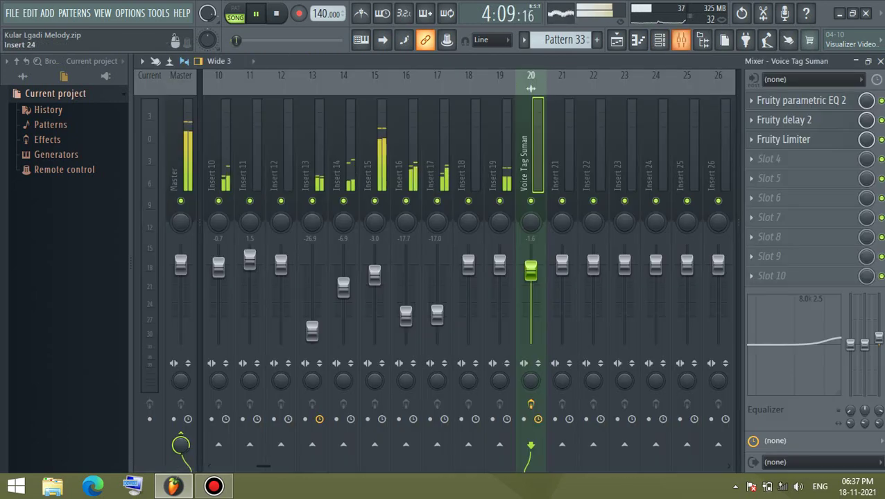
scroll(562, 173, "up", 6)
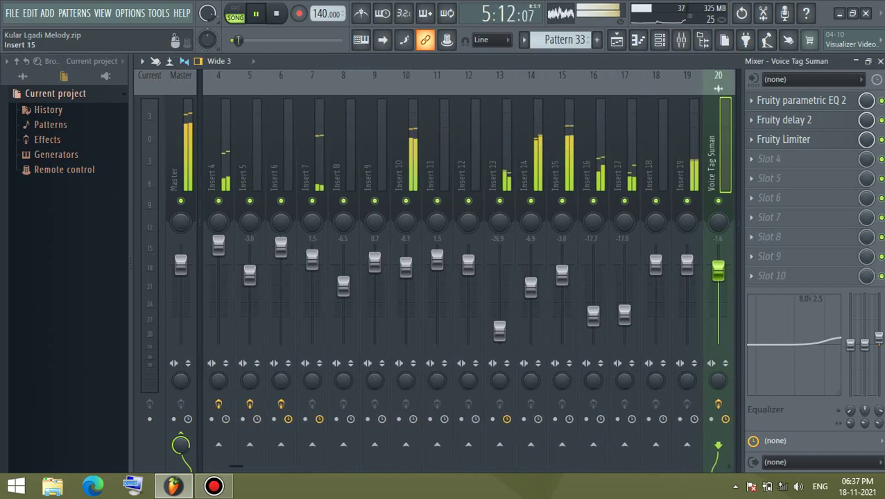
left_click(617, 40)
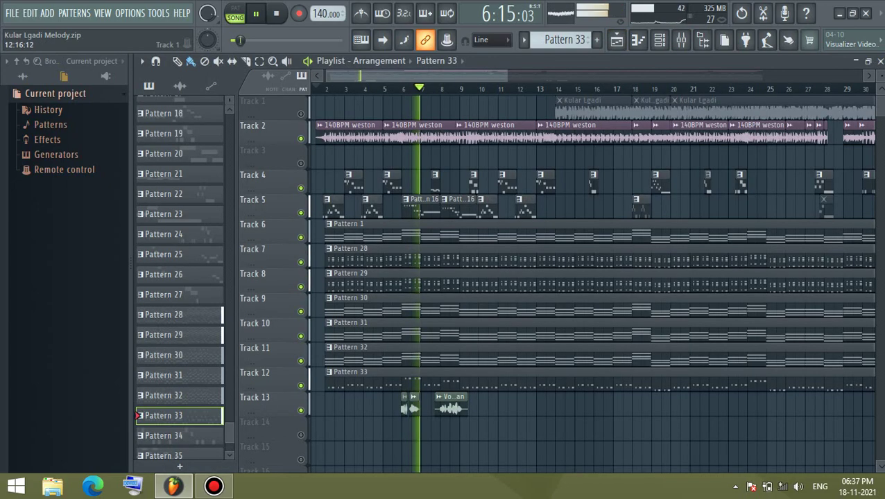
scroll(430, 103, "down", 4)
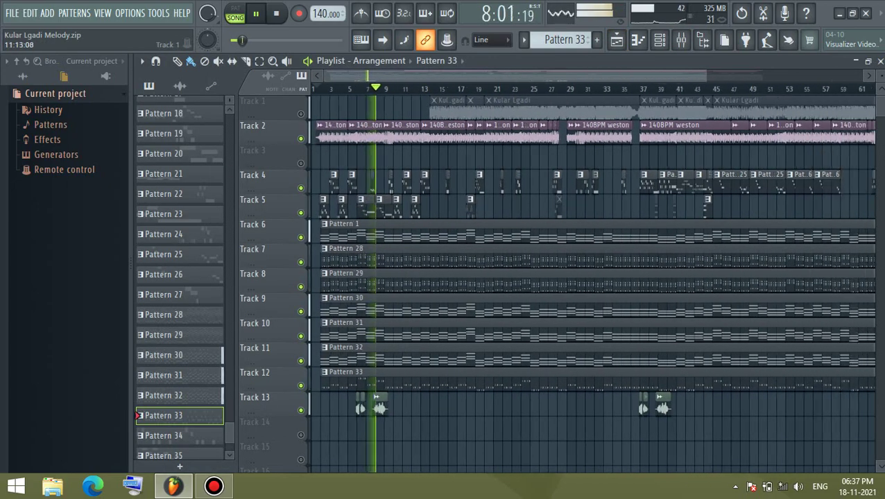
scroll(369, 160, "up", 8)
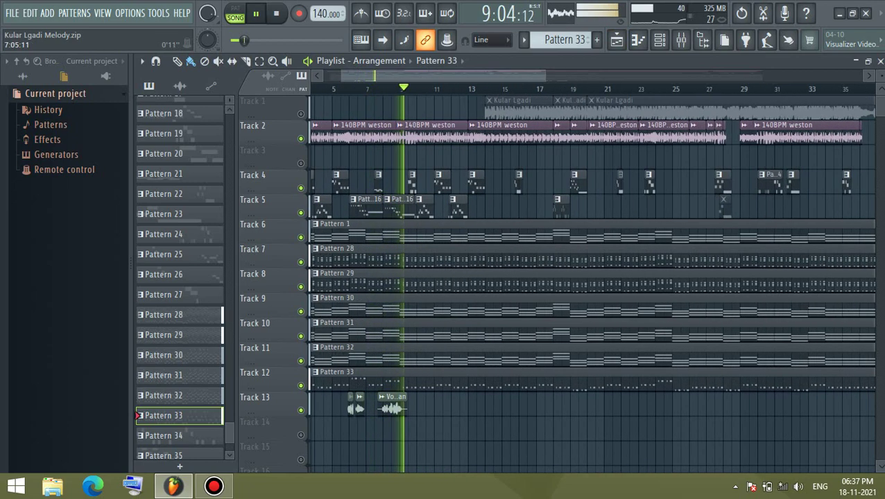
scroll(369, 160, "down", 3)
scroll(368, 208, "down", 4)
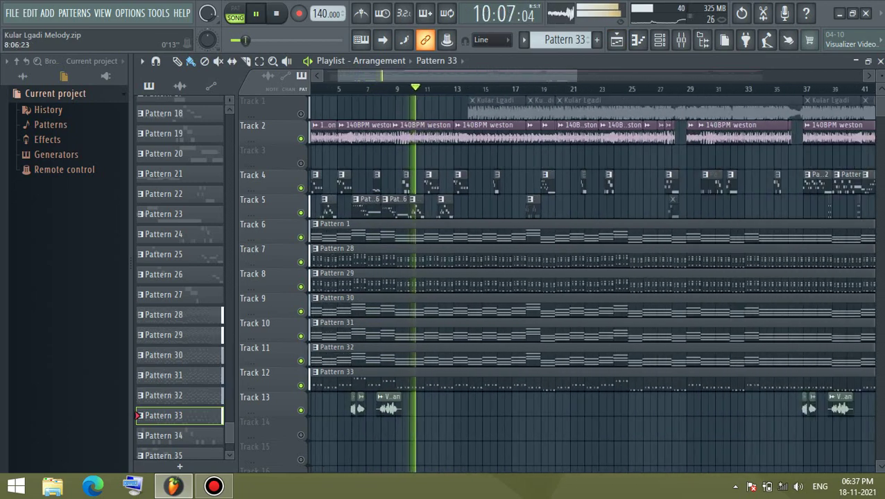
scroll(593, 277, "down", 1)
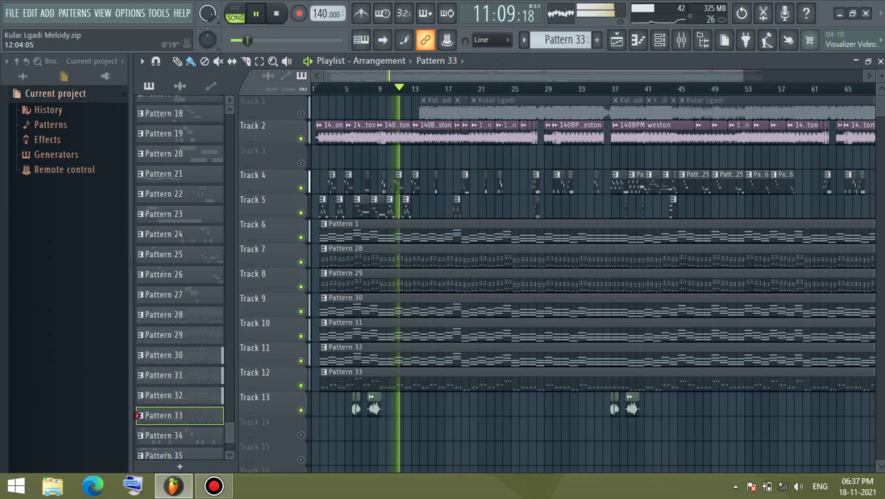
scroll(364, 277, "up", 3)
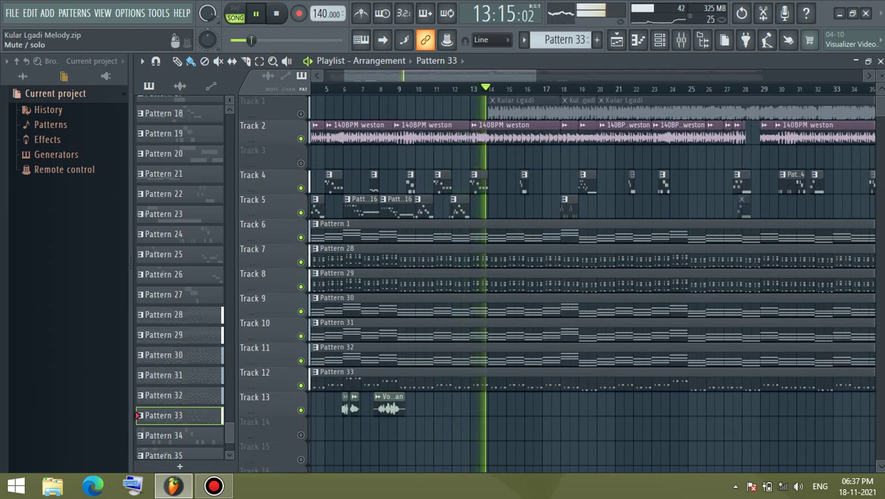
- Alternately unmute and mute Track 1 from about bar 13 to 36 to compare playback with and without the Kular Lgadi audio
left_click(300, 113)
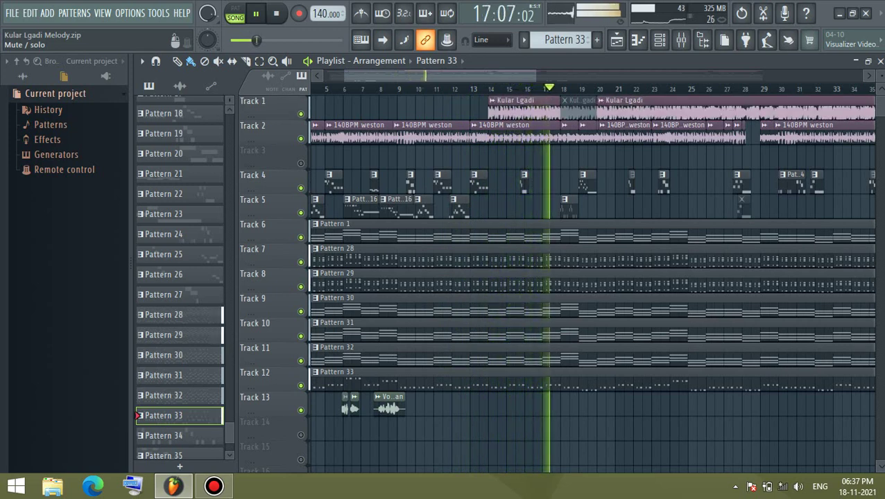
left_click(300, 113)
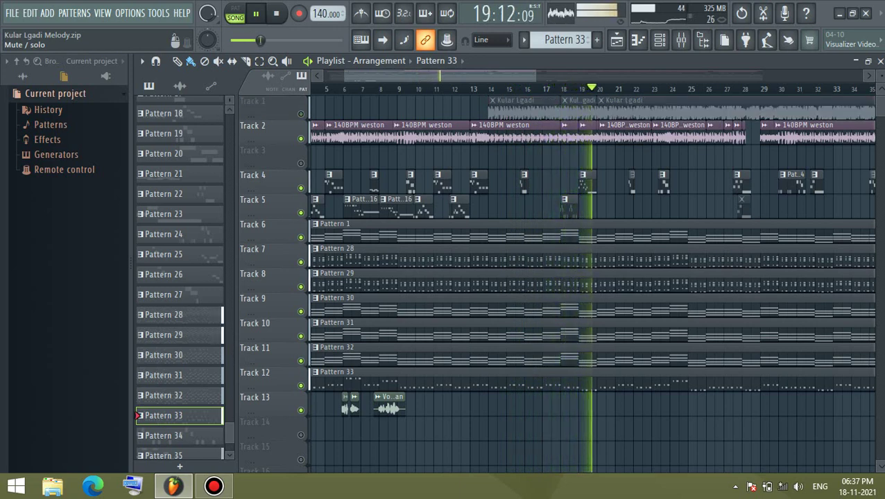
left_click(300, 114)
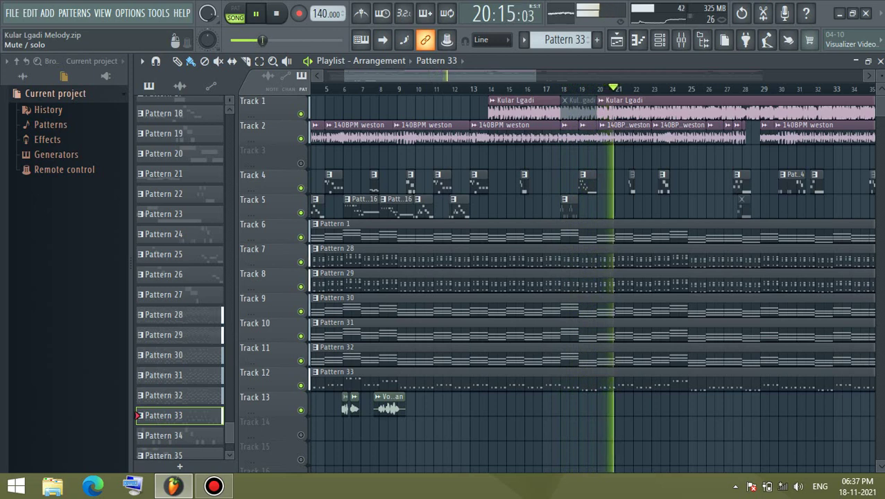
left_click(301, 114)
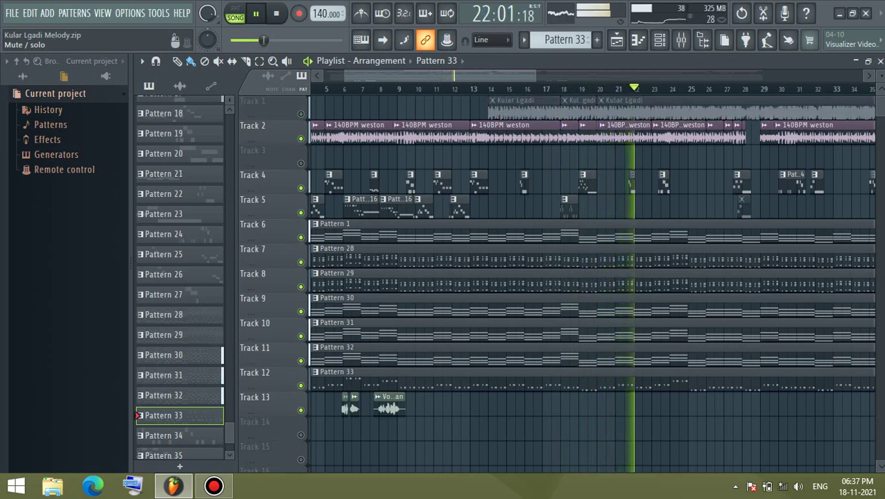
left_click(301, 114)
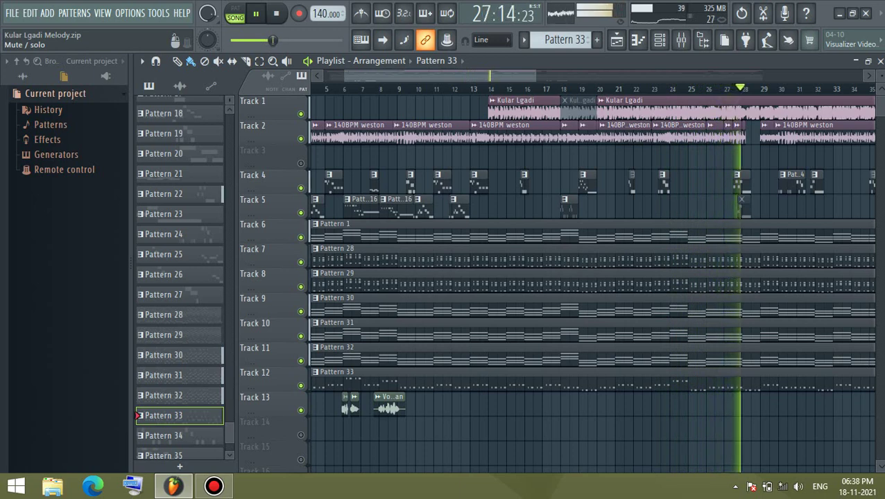
left_click(300, 113)
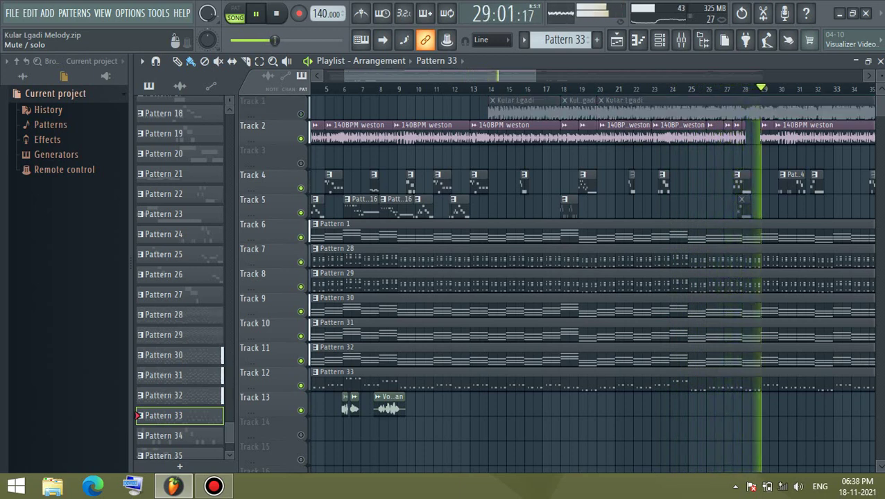
left_click(300, 113)
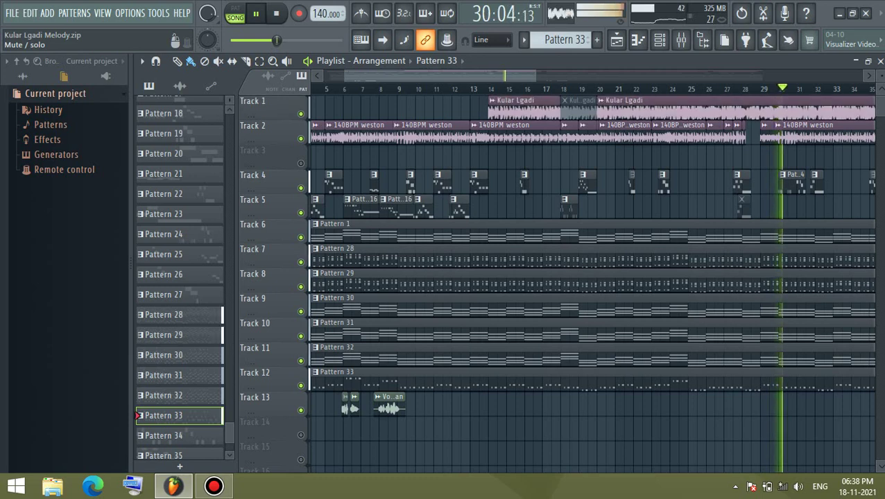
left_click(300, 113)
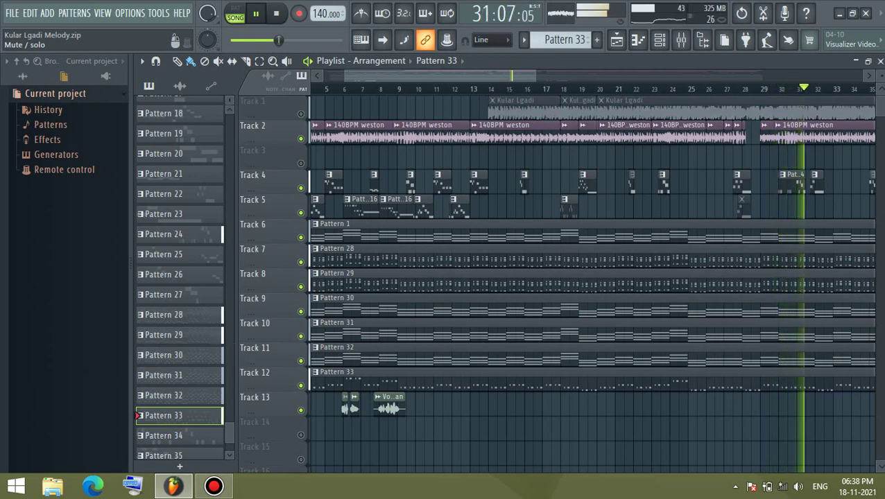
left_click(300, 113)
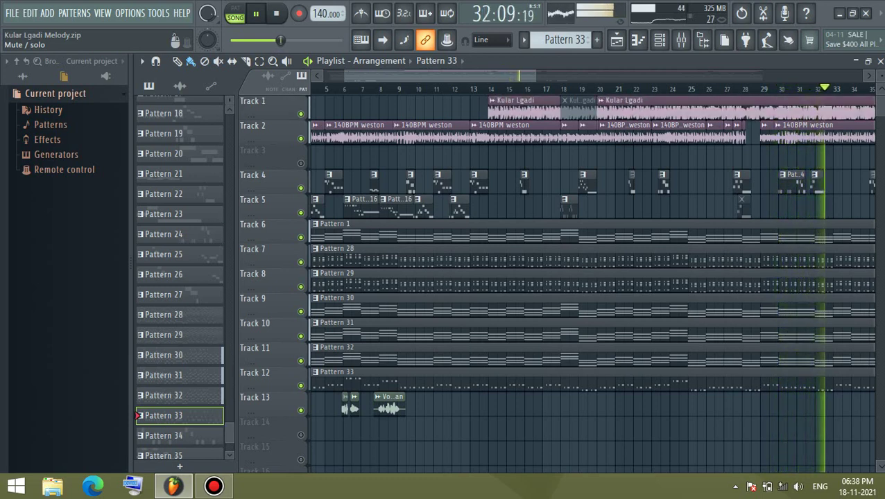
scroll(396, 109, "right", 2)
scroll(402, 110, "down", 2)
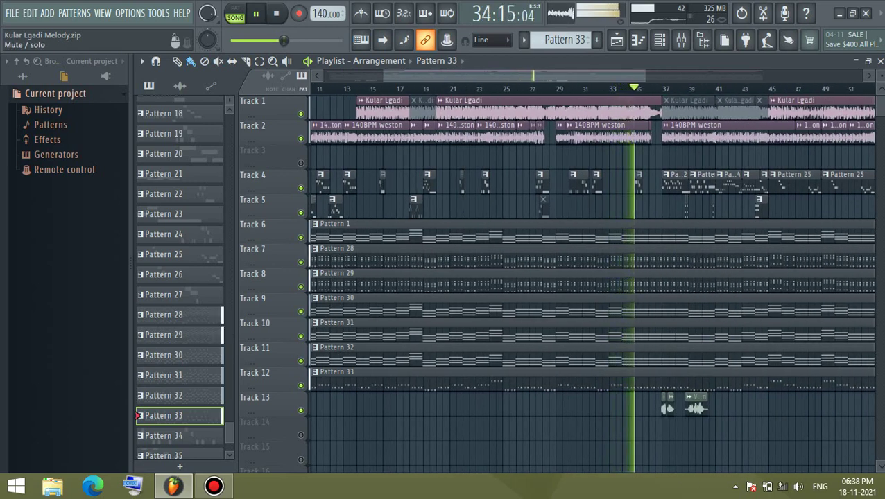
left_click(300, 113)
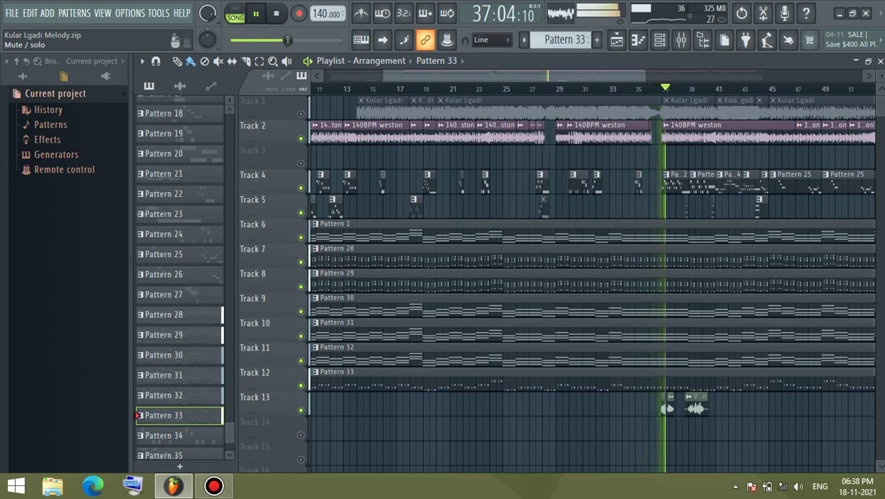
- Examine the pattern and voice tag clips around bars 37 to 45 of the playlist during playback
scroll(722, 298, "down", 2)
scroll(593, 298, "up", 8)
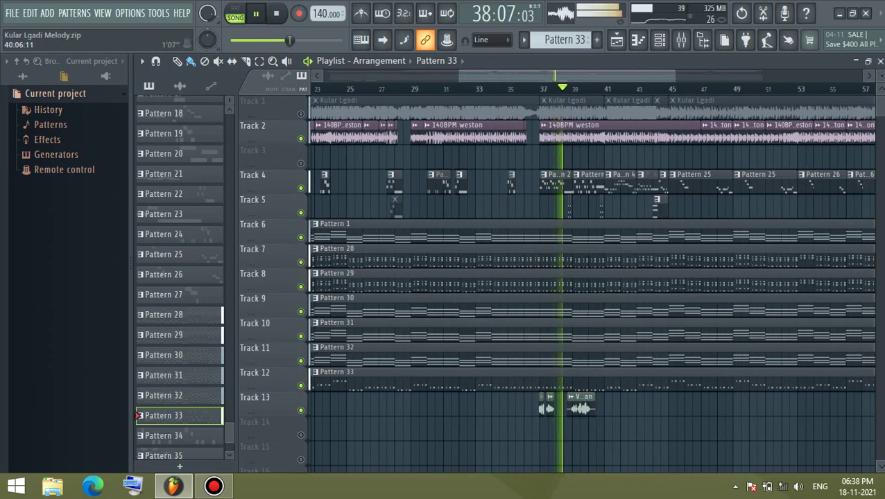
scroll(378, 185, "down", 3)
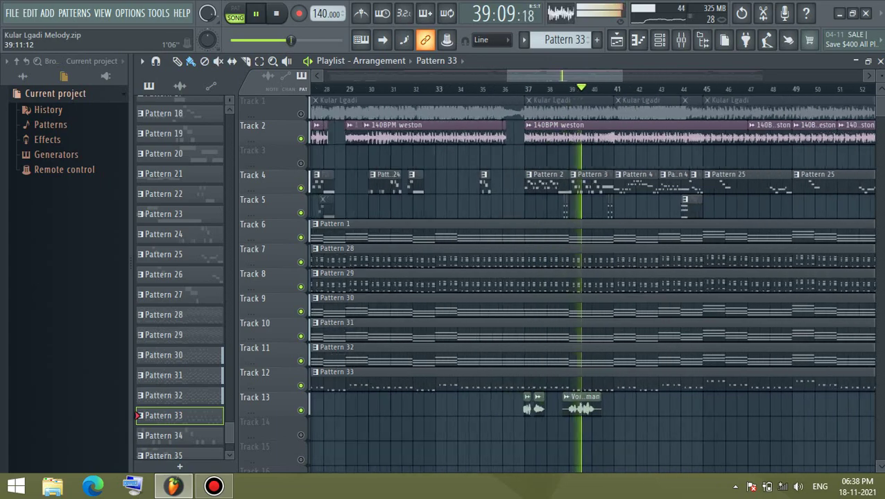
scroll(621, 298, "up", 6)
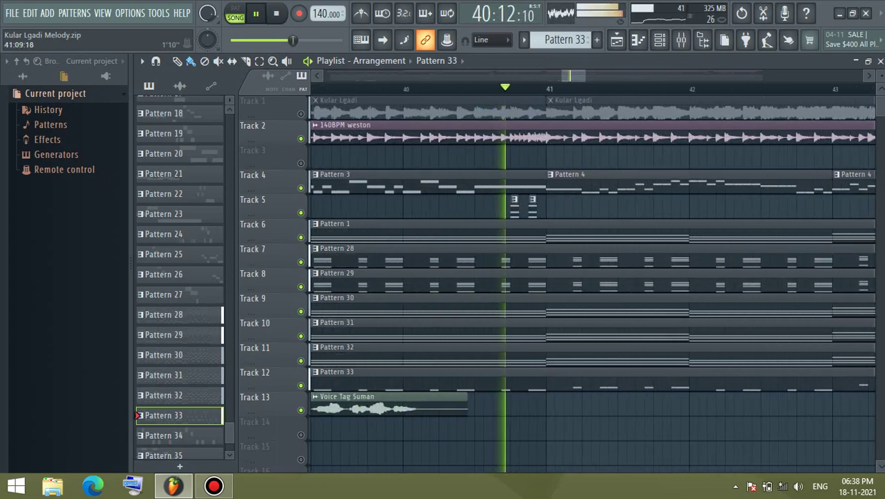
scroll(622, 298, "down", 6)
scroll(378, 185, "down", 3)
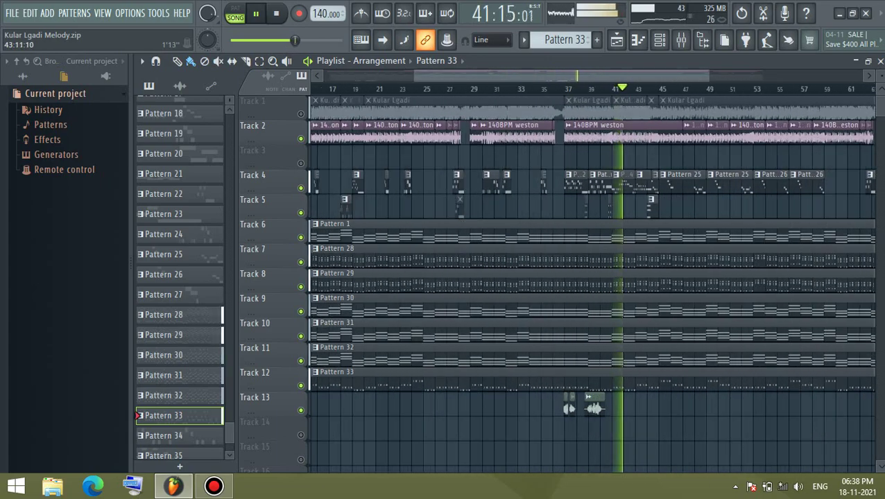
scroll(378, 185, "down", 3)
scroll(606, 277, "up", 5)
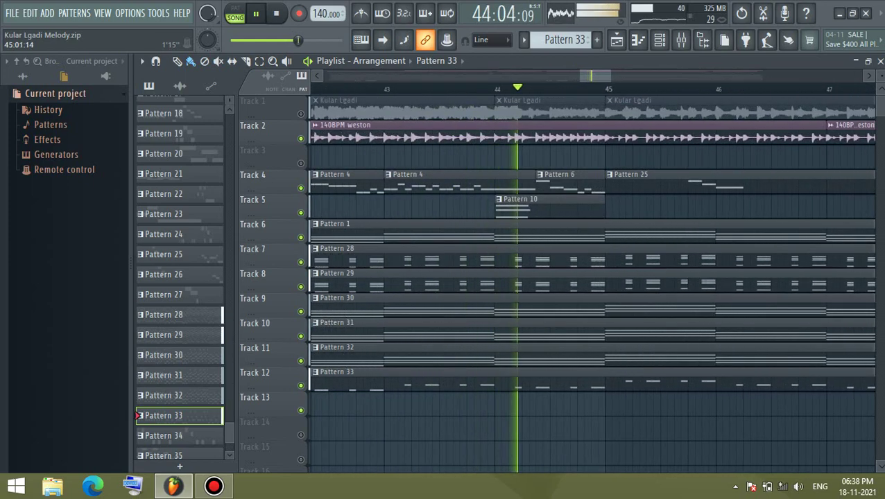
scroll(606, 278, "down", 2)
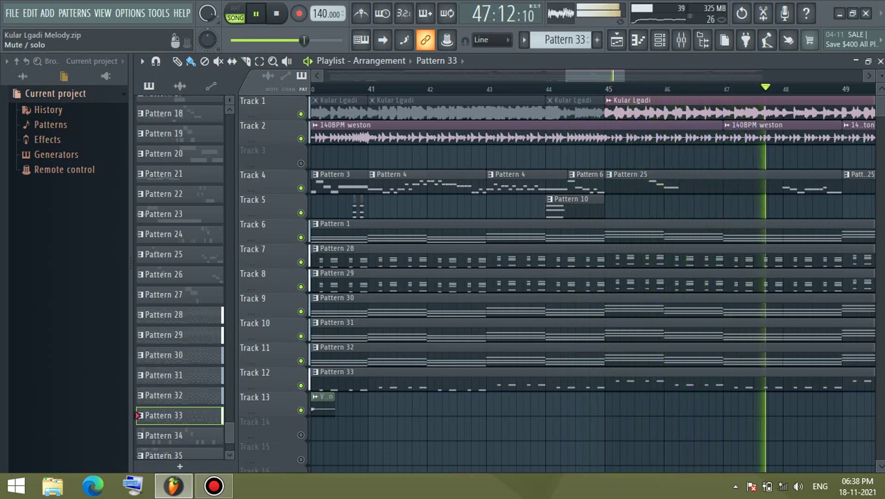
- Toggle Track 1's mute repeatedly from about bar 47 to compare the melody with the Kular Lgadi audio, leaving the track unmuted
left_click(300, 113)
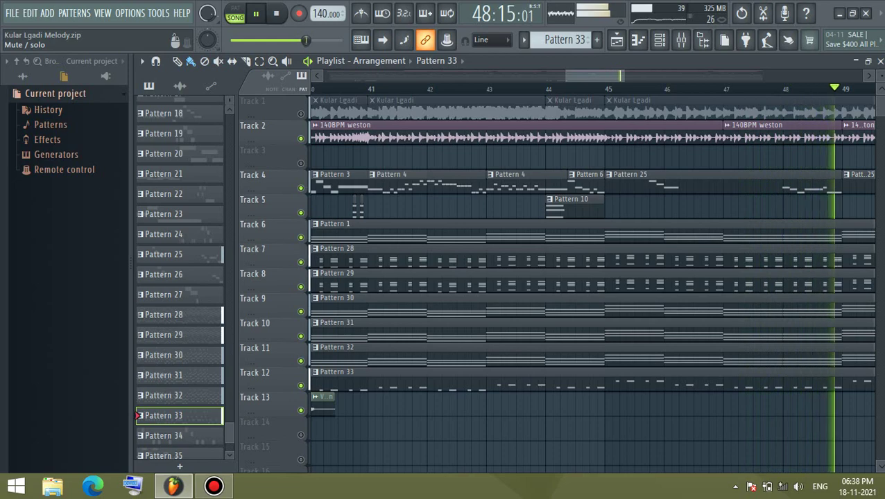
left_click(300, 114)
scroll(378, 113, "down", 3)
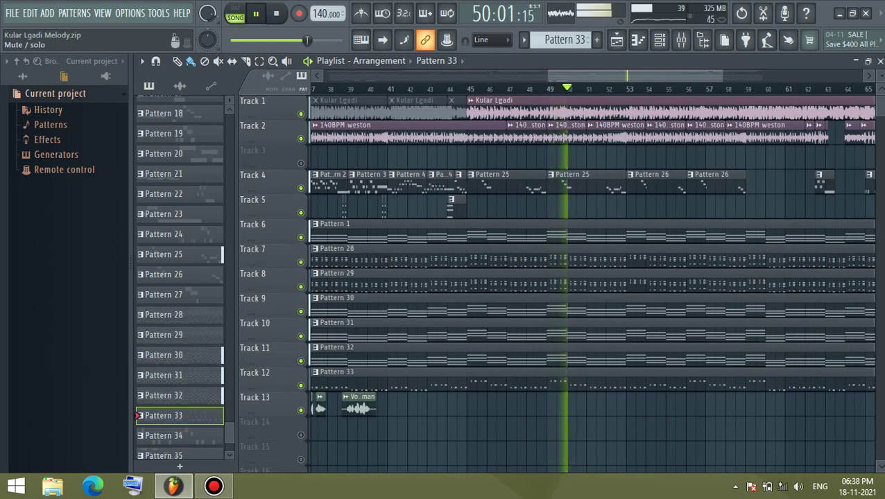
left_click(300, 113)
left_click(300, 114)
left_click(301, 113)
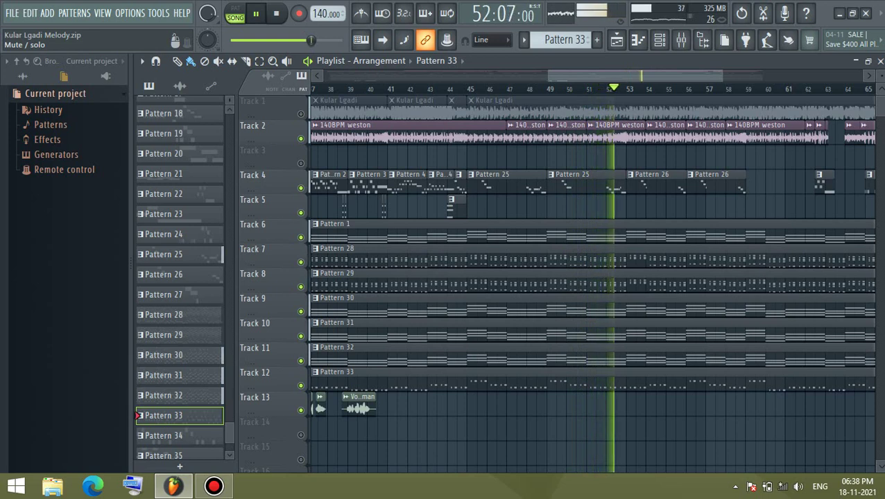
left_click(300, 113)
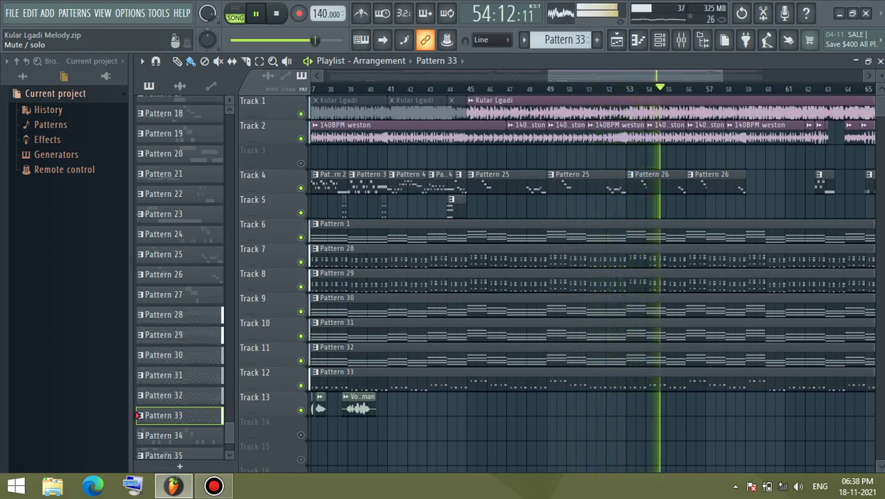
left_click(300, 114)
left_click(300, 113)
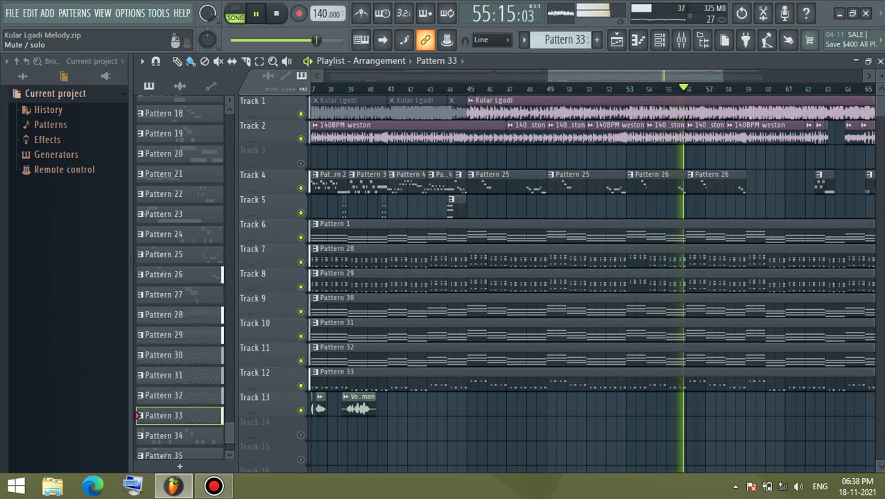
left_click(301, 113)
left_click(301, 113)
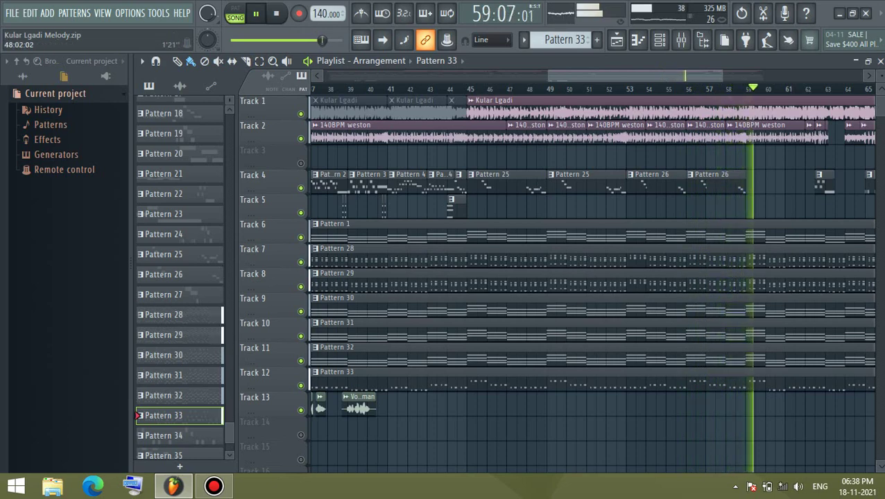
- Examine the closing section of the playlist after bar 57 and the overall layout of the whole arrangement
scroll(586, 278, "down", 5)
scroll(596, 277, "up", 6)
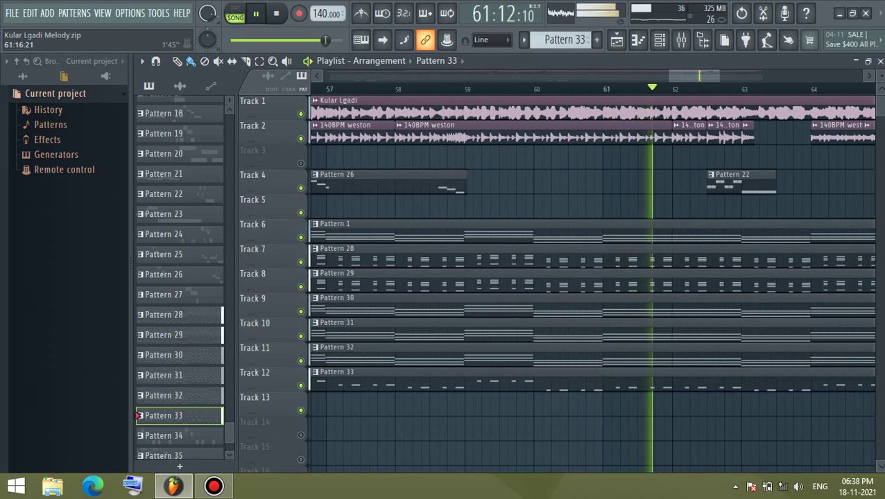
scroll(597, 277, "down", 2)
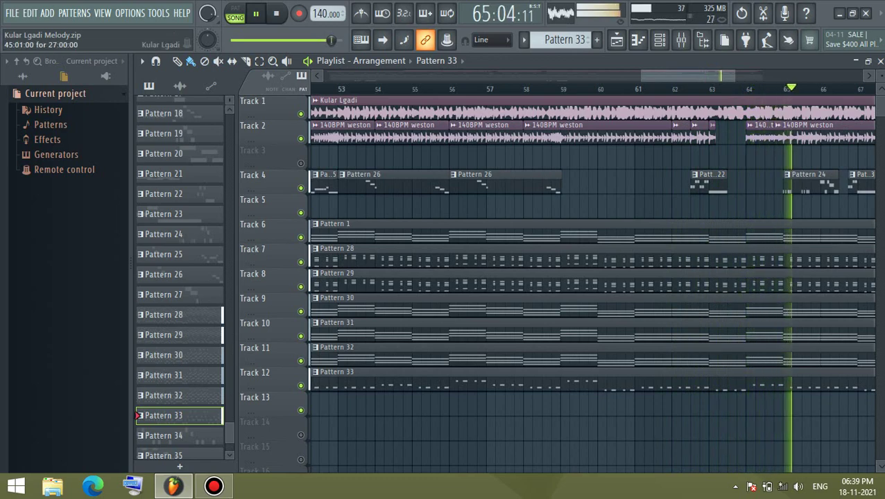
scroll(596, 278, "down", 4)
scroll(596, 278, "down", 1)
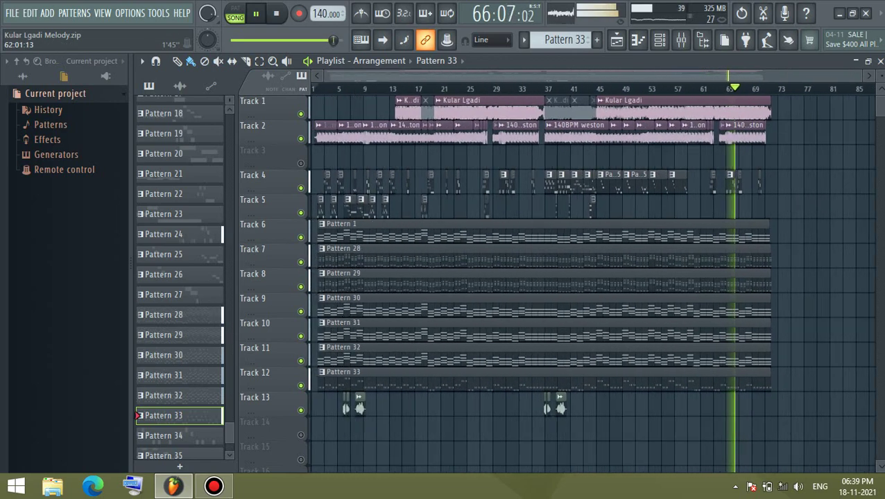
- Examine the final bars of the playlist up to about bar 72 during playback, and stop playback at the end
scroll(748, 277, "up", 3)
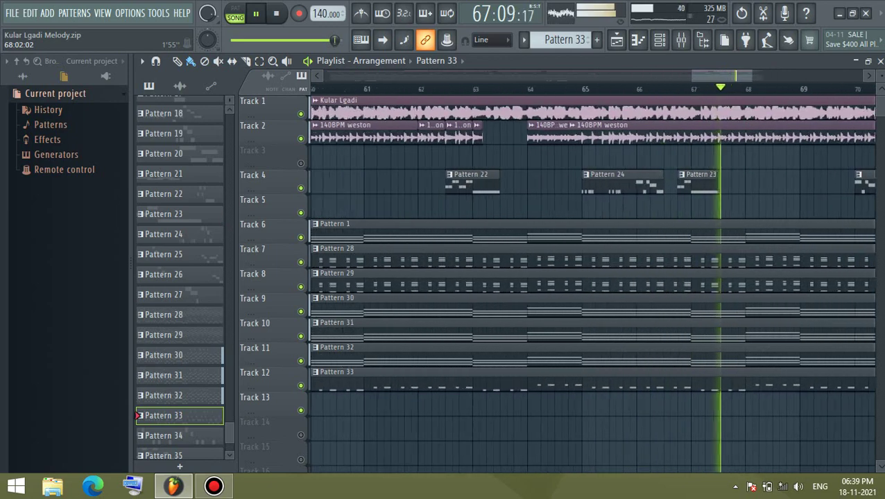
scroll(596, 277, "up", 3)
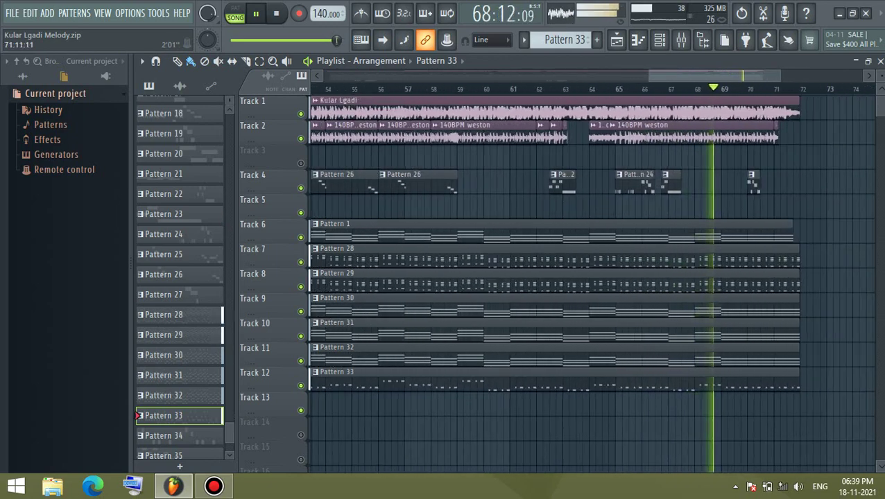
scroll(596, 278, "up", 3)
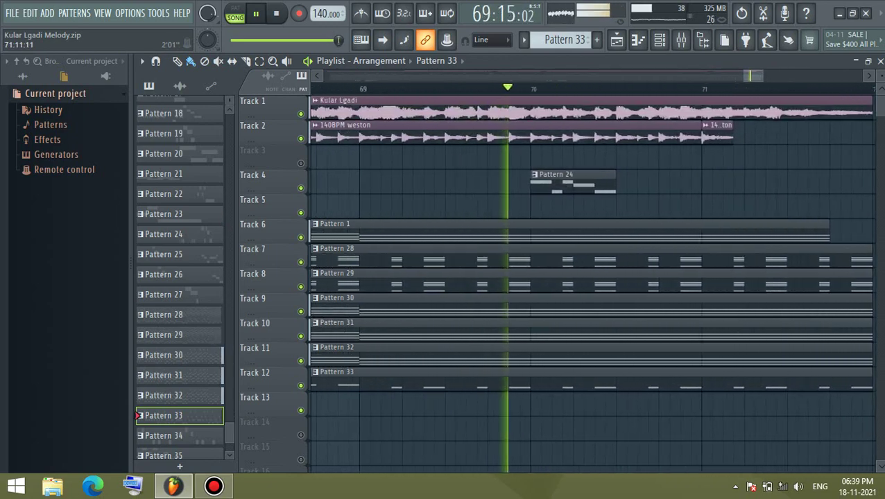
scroll(596, 278, "down", 4)
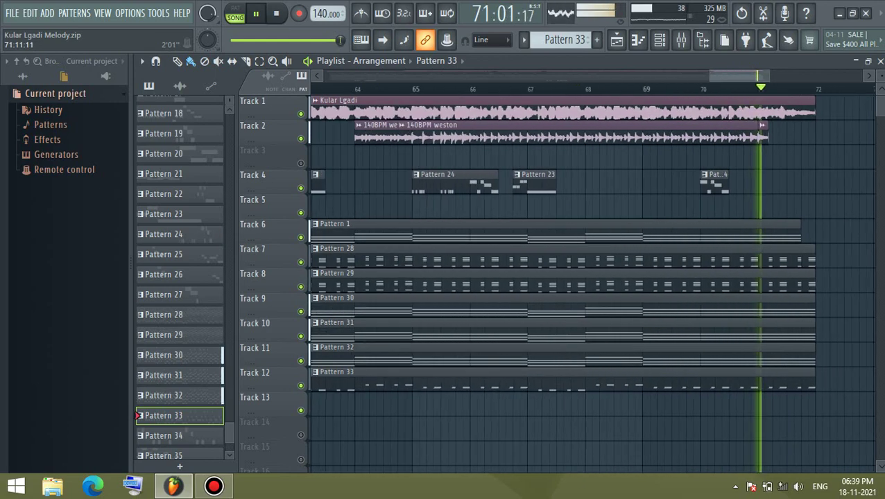
scroll(597, 277, "down", 4)
key("space")
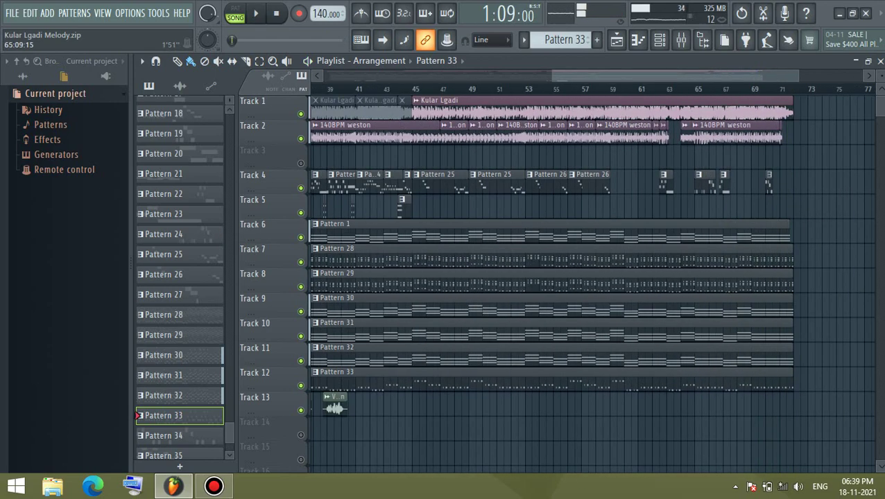
scroll(596, 277, "down", 3)
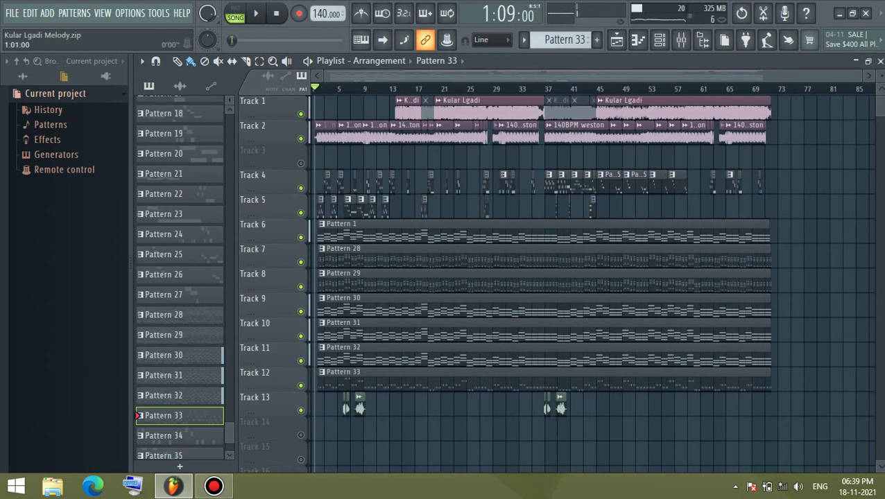
- Solo Track 2 and play its 140BPM weston clips from the start to about bar 6, stopping playback
scroll(317, 139, "up", 6)
right_click(300, 139)
scroll(328, 138, "down", 3)
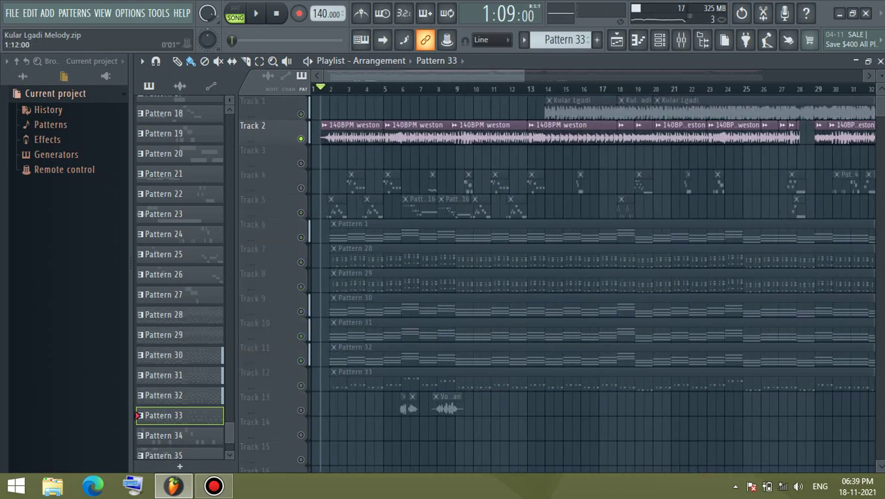
key("space")
scroll(597, 277, "down", 2)
scroll(597, 277, "up", 2)
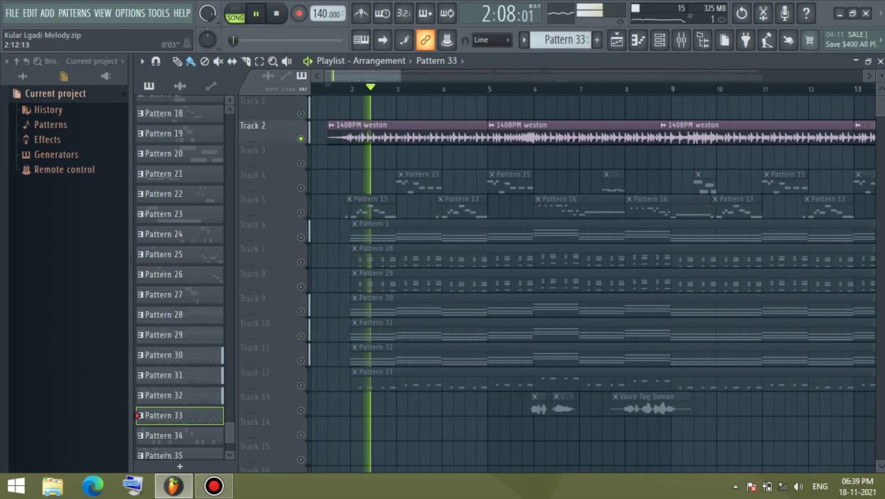
scroll(597, 277, "up", 3)
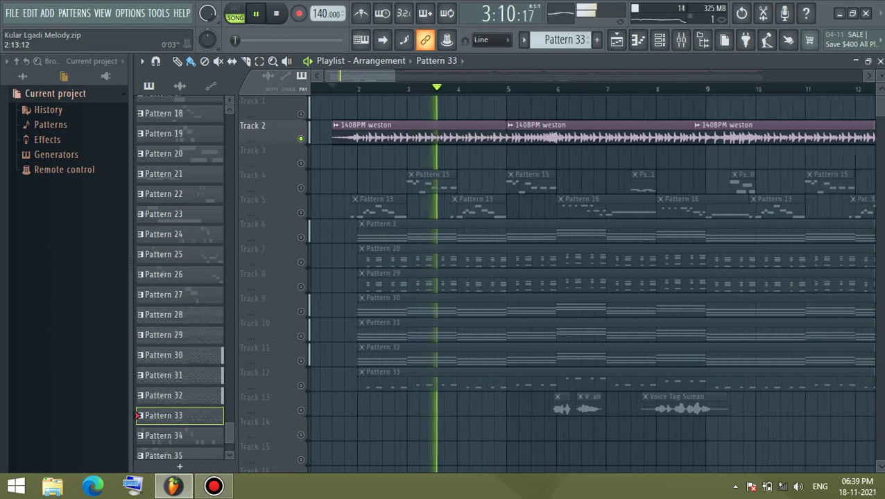
scroll(596, 278, "down", 1)
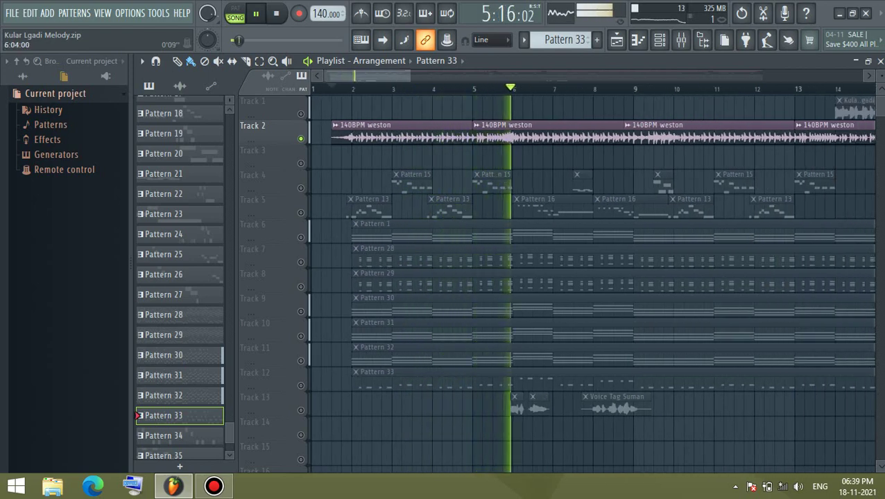
scroll(441, 277, "down", 2)
scroll(441, 278, "up", 1)
scroll(597, 278, "down", 1)
key("space")
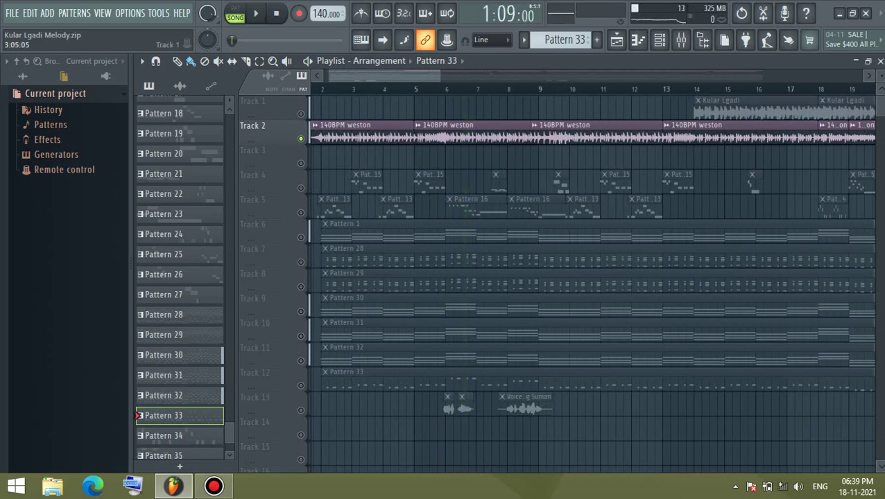
key("space")
- Rename Track 2 as Ridam and color it saddle brown (#765928)
right_click(272, 126)
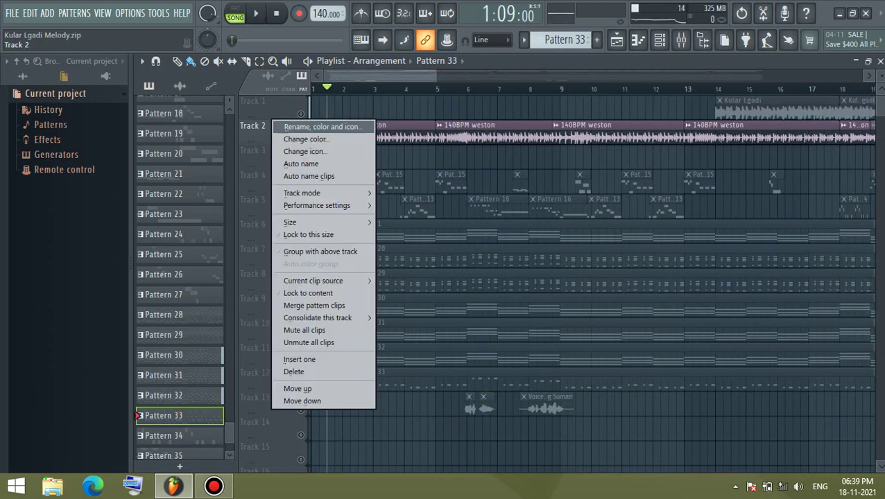
left_click(305, 127)
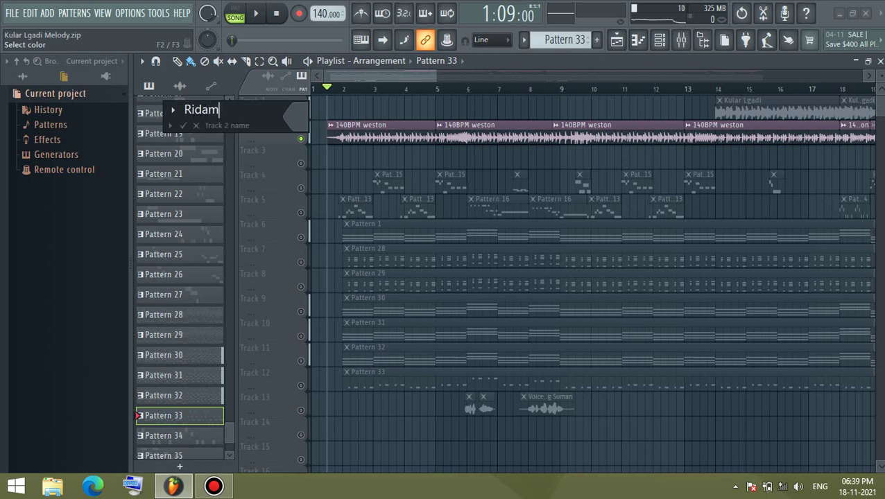
left_click(297, 117)
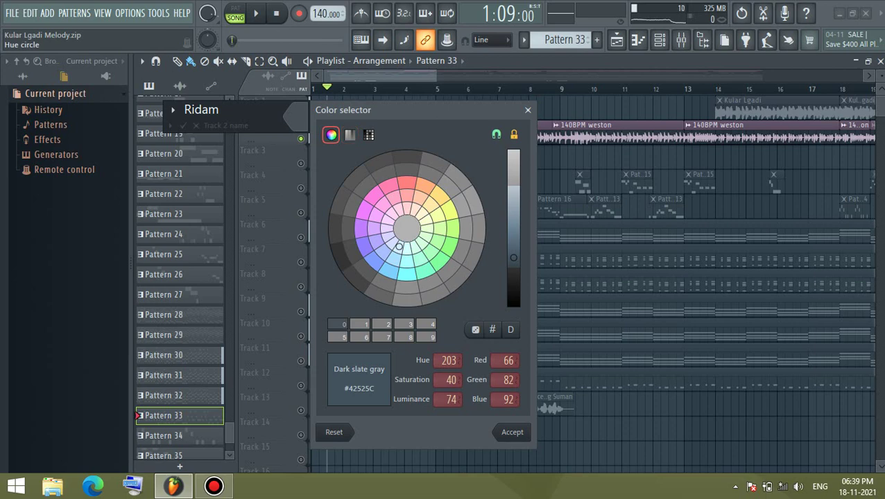
left_click(350, 135)
left_click(352, 241)
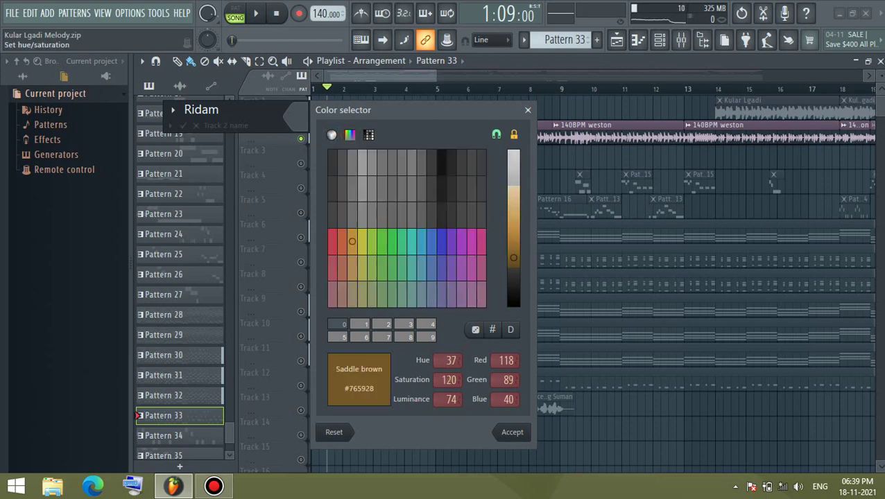
left_click(512, 433)
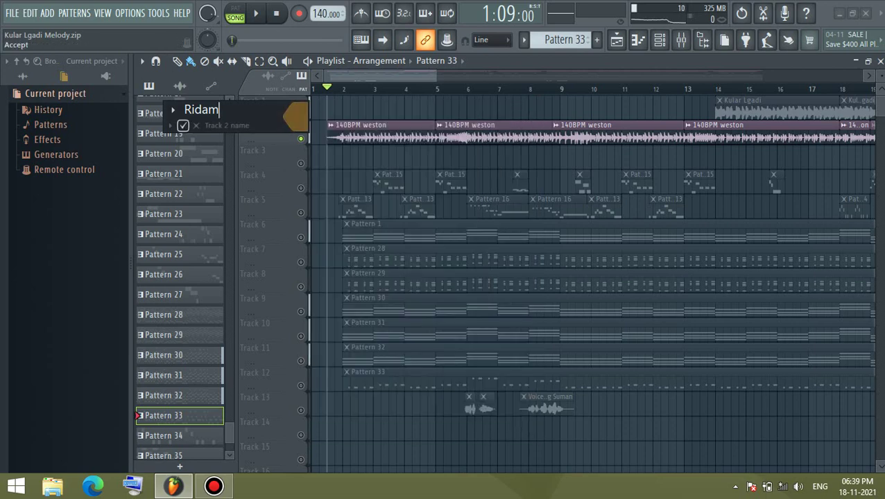
key("Return")
- Unmute Track 4 and play its pattern clips together with the Ridam track to about bar 3, stopping playback
scroll(326, 139, "up", 5)
scroll(326, 139, "down", 2)
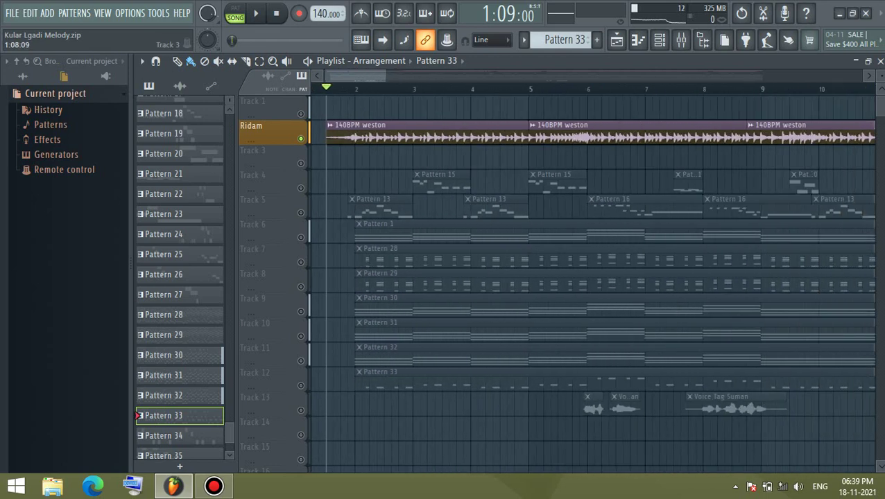
key("space")
key("space")
scroll(325, 177, "down", 2)
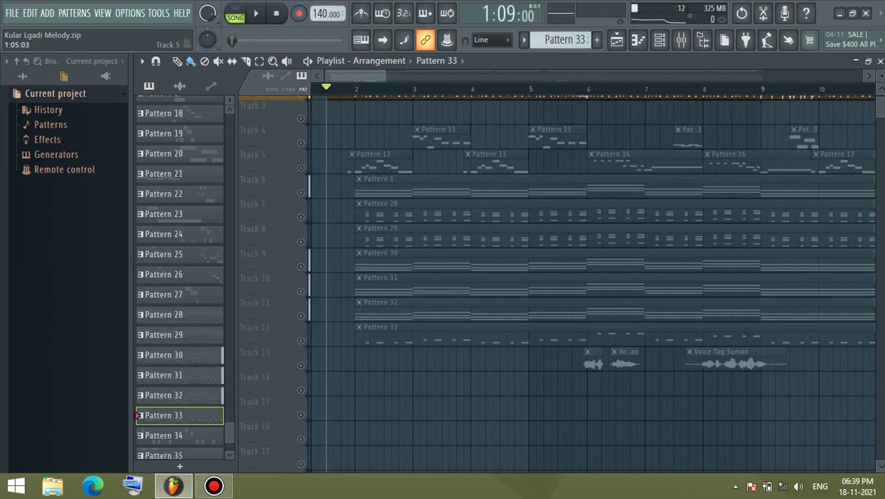
scroll(325, 177, "up", 2)
key("space")
left_click(301, 188)
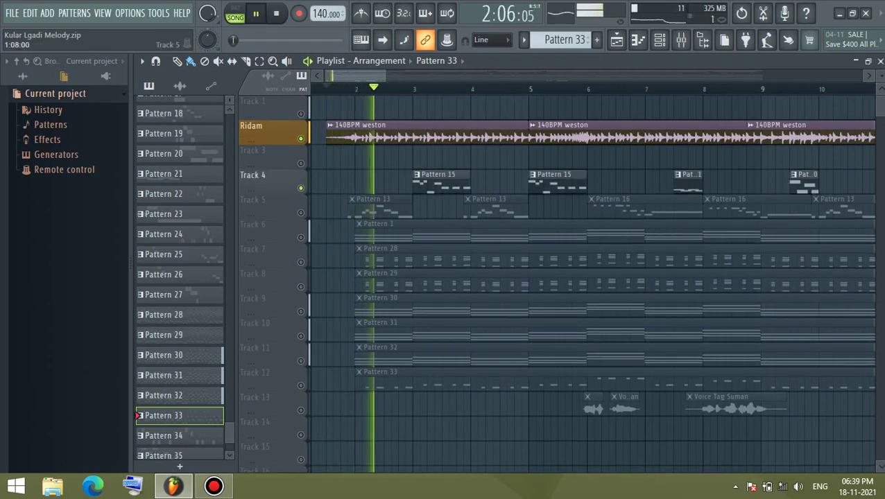
scroll(301, 138, "up", 2)
scroll(301, 138, "down", 1)
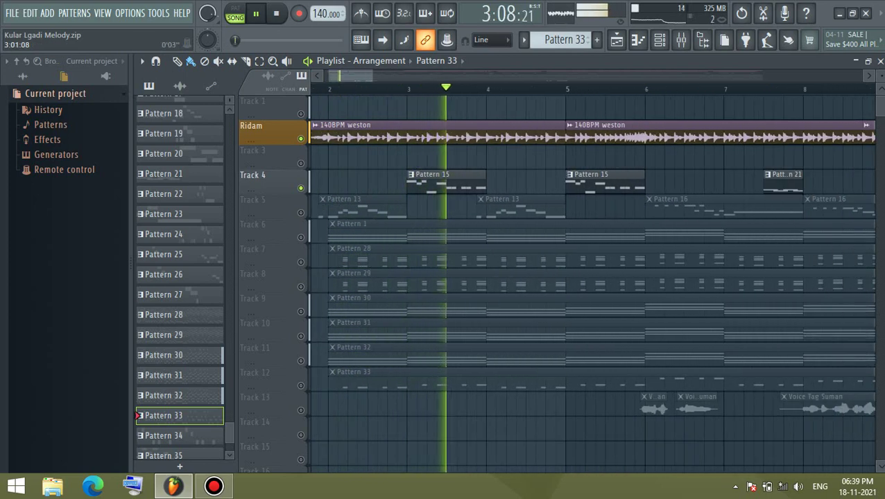
key("space")
- Rename Track 4 as Meloduy and color it bright orange-red with the color selector's restriction lock released
right_click(292, 174)
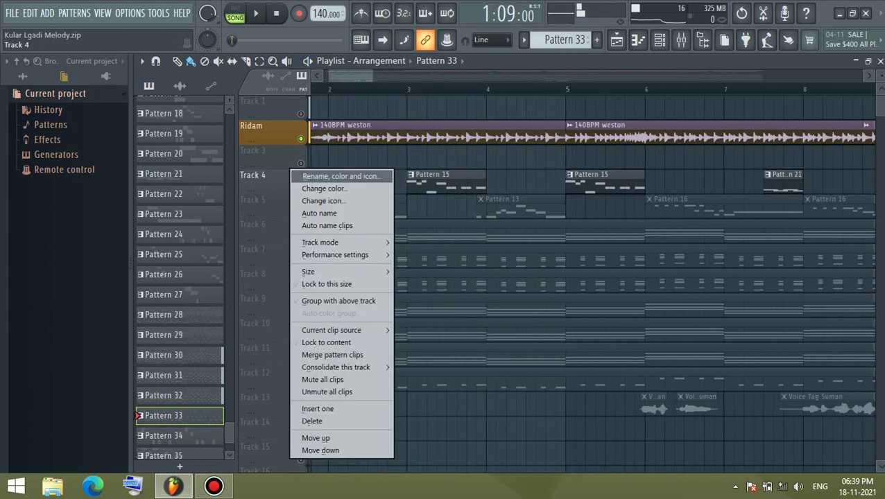
left_click(346, 176)
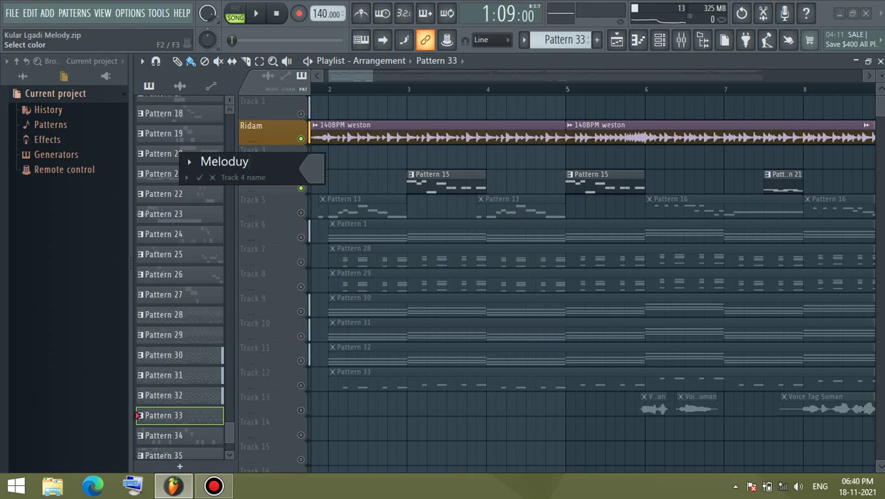
type("Meloduy")
key("Return")
left_click(379, 262)
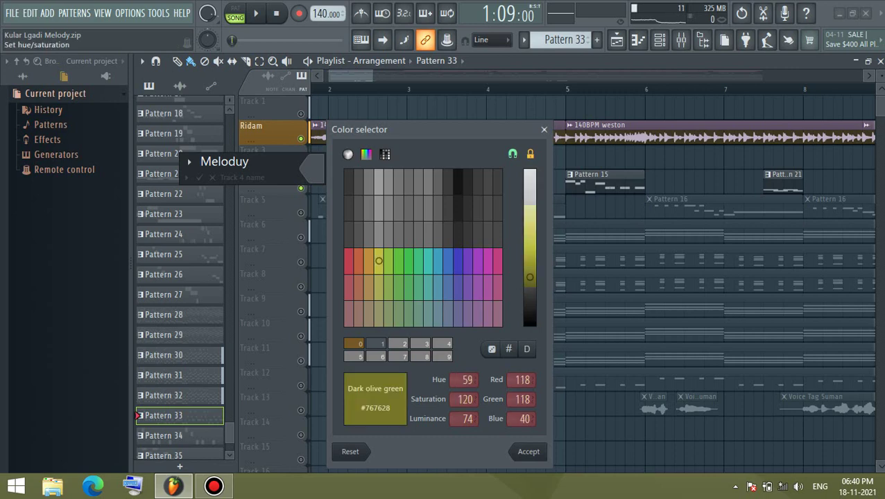
left_click(530, 154)
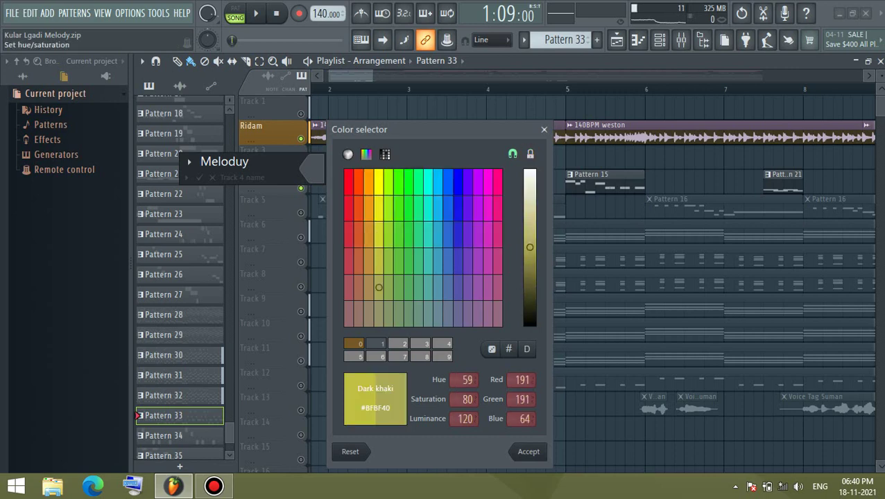
left_click(359, 181)
key("Return")
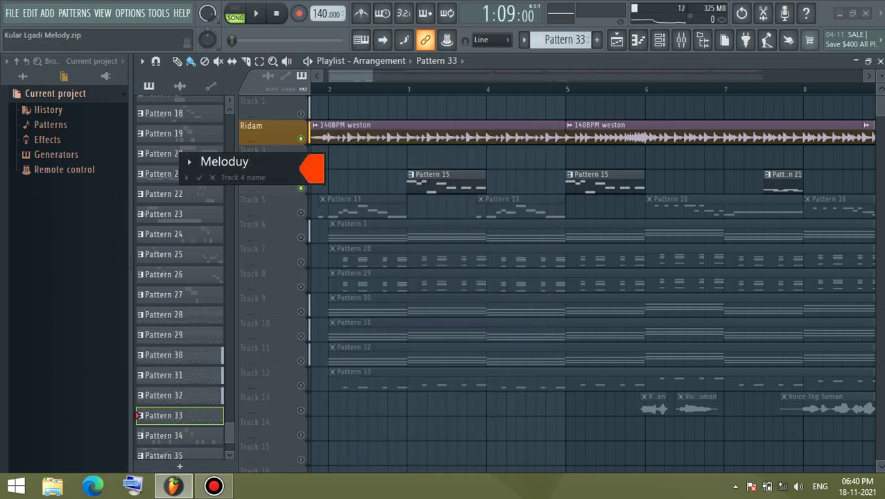
left_click(199, 177)
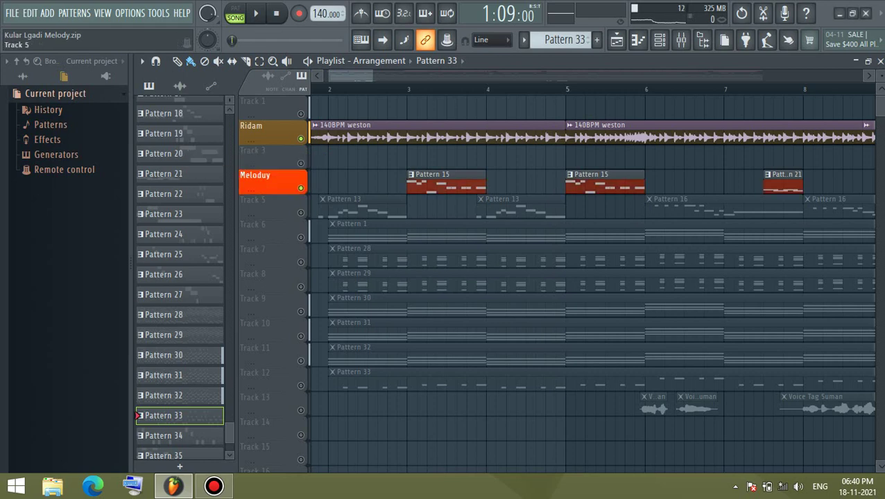
- Rename Track 5 as Melody and color it olive (#9E9E00)
right_click(286, 200)
left_click(312, 179)
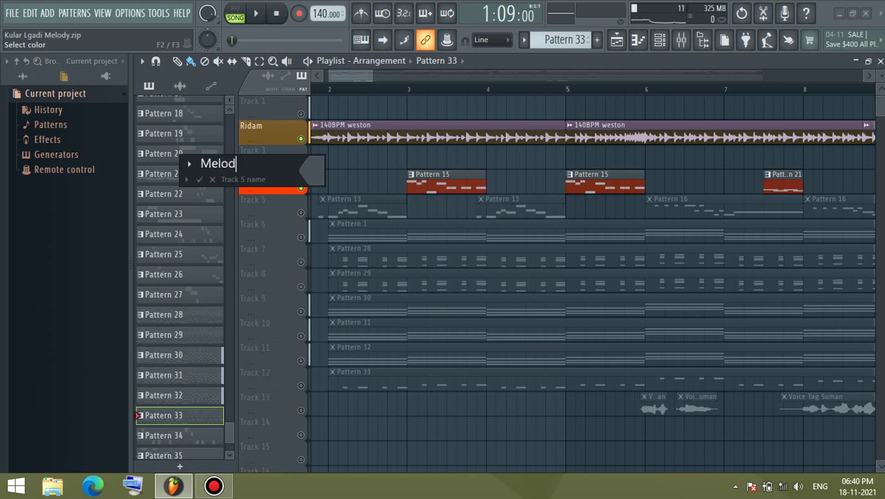
left_click(311, 171)
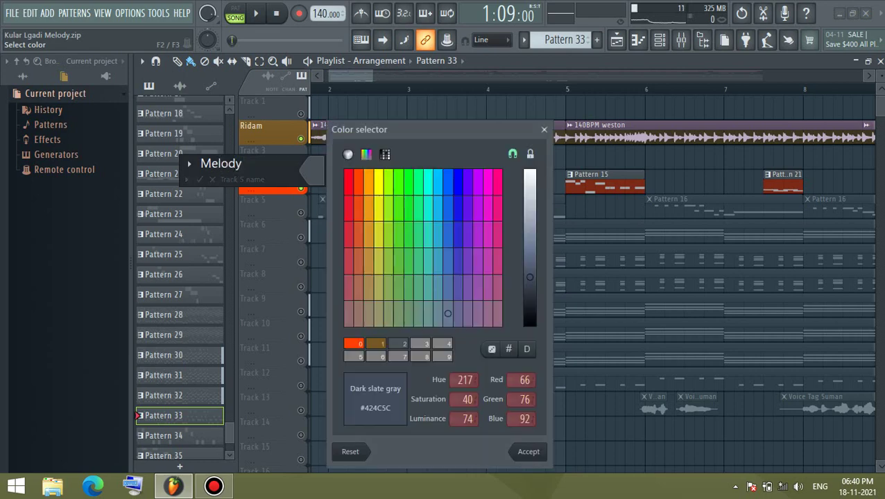
left_click(379, 181)
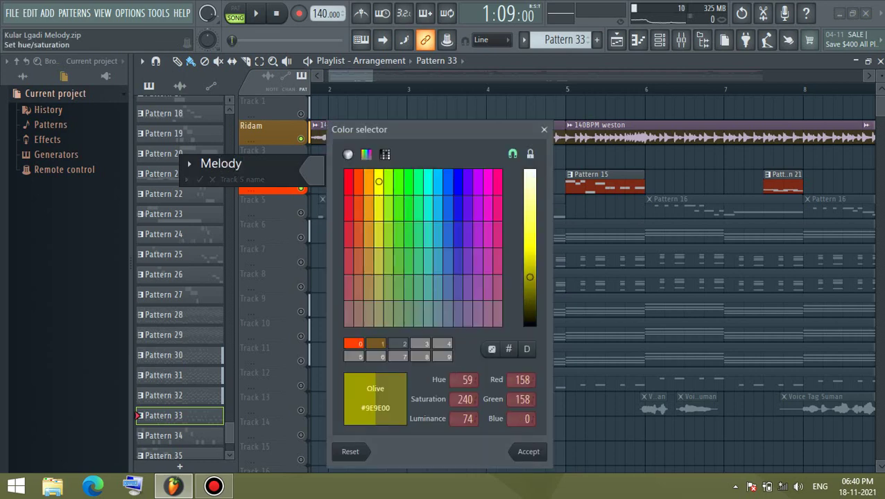
left_click(529, 452)
left_click(199, 179)
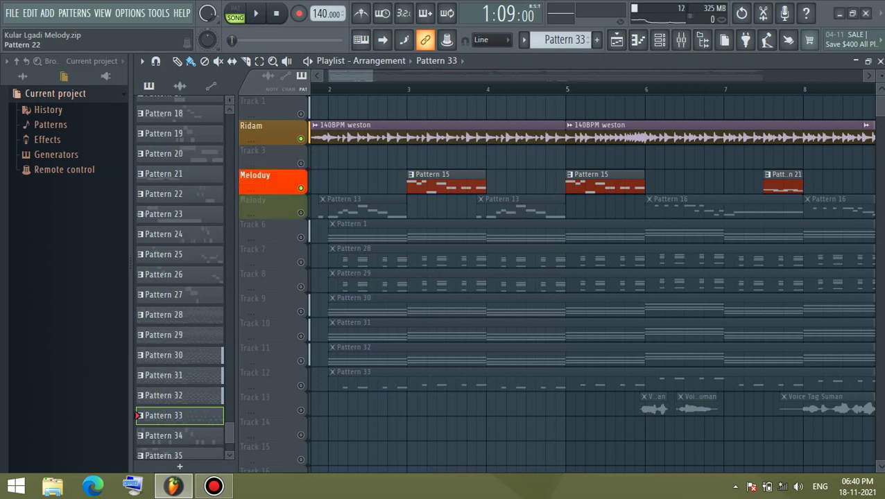
- Unmute the Melody track and Track 13's voice tag clips while playing them along with the Ridam and Meloduy tracks
left_click(301, 212)
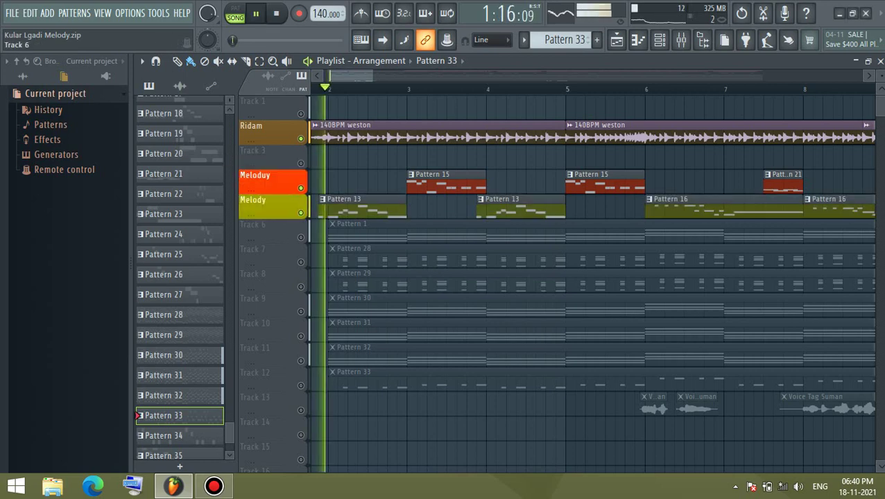
scroll(363, 108, "left", 2)
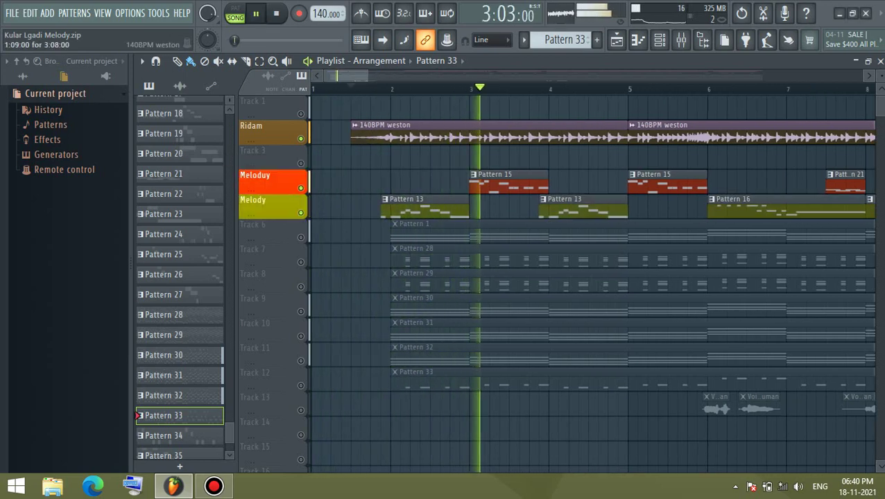
scroll(592, 291, "down", 1)
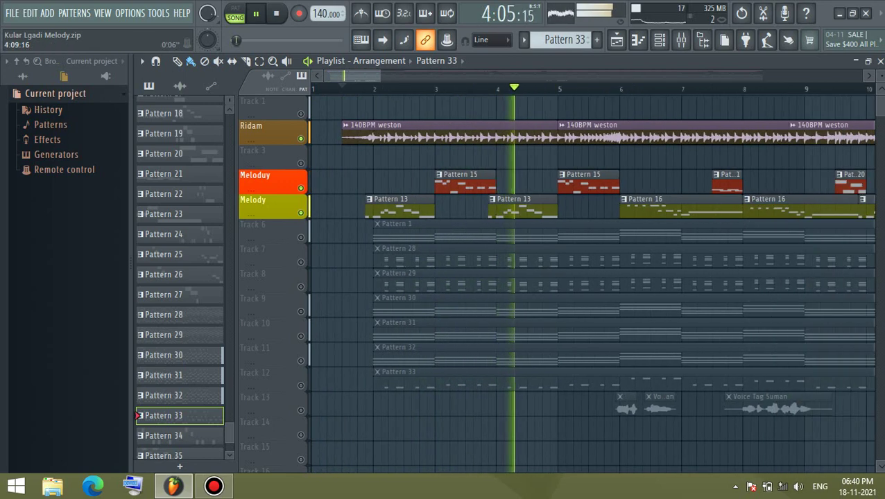
left_click(301, 411)
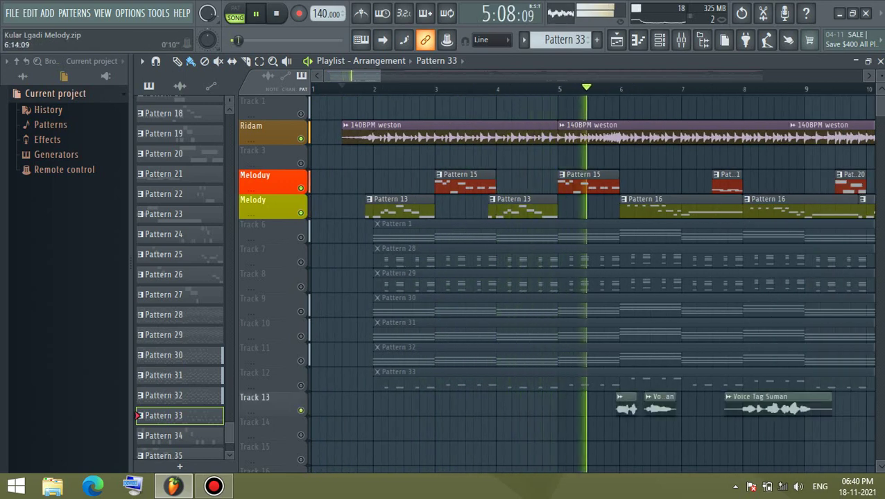
scroll(670, 89, "up", 1)
scroll(670, 89, "down", 2)
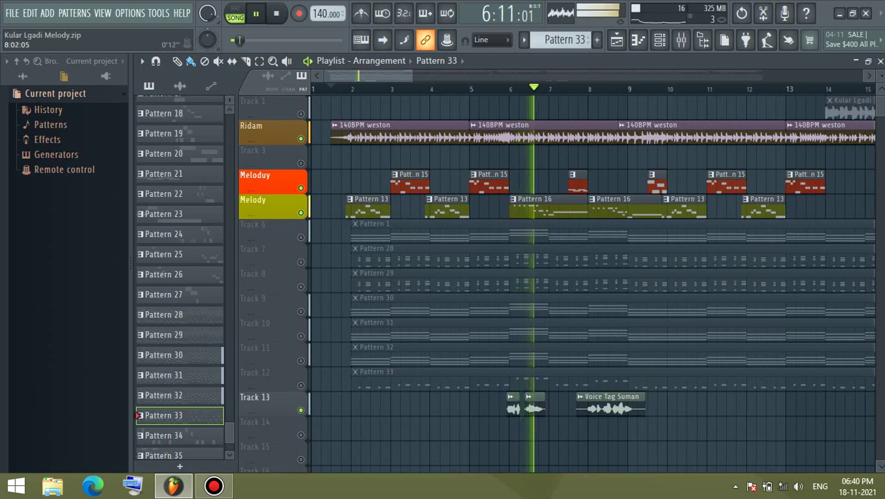
- Lower the mixer's Insert 15 volume slightly while the arrangement plays, stop playback and return to the playlist
scroll(592, 292, "up", 3)
scroll(592, 292, "down", 2)
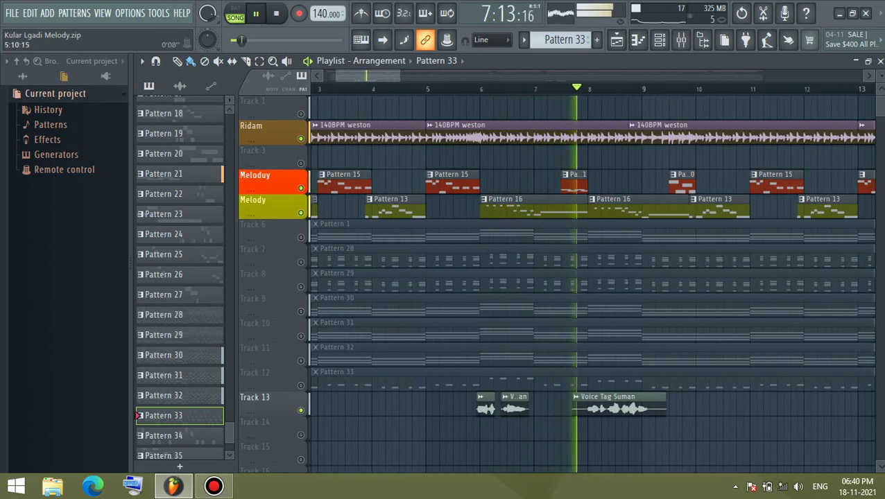
left_click(660, 40)
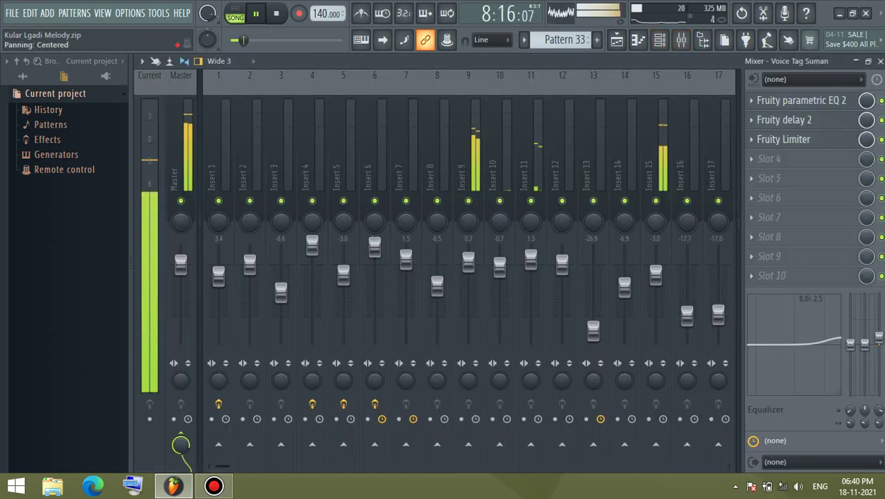
key("space")
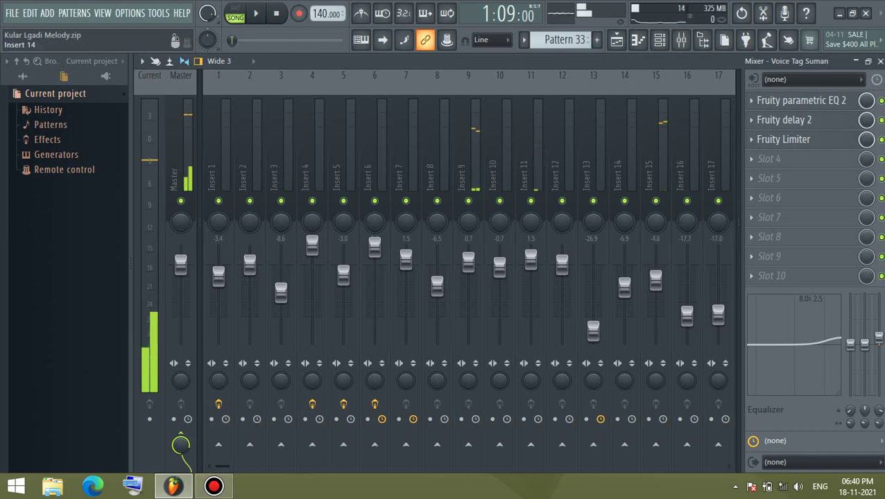
key("F5")
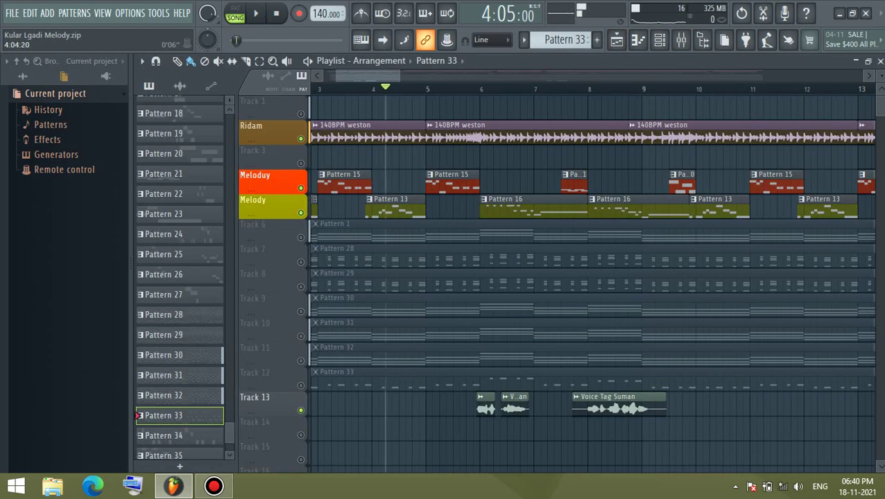
- Play the Ridam, Meloduy and Melody tracks again, restarting from the beginning of the first Ridam clip, and stop playback
key("space")
scroll(386, 89, "down", 3)
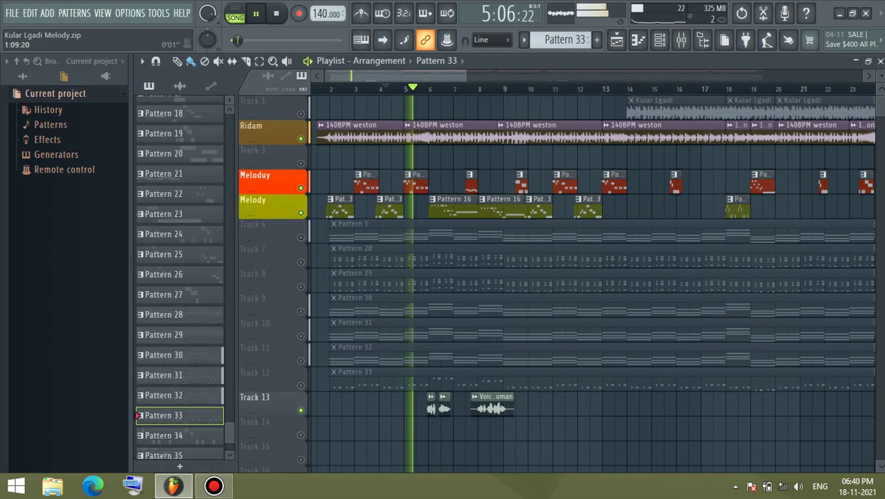
left_click(318, 88)
scroll(319, 231, "up", 8)
scroll(319, 231, "down", 3)
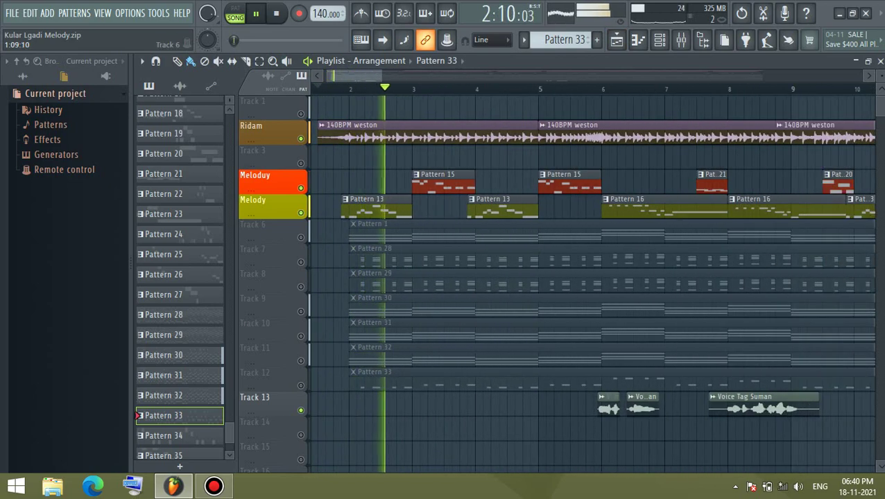
key("space")
- Mute the Melody and Meloduy tracks, unmute Track 7, and play its Pattern 28 briefly with the Ridam track
left_click(300, 213)
left_click(300, 188)
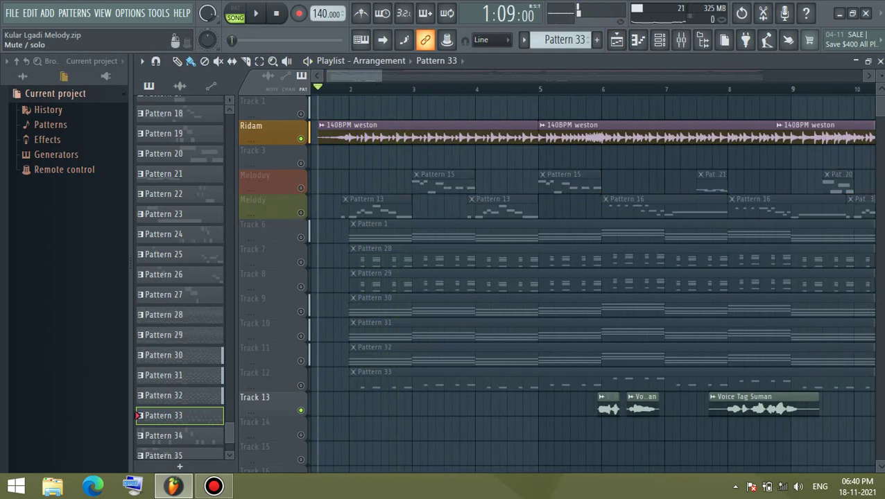
left_click(300, 262)
key("space")
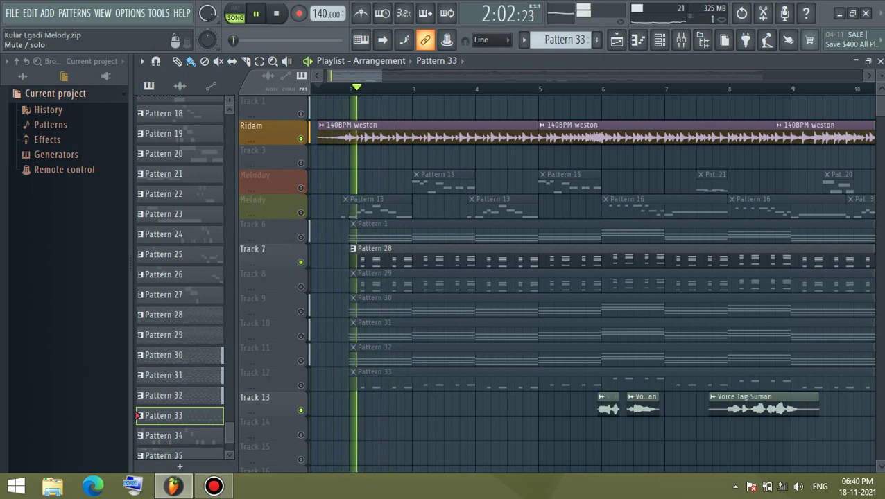
key("space")
- Rename Track 7 as Pluck and color it dark goldenrod (#9E6300)
right_click(289, 258)
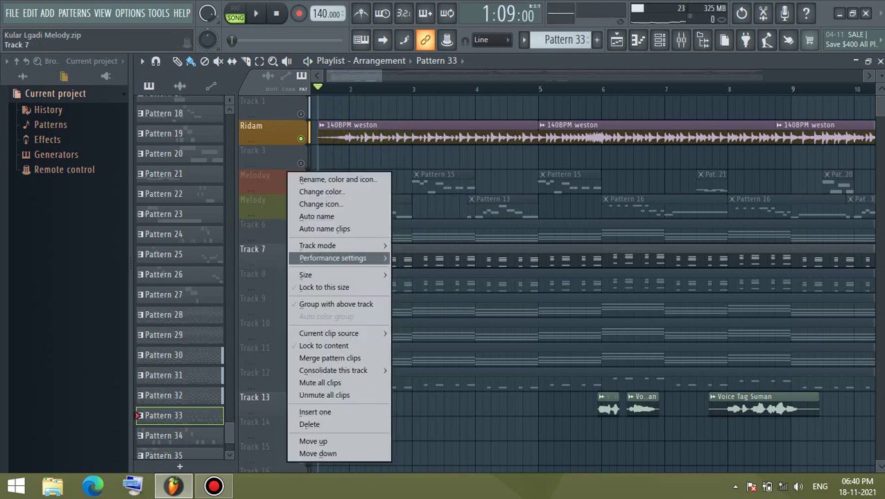
left_click(338, 179)
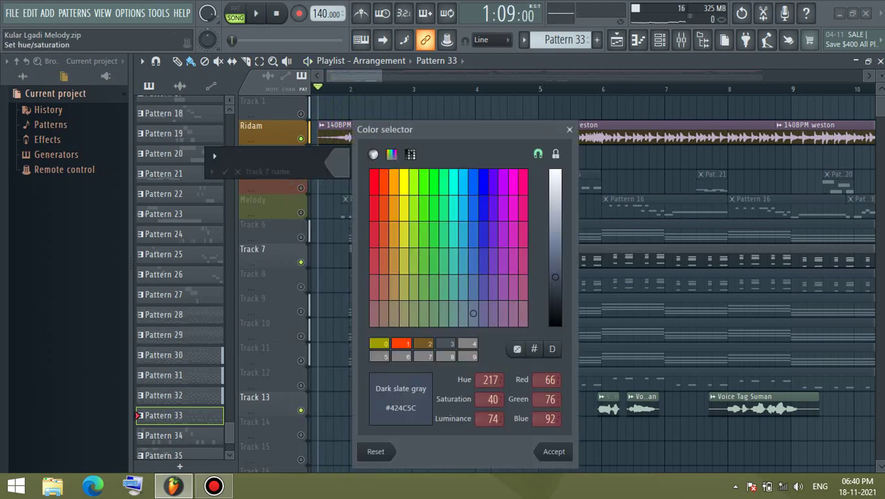
left_click(394, 182)
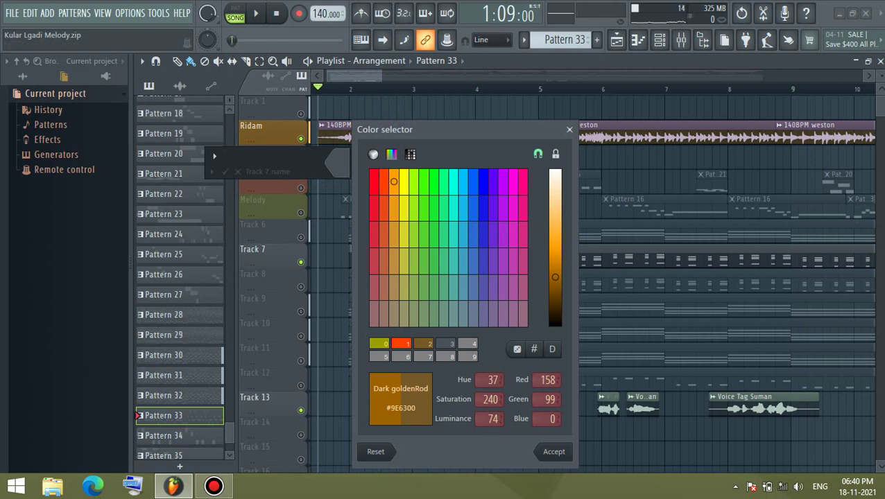
left_click(553, 453)
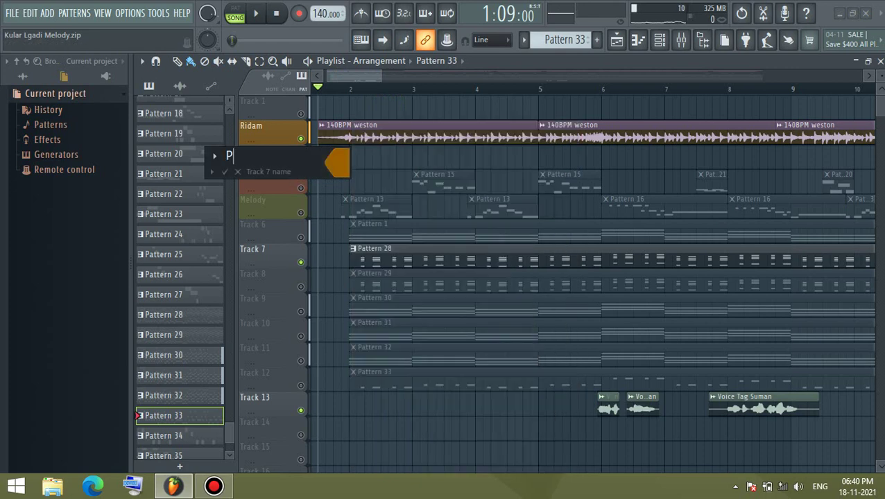
key("Return")
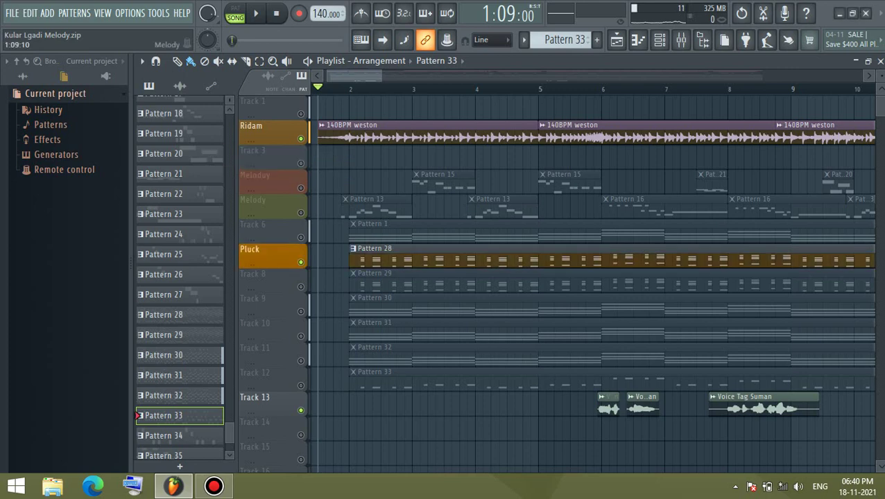
- Unmute Track 6, play it briefly with the Ridam and Pluck tracks, and rename it Piano
key("space")
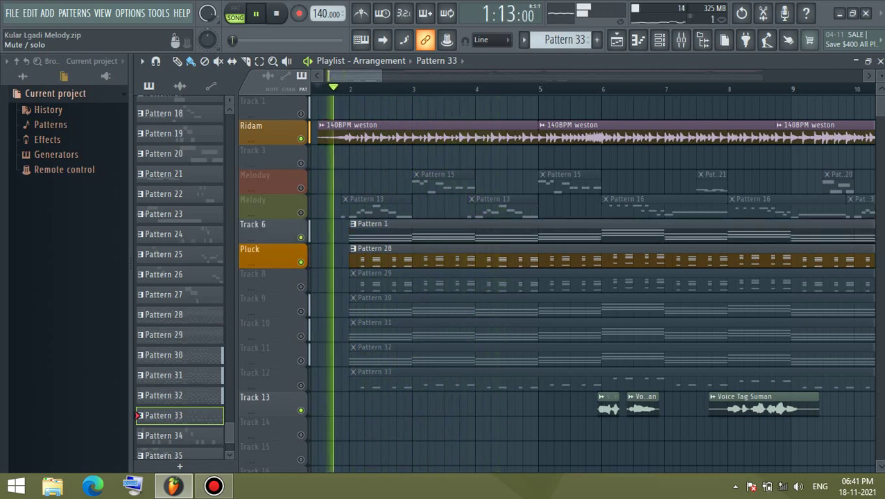
key("space")
right_click(291, 225)
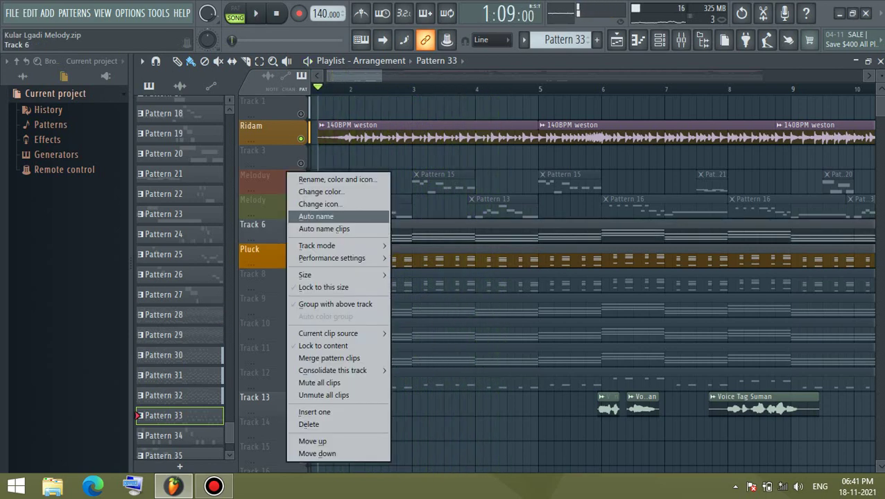
left_click(333, 179)
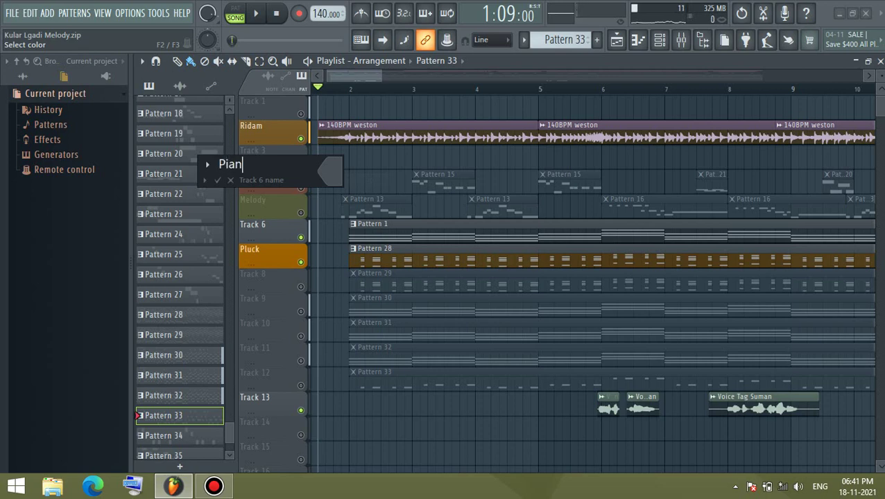
key("Return")
- Color the Piano track green while it plays with the Ridam and Pluck tracks, and stop playback
key("space")
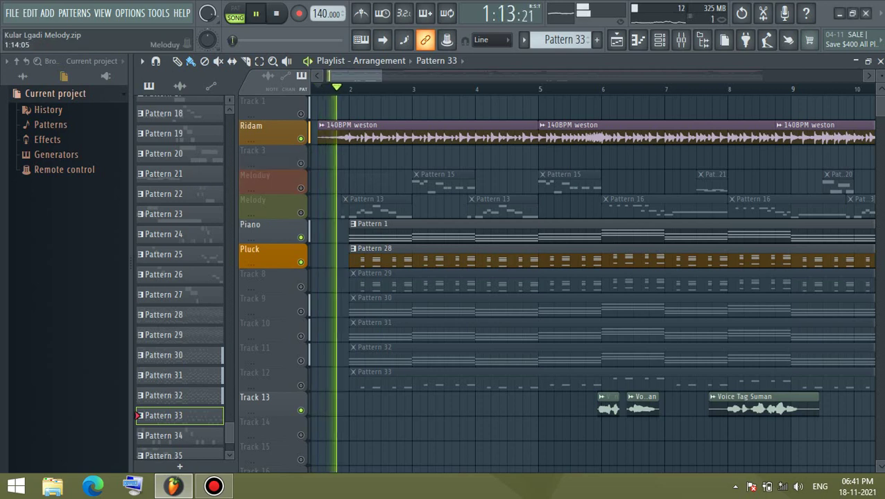
right_click(291, 174)
left_click(316, 189)
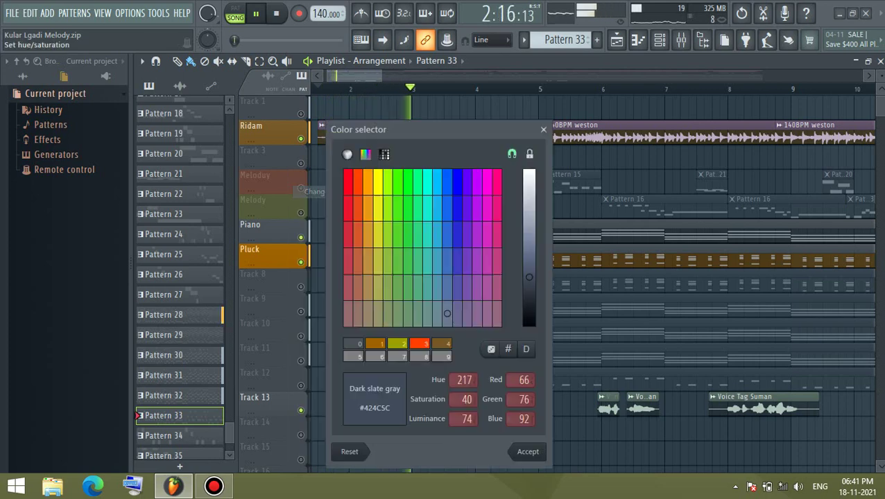
left_click(418, 182)
left_click(521, 452)
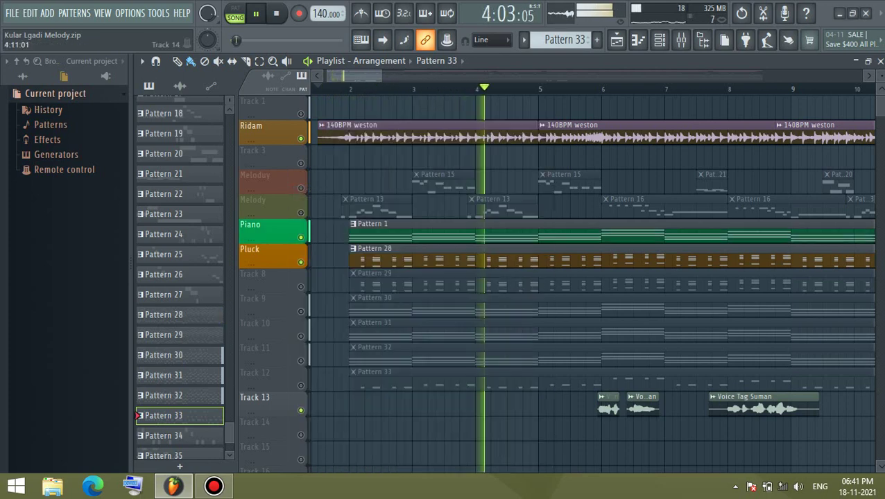
key("space")
- Unmute Track 8, play it briefly with the Piano and Pluck tracks, and color it green (#289E00)
key("space")
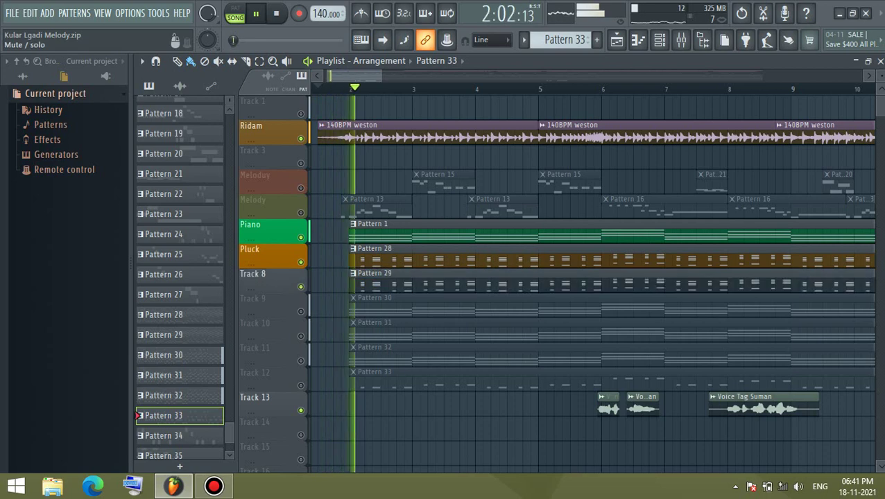
key("space")
right_click(288, 274)
left_click(306, 192)
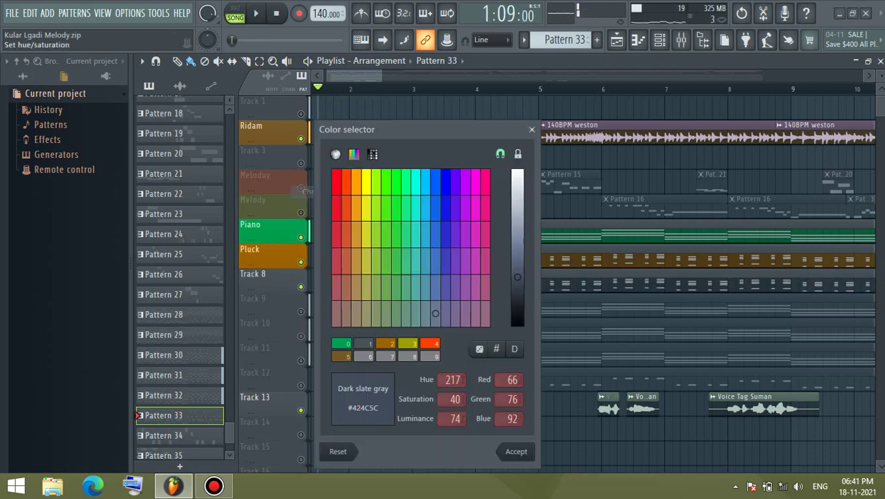
left_click(387, 182)
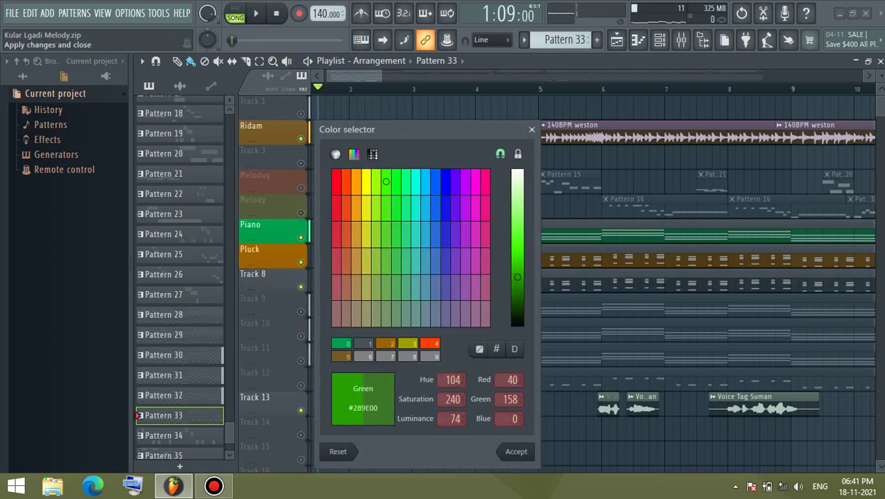
left_click(516, 452)
- Rename Track 8 as Pluck2
right_click(293, 277)
left_click(333, 179)
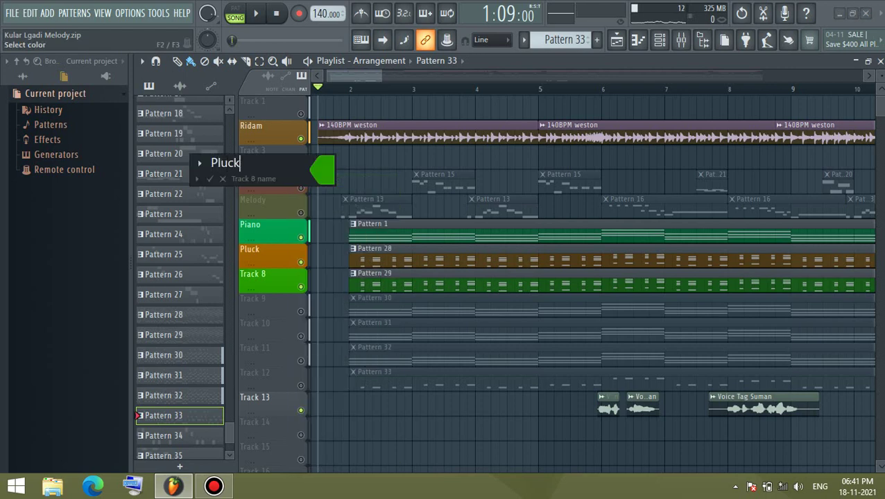
type("Pluck2")
key("Return")
- Unmute Track 9 and play its Pattern 30 together with the Ridam, Piano, Pluck and Pluck2 tracks
key("space")
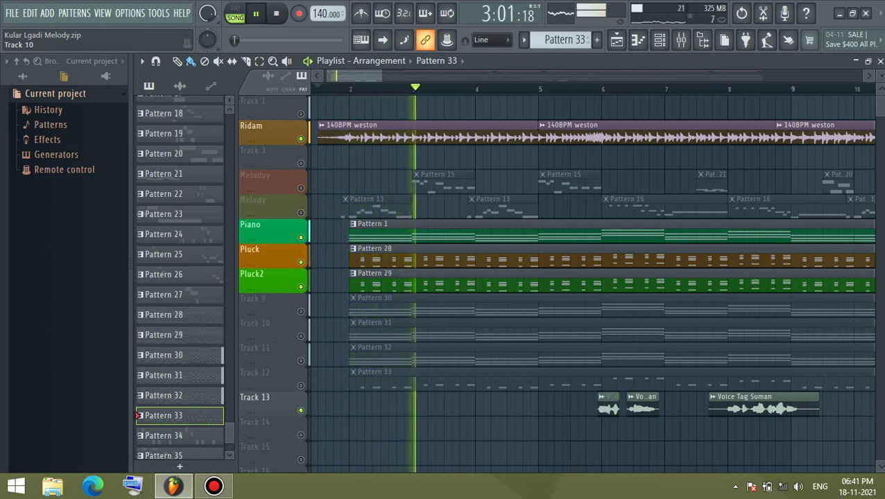
left_click(301, 311)
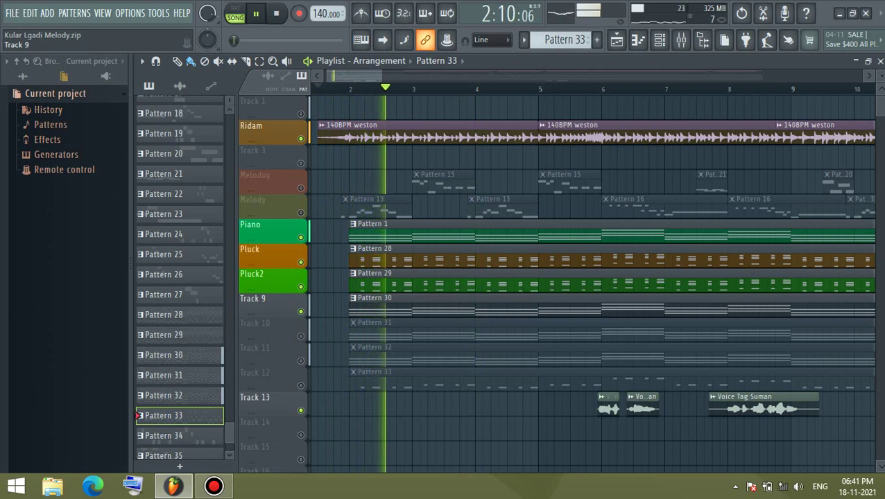
key("space")
- Rename Track 9 as Arp and color it dark blue (#00009E)
right_click(282, 313)
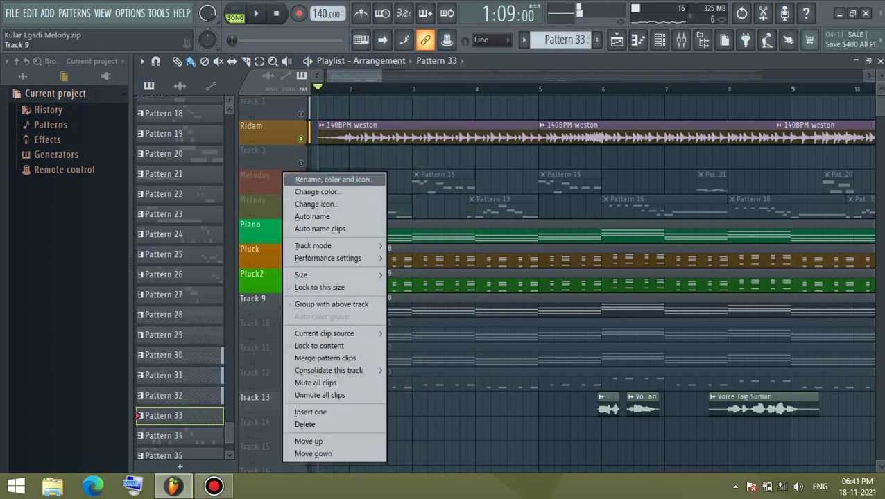
left_click(326, 179)
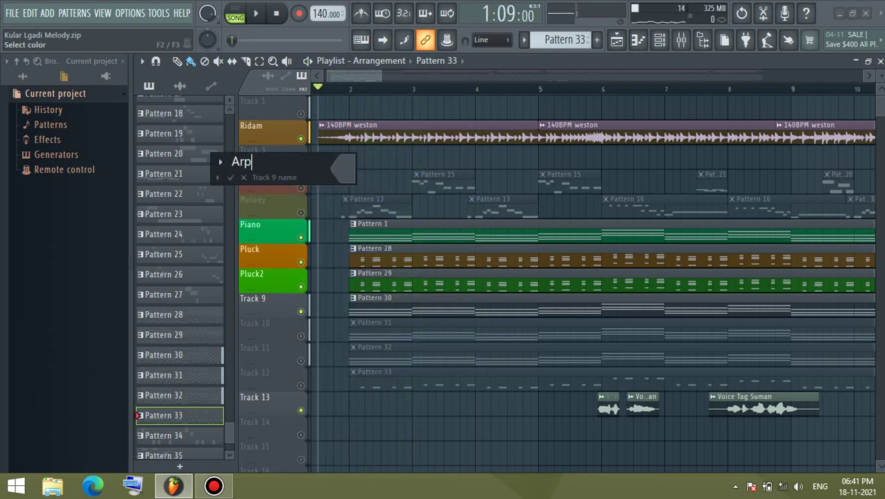
left_click(343, 169)
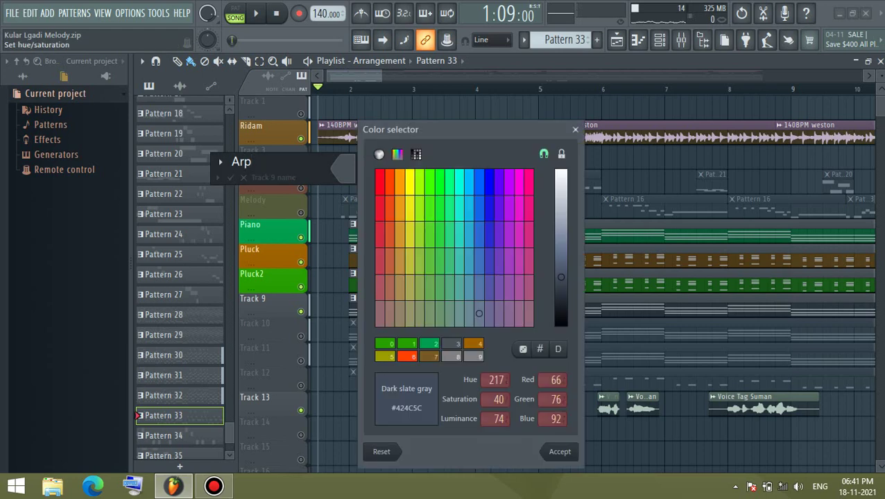
left_click(430, 235)
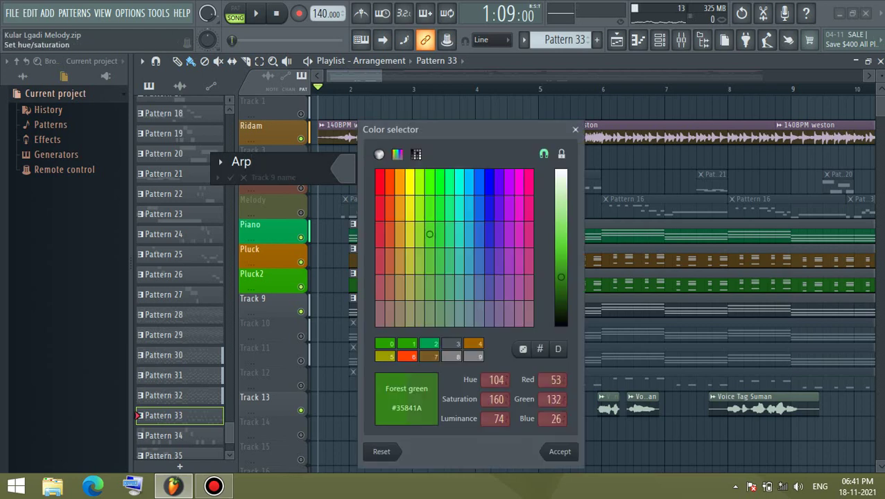
left_click(459, 182)
left_click_drag(459, 182, 489, 181)
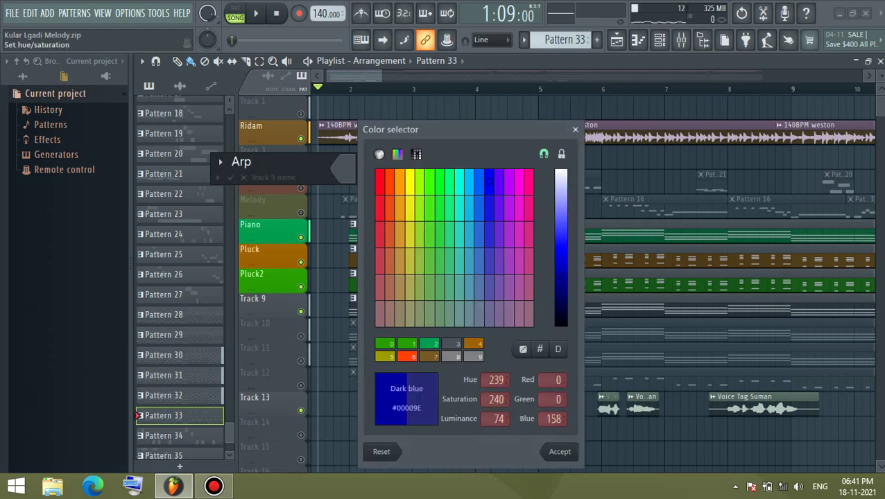
left_click(560, 452)
key("Return")
- Play the arrangement with the Arp track, and replay it from the start with Track 10 unmuted
key("space")
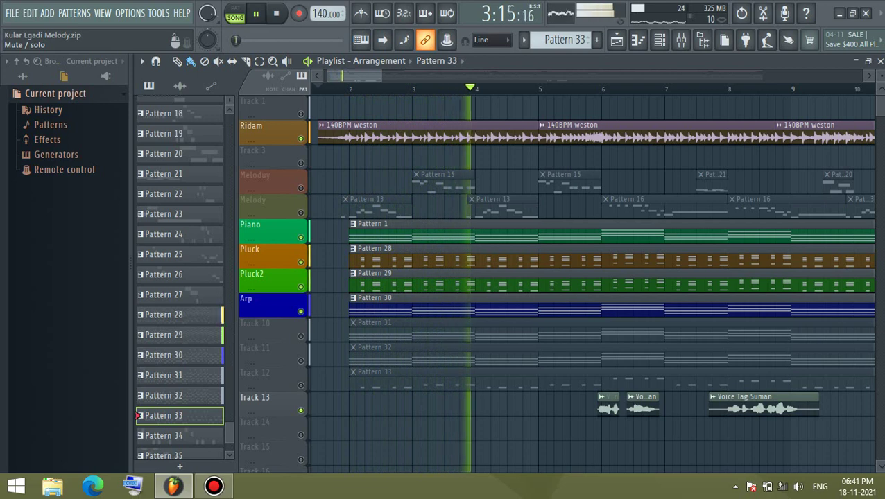
key("space")
key("space")
left_click(300, 337)
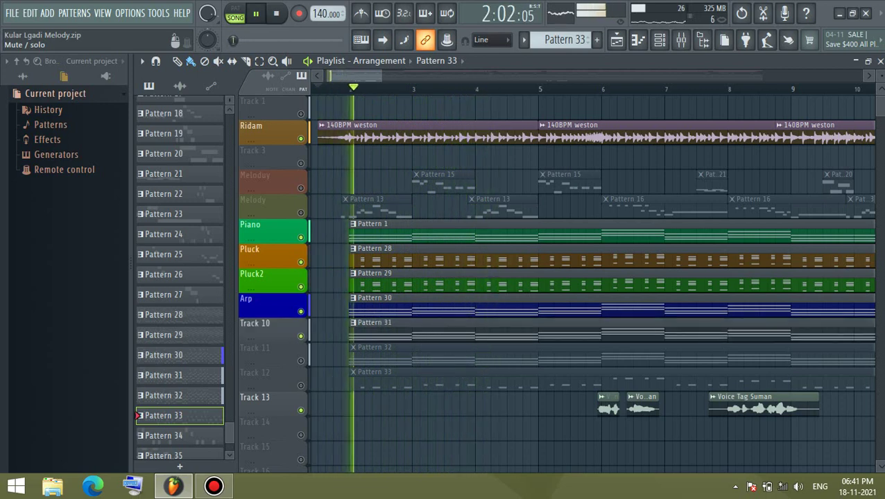
key("space")
- Mute the Arp, Pluck2, Pluck and Piano tracks, and play Track 10 with only the Ridam track and voice tags active
left_click(301, 311)
left_click(301, 288)
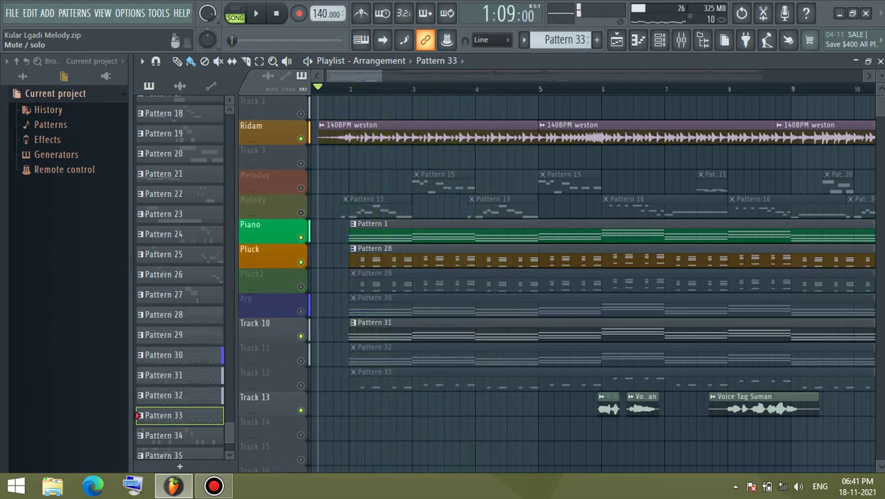
left_click(301, 263)
left_click(301, 238)
key("space")
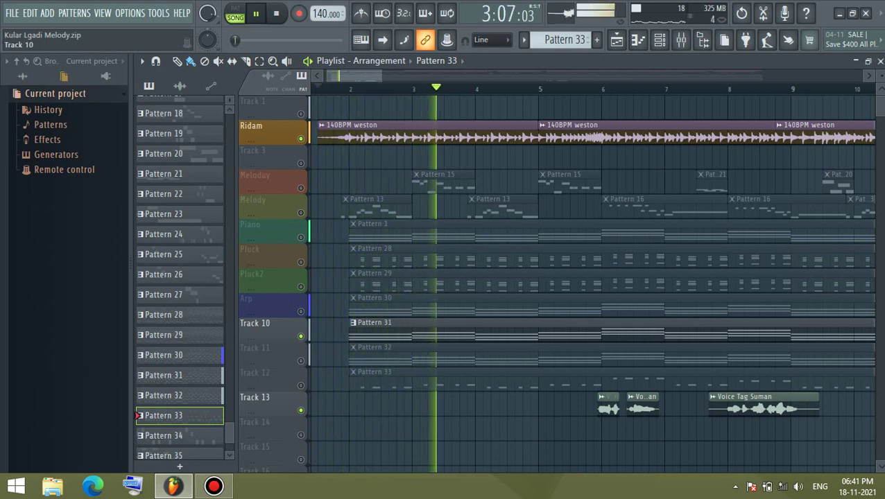
key("space")
- Rename Track 10 as Get and color it teal
right_click(285, 174)
left_click(335, 179)
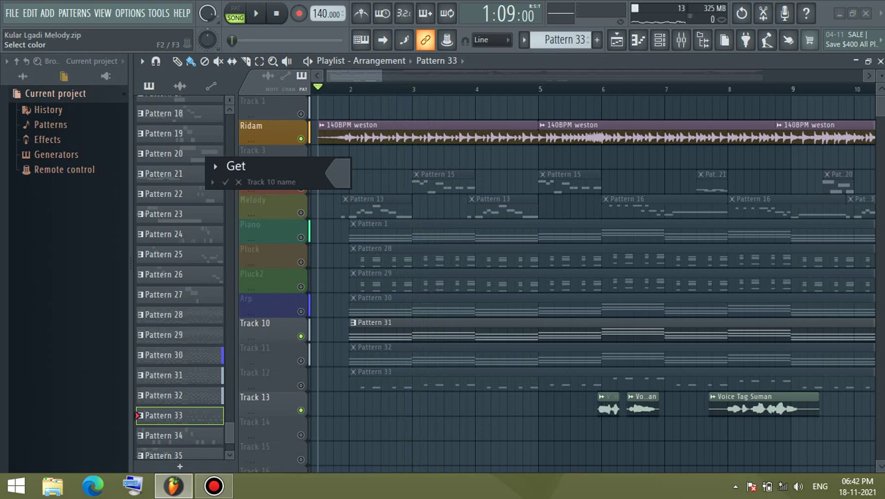
left_click(338, 174)
left_click_drag(473, 313, 395, 261)
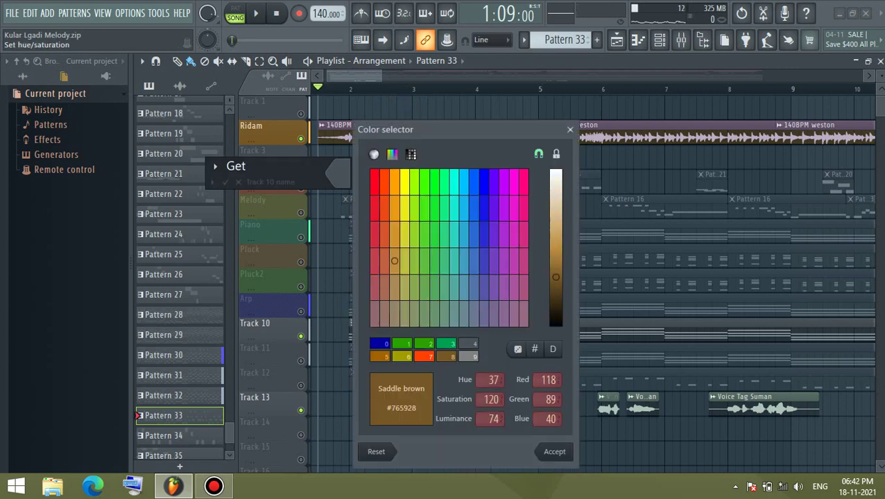
left_click(555, 453)
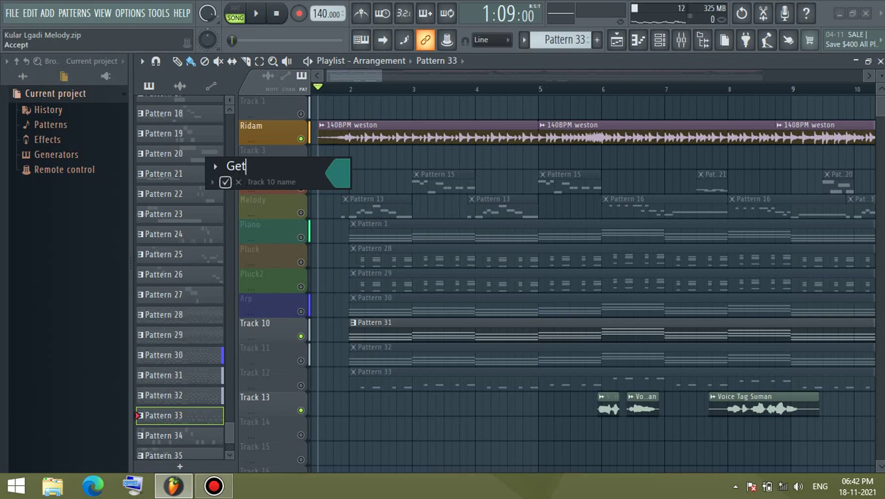
type("Get")
key("Return")
- Play the Get track with Ridam, and replay the arrangement from the start with Track 11 unmuted and Get muted
key("space")
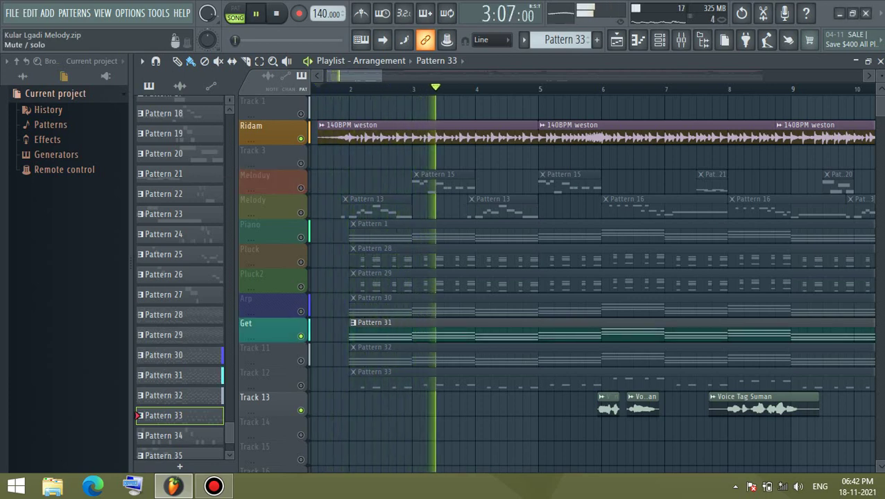
key("space")
left_click(301, 361)
key("space")
left_click(300, 337)
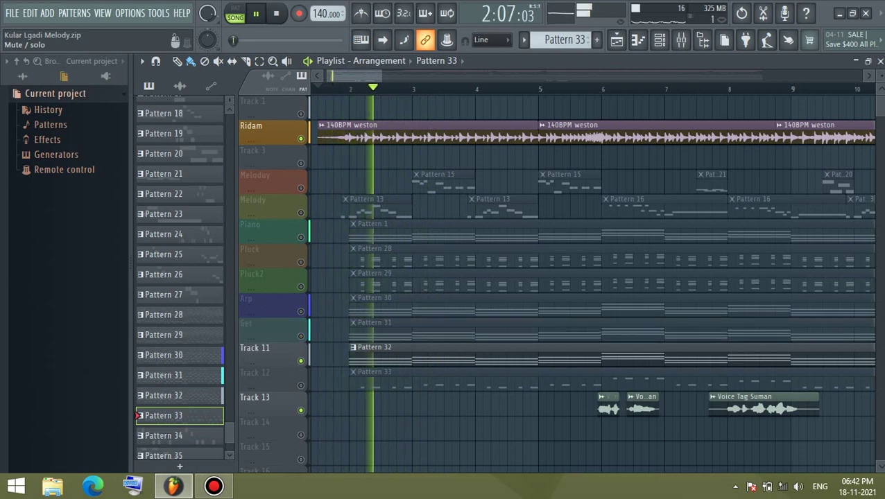
key("space")
- Rename Track 11 as Pad and color it red
right_click(288, 347)
left_click(337, 180)
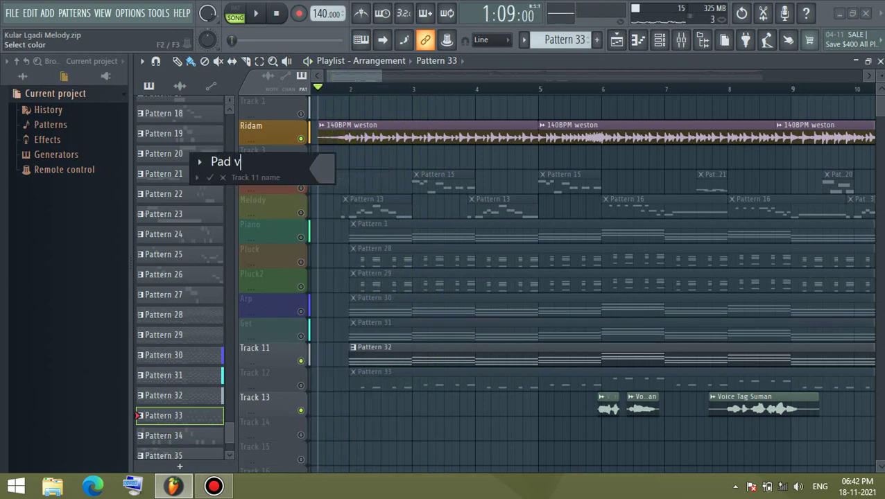
left_click(323, 170)
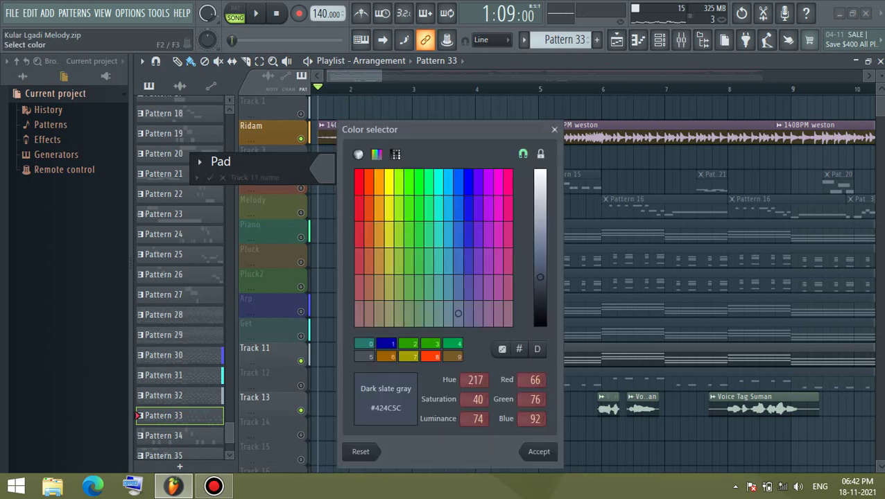
left_click(539, 453)
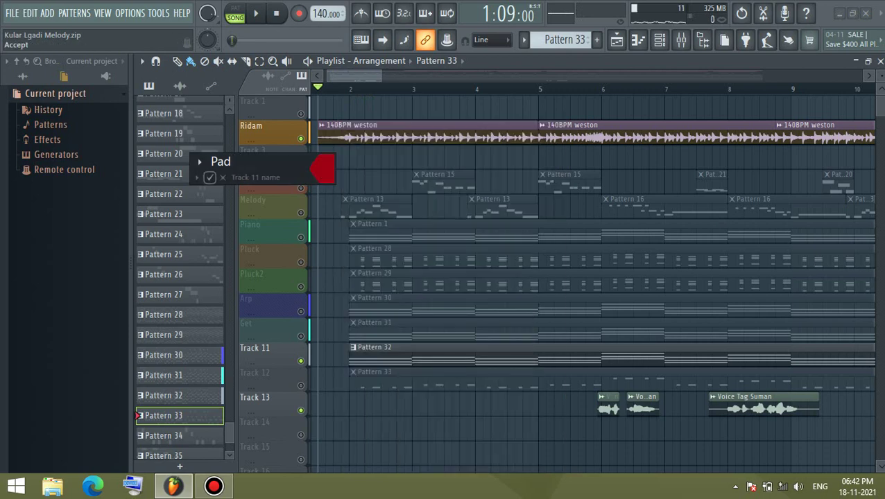
key("Return")
- Unmute Track 12, mute Pad, and play Track 12's Pattern 33 together with the Ridam track
key("space")
left_click(300, 385)
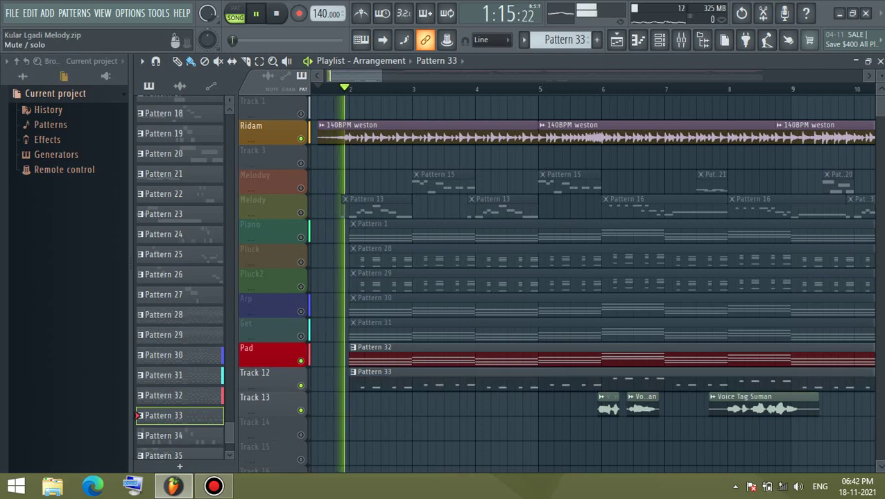
left_click(301, 361)
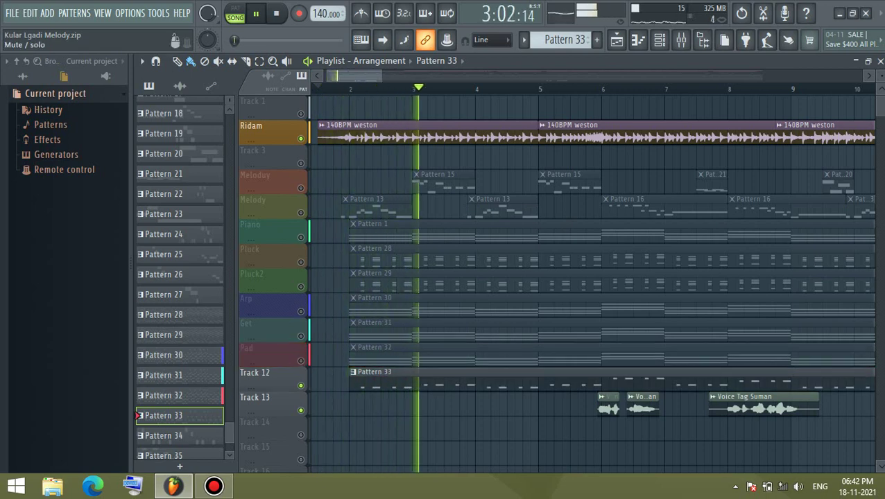
key("space")
- Rename Track 12 as Bass, leaving its default color
right_click(287, 172)
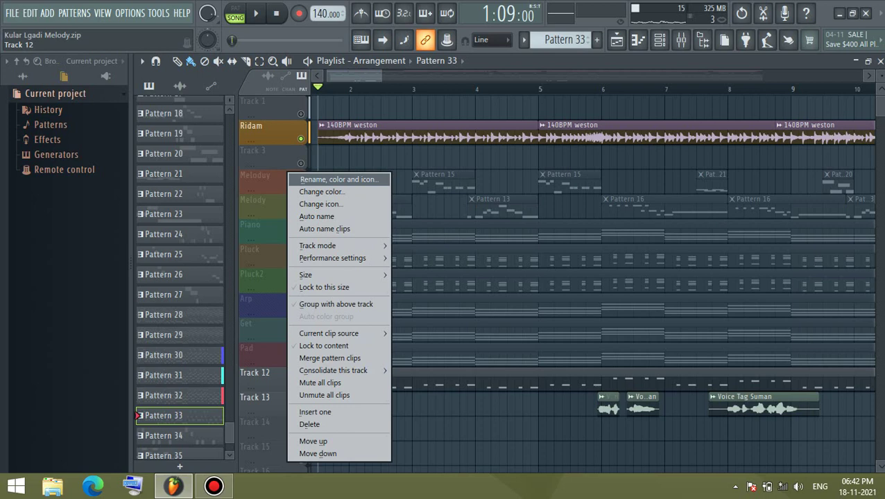
left_click(339, 179)
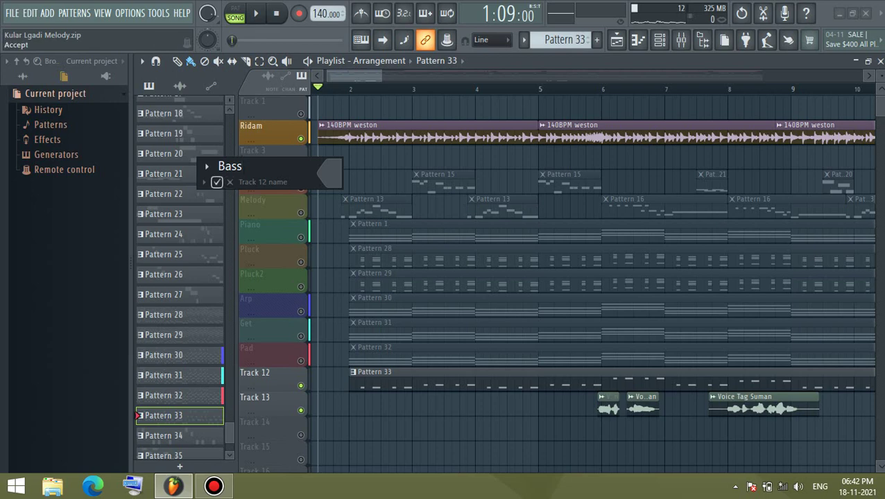
key("Return")
- Play the arrangement from the start with only the Ridam, Bass and voice tag tracks active
key("space")
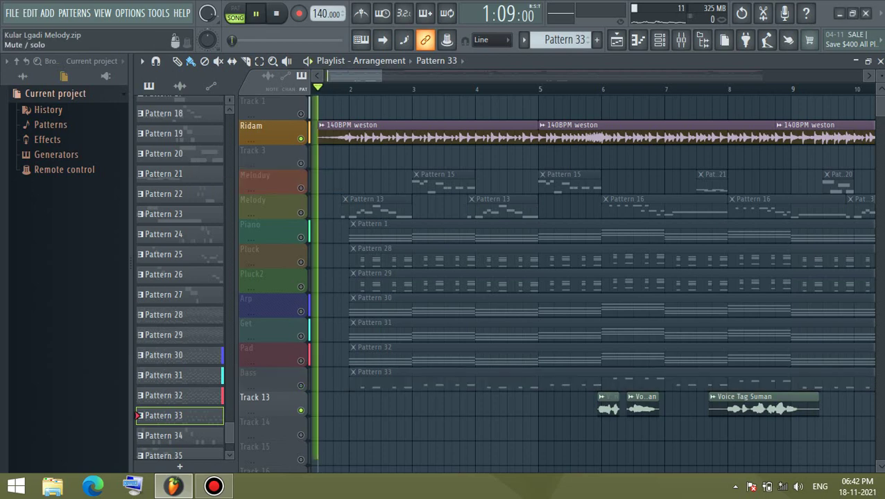
scroll(271, 326, "down", 1)
scroll(347, 326, "down", 2)
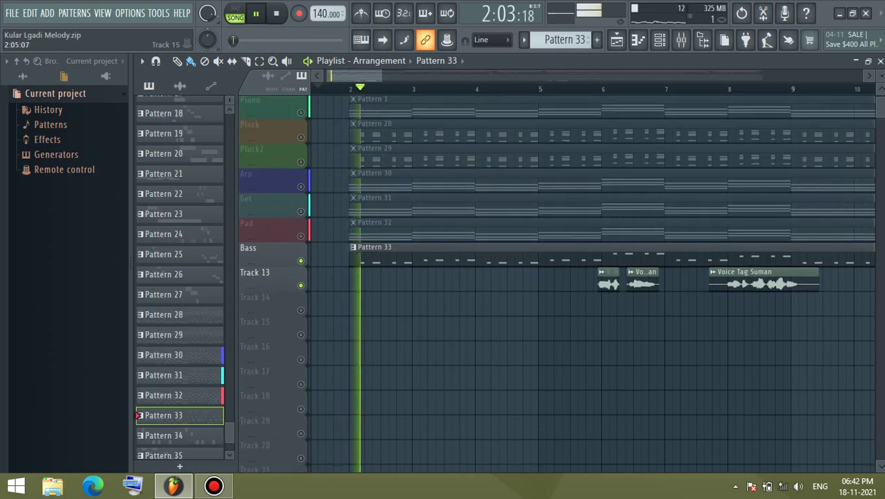
scroll(346, 326, "up", 3)
scroll(589, 277, "down", 5)
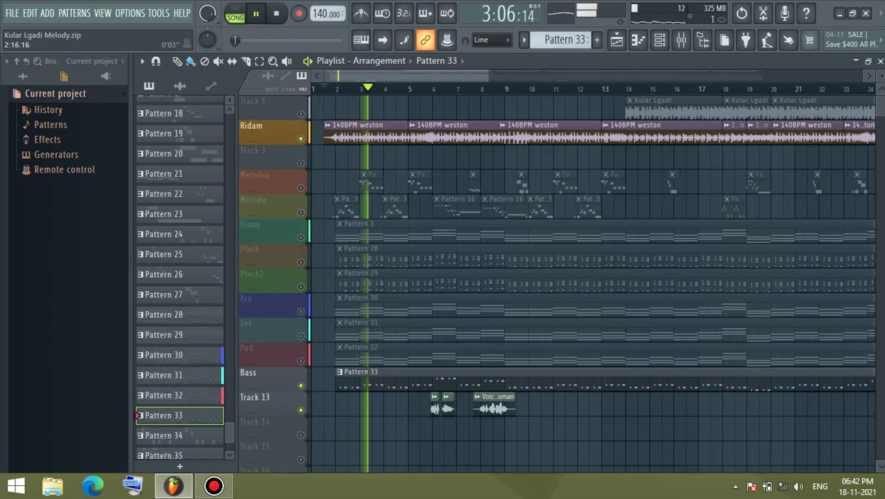
scroll(590, 278, "up", 3)
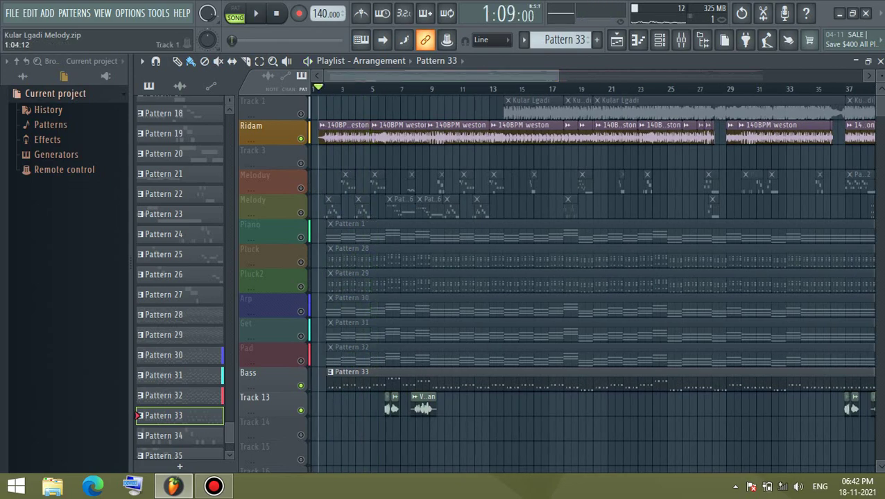
scroll(590, 277, "up", 5)
key("space")
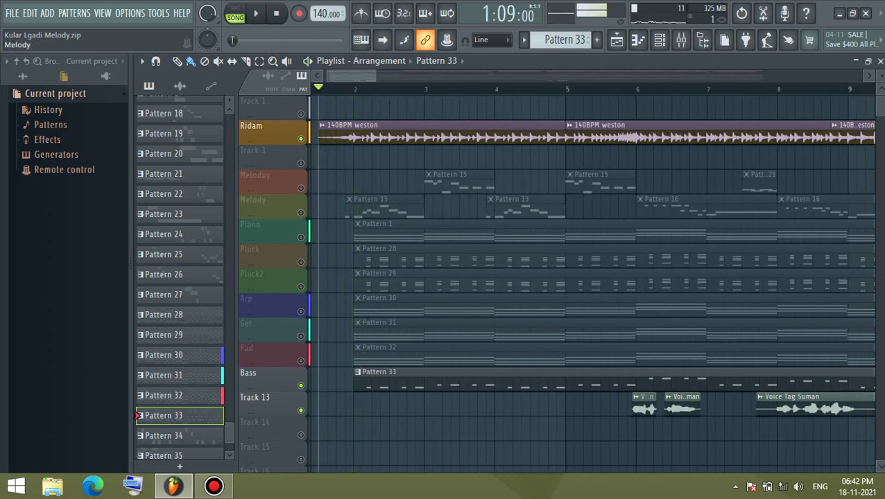
- Replay from the start, unmuting the Pad, Get, Arp, Pluck2, Pluck and Piano tracks to hear them with Ridam and Bass
key("space")
left_click(301, 360)
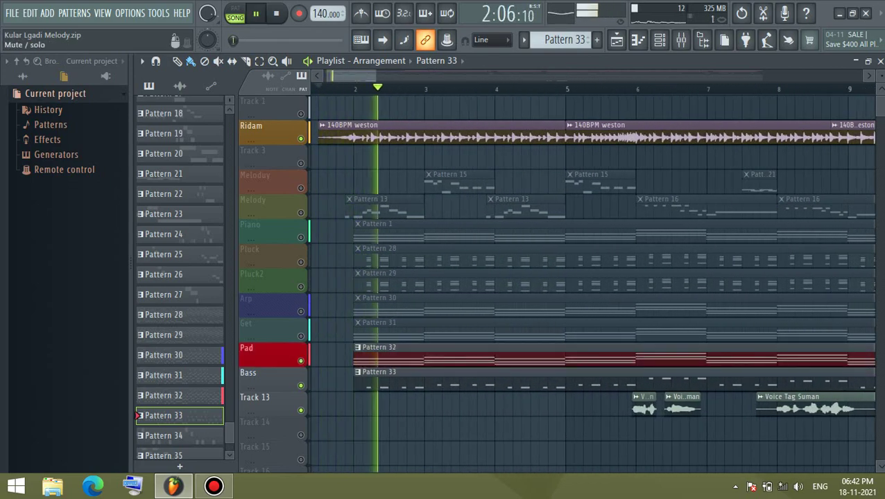
left_click(300, 336)
left_click(300, 311)
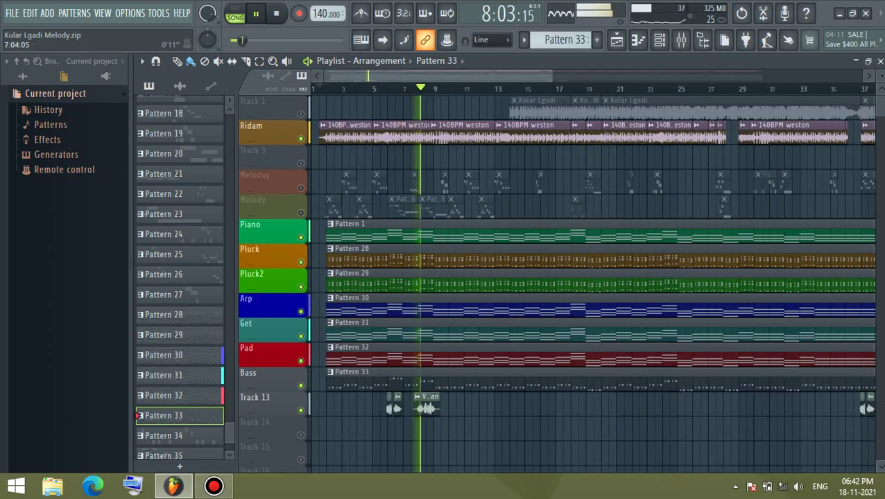
scroll(426, 278, "up", 5)
scroll(426, 277, "down", 2)
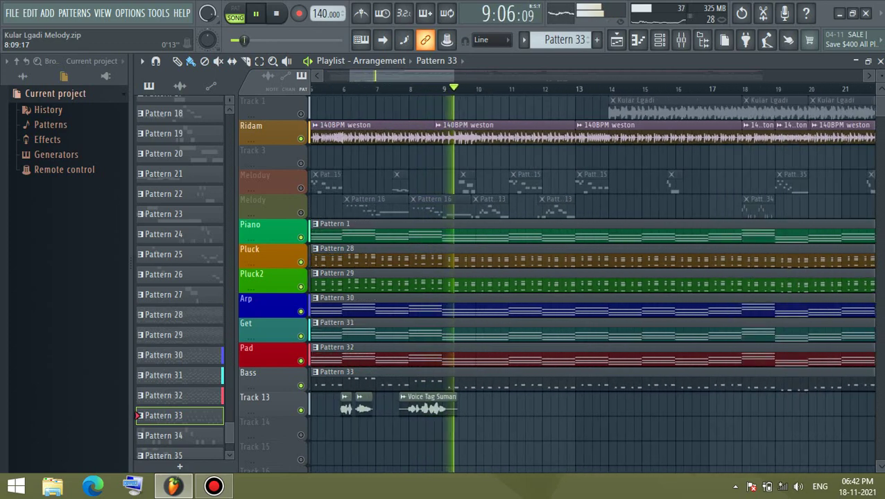
scroll(426, 277, "up", 2)
scroll(389, 277, "down", 5)
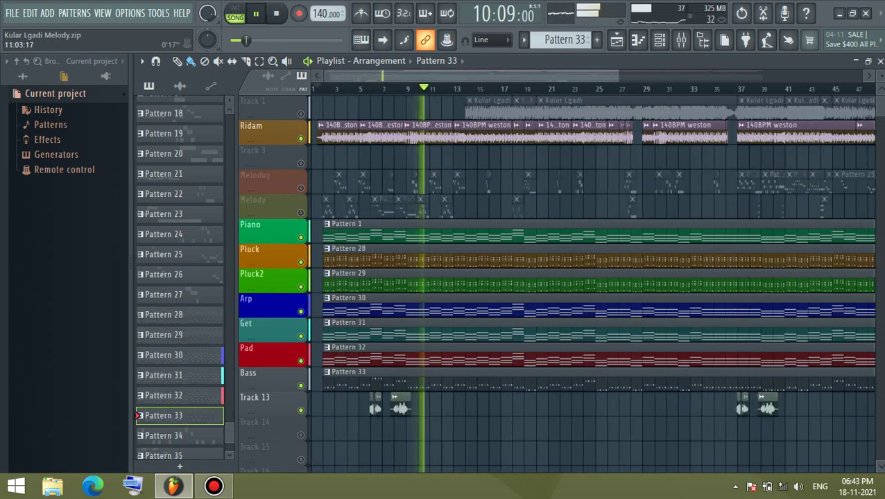
scroll(389, 278, "up", 3)
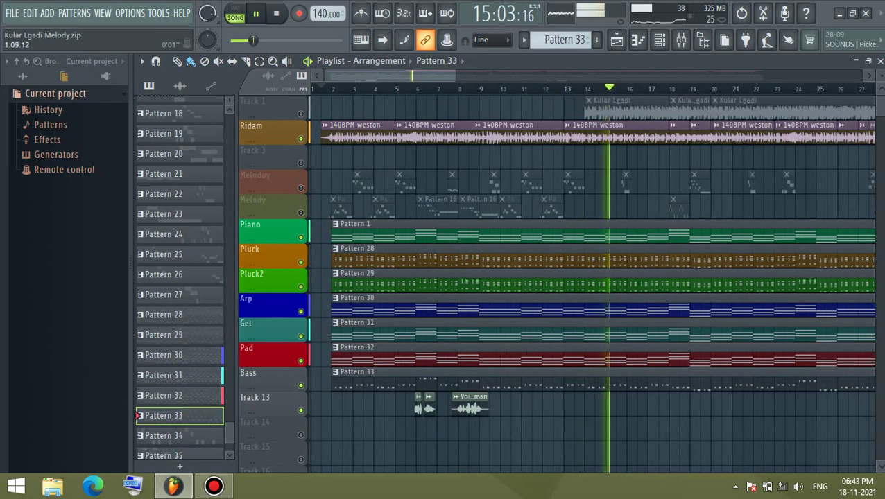
scroll(389, 277, "down", 2)
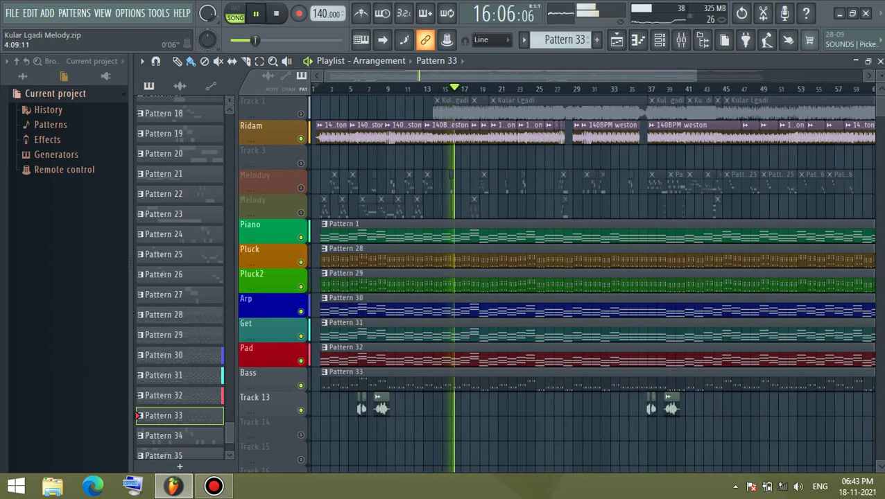
- Unmute the Meloduy and Melody tracks and replay the arrangement from the start
left_click(301, 188)
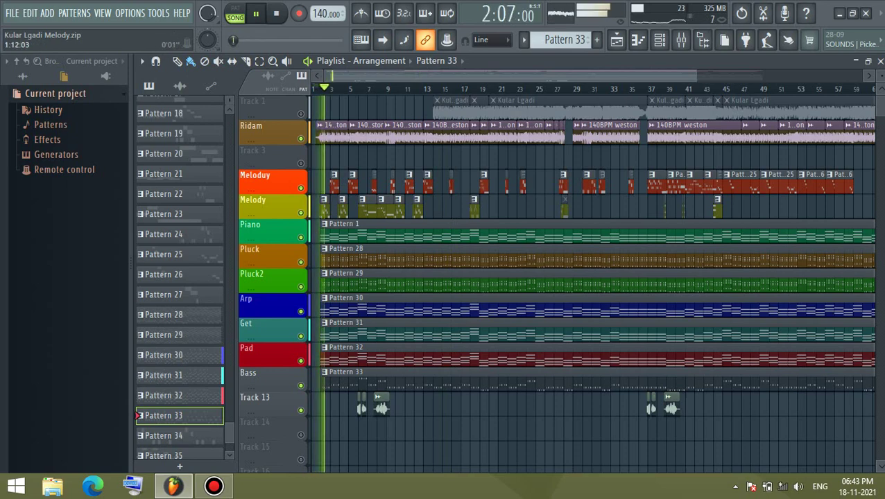
scroll(389, 277, "up", 3)
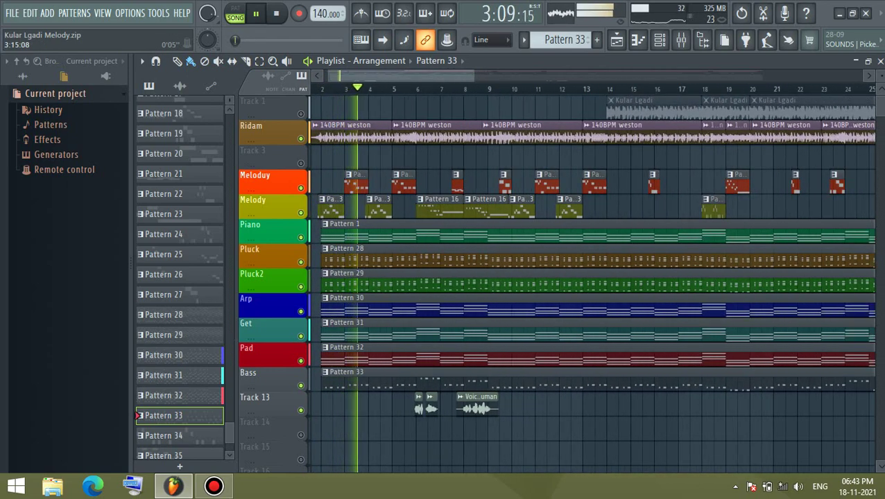
scroll(389, 277, "down", 2)
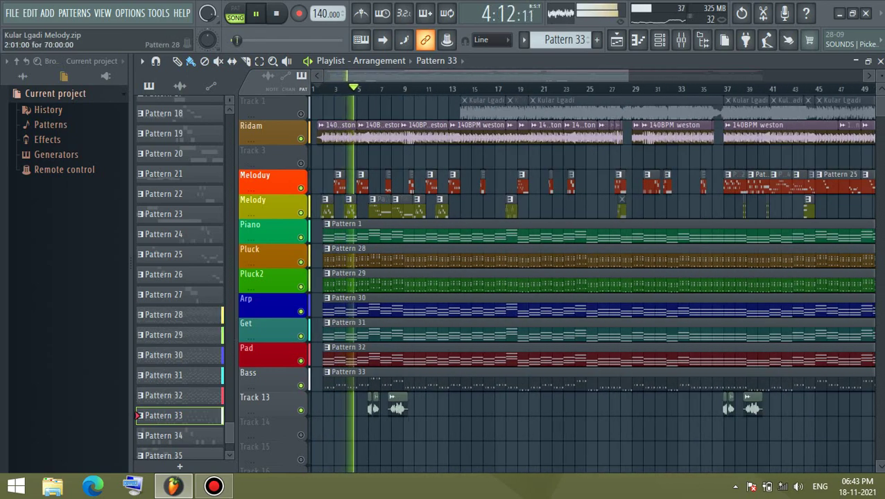
scroll(589, 283, "down", 1)
scroll(590, 283, "up", 1)
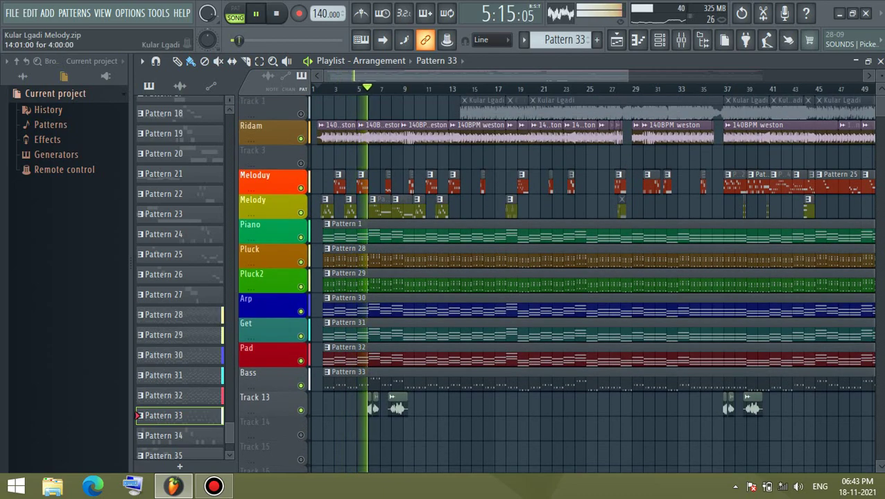
- Change the color of the Ridam track to olive yellow while the arrangement plays
scroll(555, 278, "down", 2)
right_click(241, 125)
left_click(278, 138)
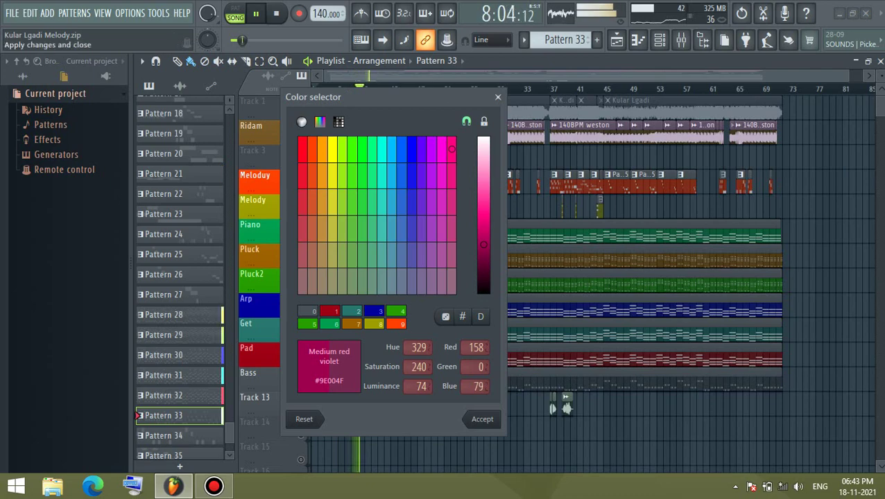
left_click(482, 419)
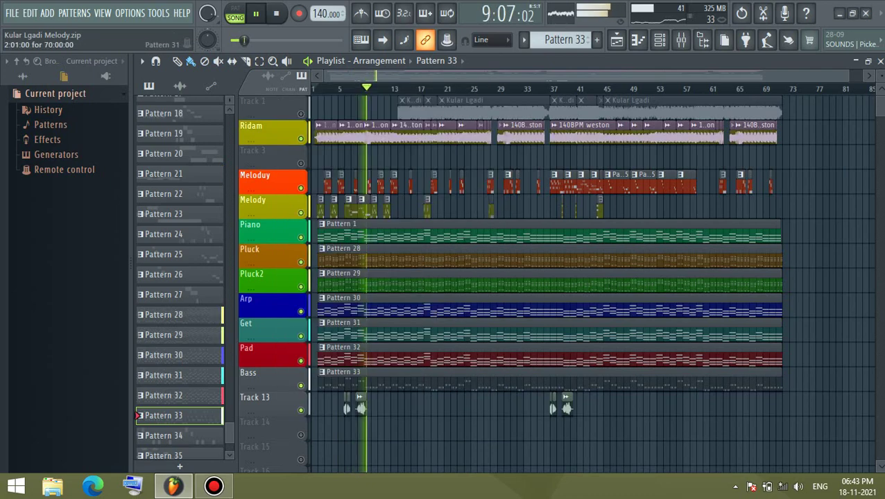
- Unmute Track 1 with the Kular Lgadi audio clips and play the full arrangement from about bar 14 onward
scroll(555, 277, "up", 3)
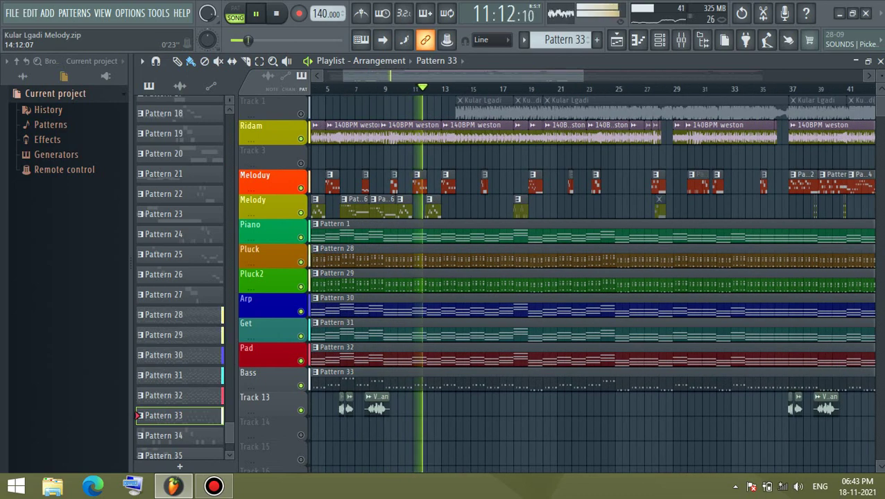
scroll(467, 89, "up", 3)
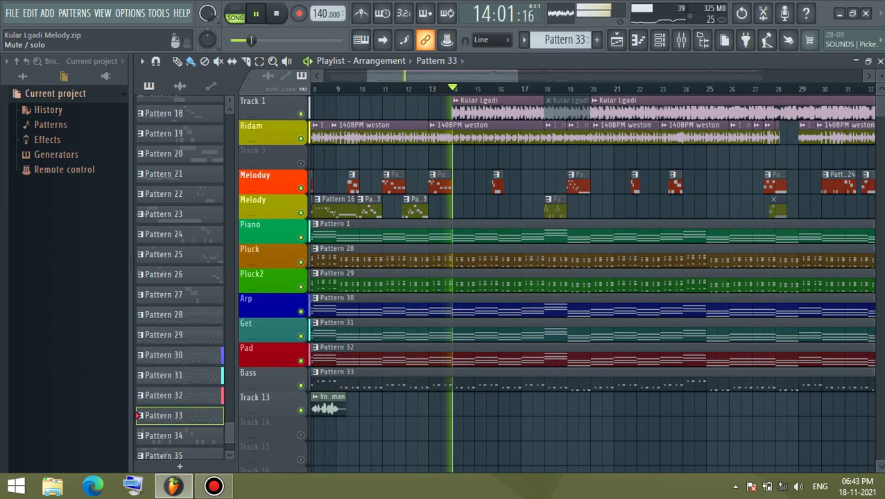
scroll(485, 278, "down", 3)
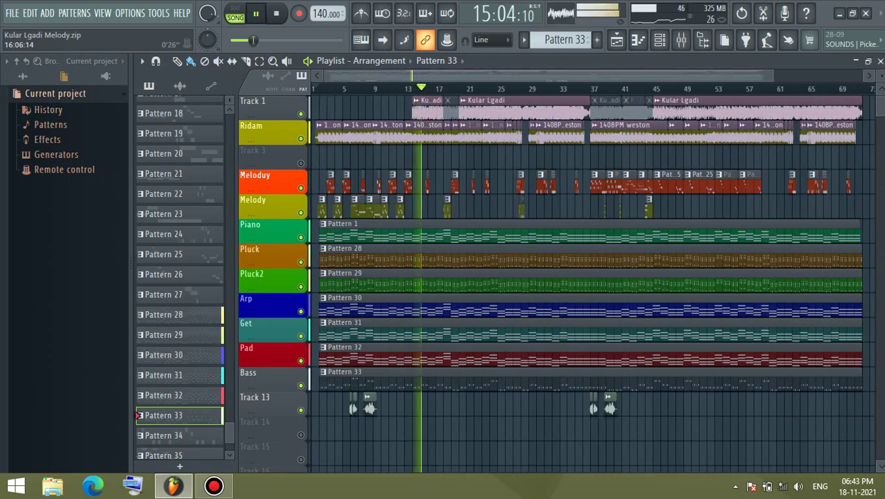
scroll(416, 278, "up", 3)
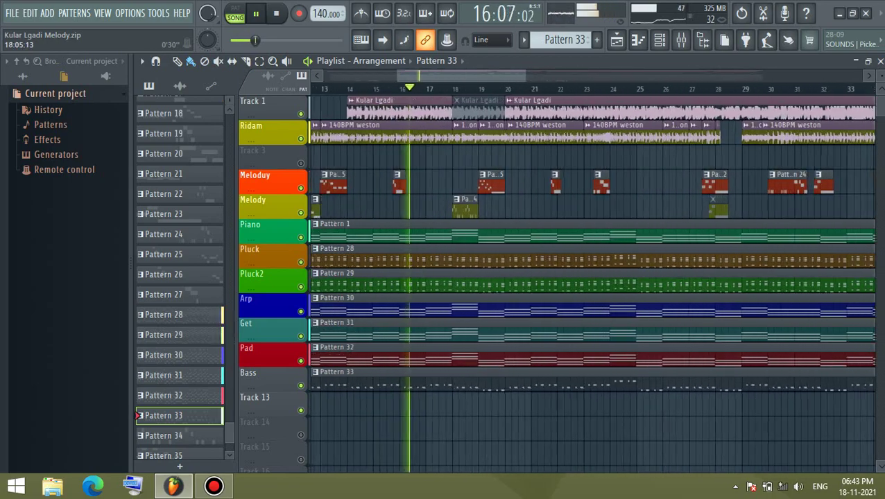
scroll(452, 111, "up", 3)
scroll(452, 111, "down", 2)
scroll(452, 111, "up", 1)
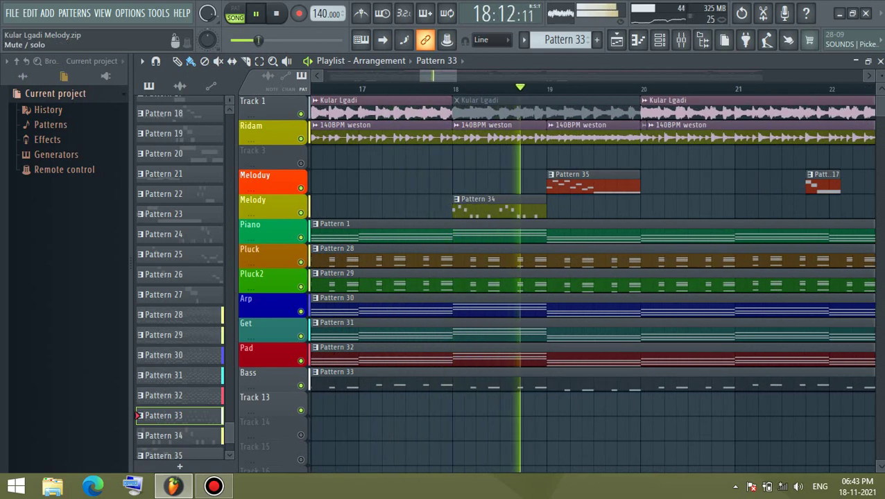
- Solo the Melody track and play its Pattern 34 clip from bar 18
right_click(300, 213)
left_click(454, 88)
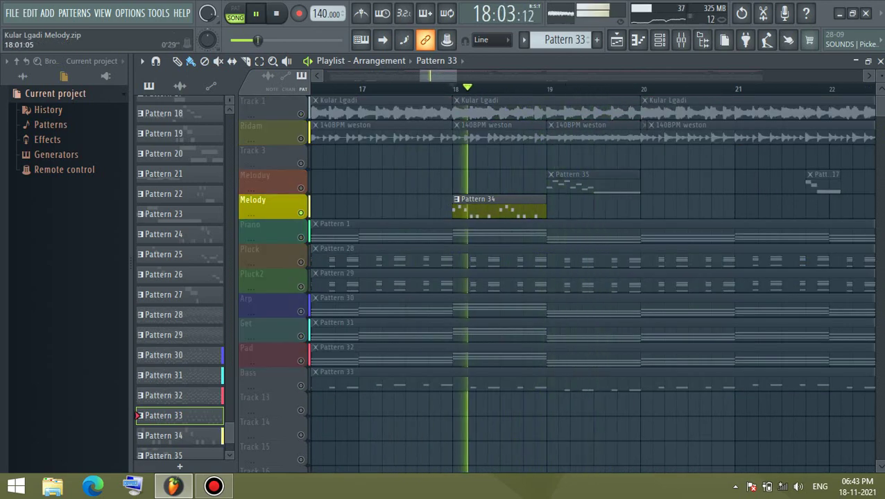
- Bring the Meloduy and Ridam tracks into the soloed Melody playback
left_click(300, 188)
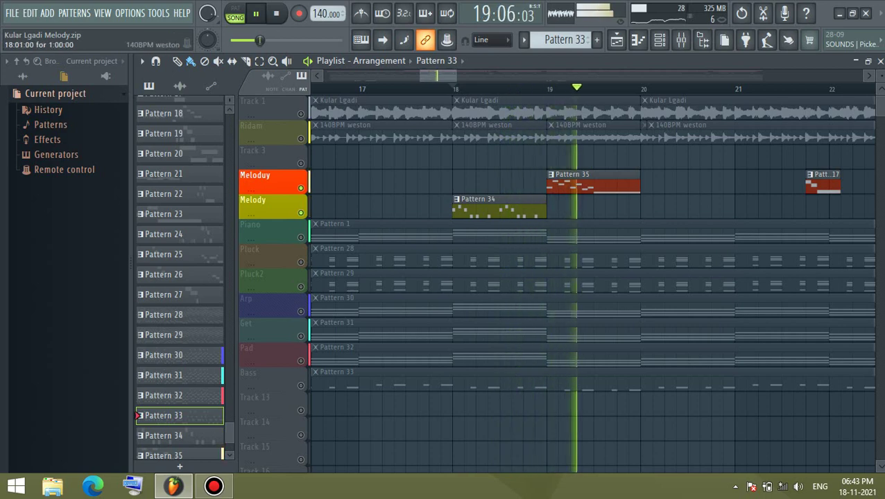
left_click(301, 138)
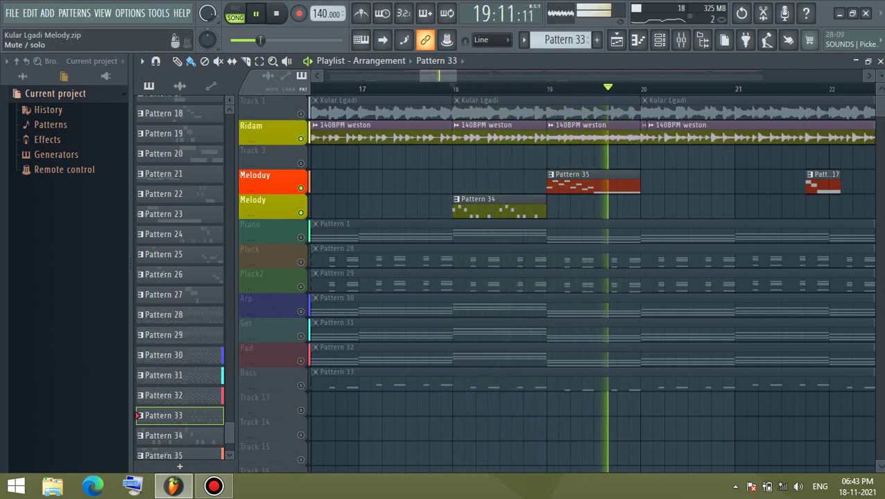
- Mute Melody and Meloduy, unmute Pluck, Pluck2 and Bass, and play them with Ridam from bar 18
left_click(301, 213)
left_click(300, 188)
key("space")
left_click(300, 261)
left_click(300, 286)
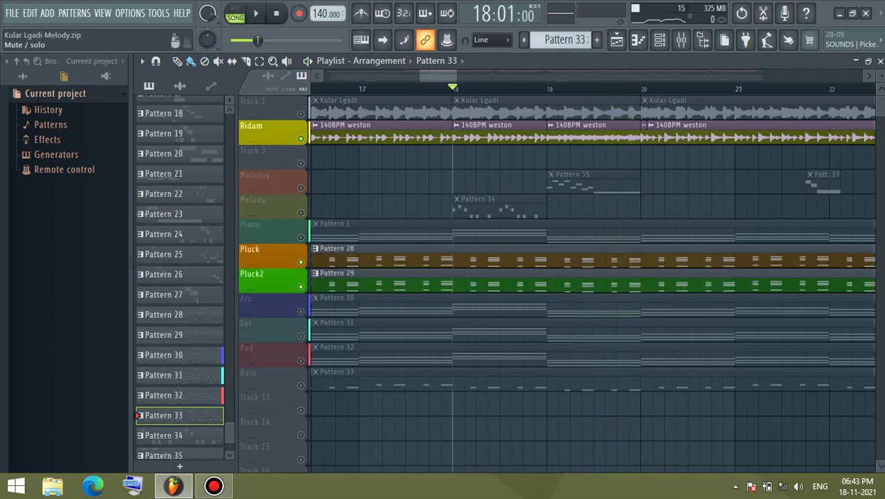
left_click(301, 385)
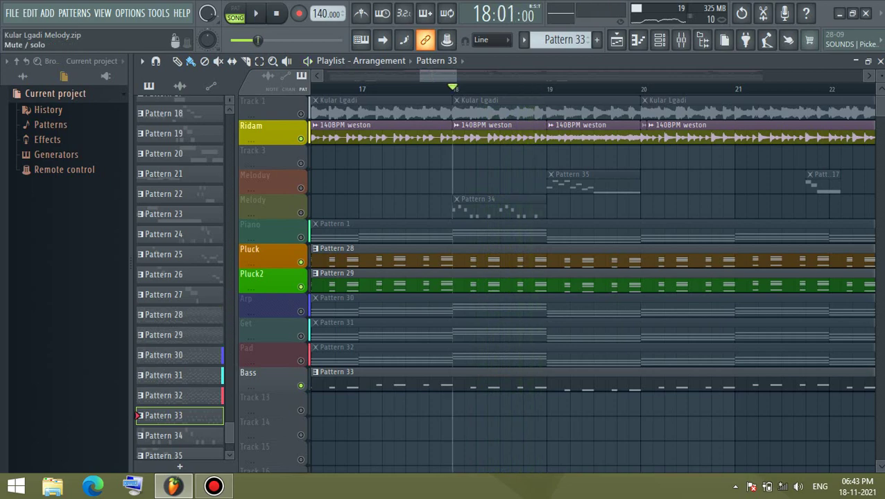
key("space")
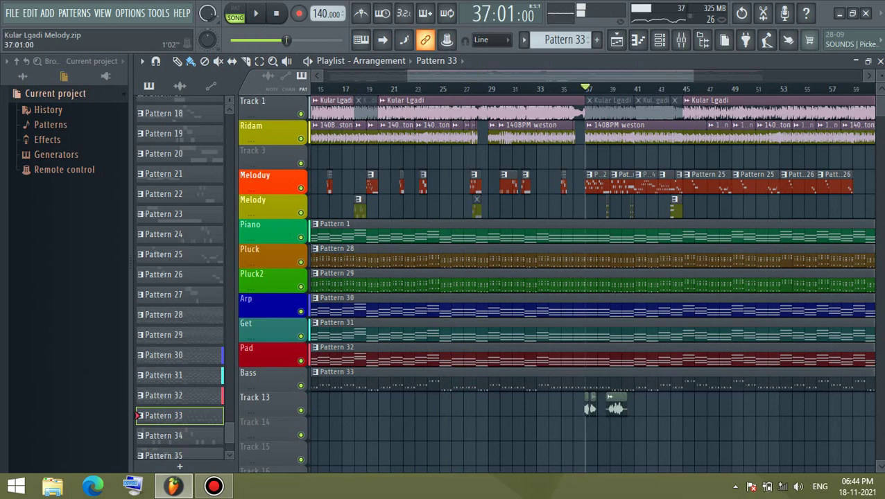
- Solo the Meloduy track, unmute Melody alongside it, and play both parts from bar 37
right_click(300, 188)
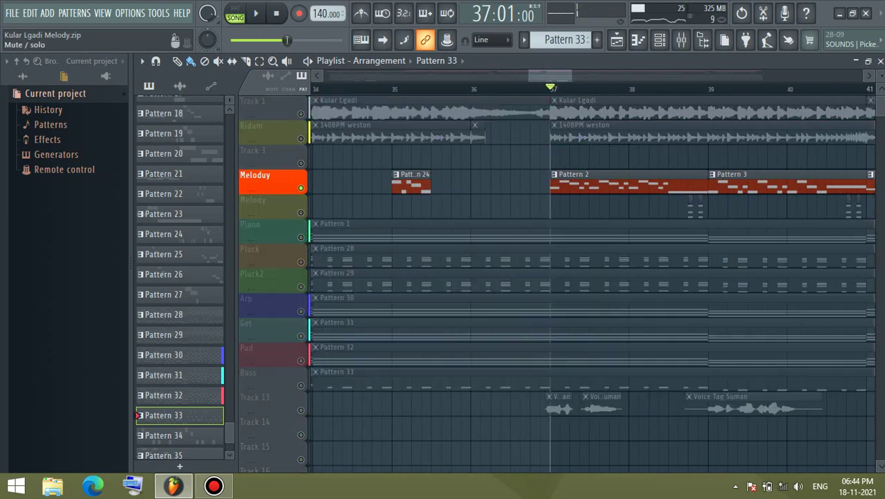
scroll(628, 278, "down", 3)
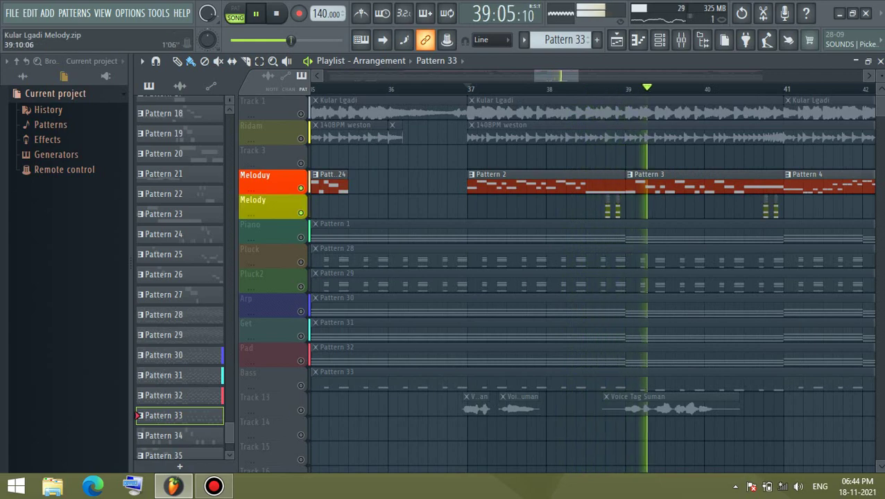
scroll(694, 278, "down", 2)
scroll(745, 278, "up", 5)
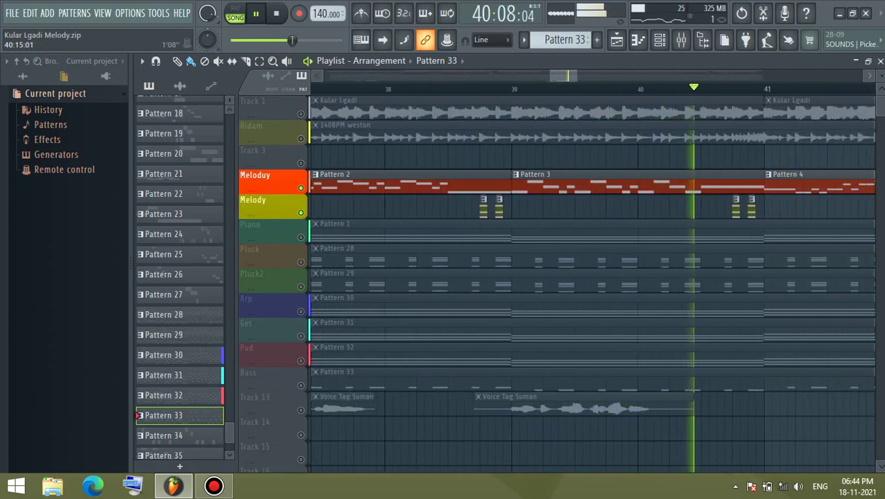
scroll(591, 277, "down", 3)
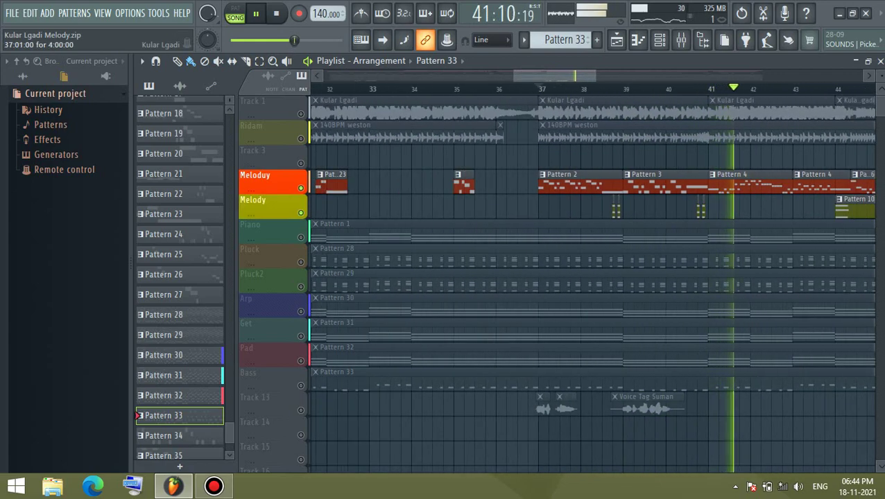
scroll(592, 277, "down", 3)
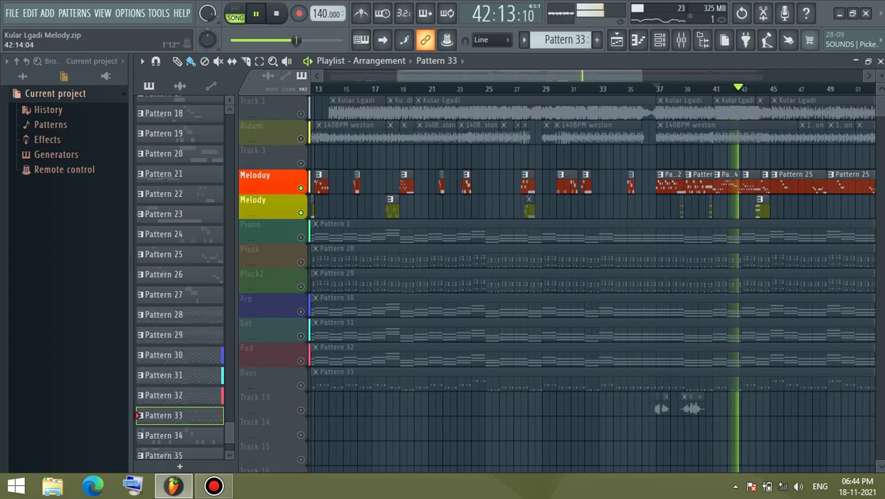
- Check the mixer levels and replay the Meloduy and Melody parts from about bar 42
left_click(681, 40)
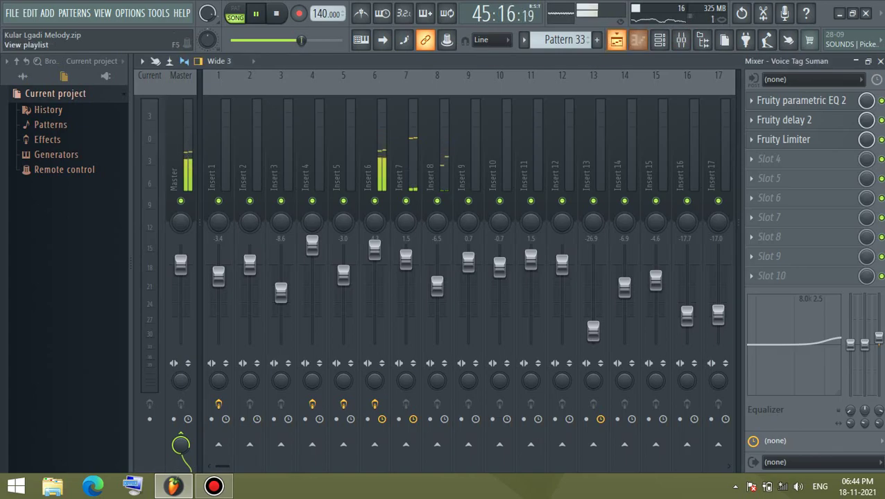
left_click(616, 40)
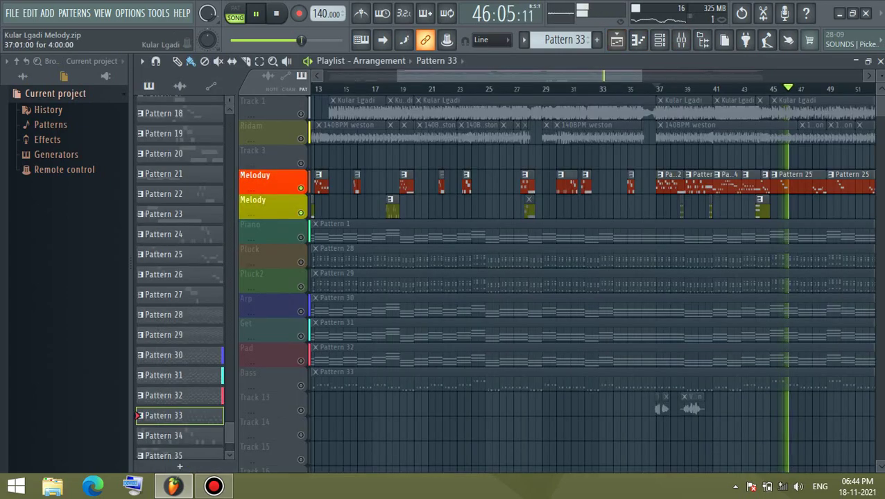
scroll(786, 160, "up", 5)
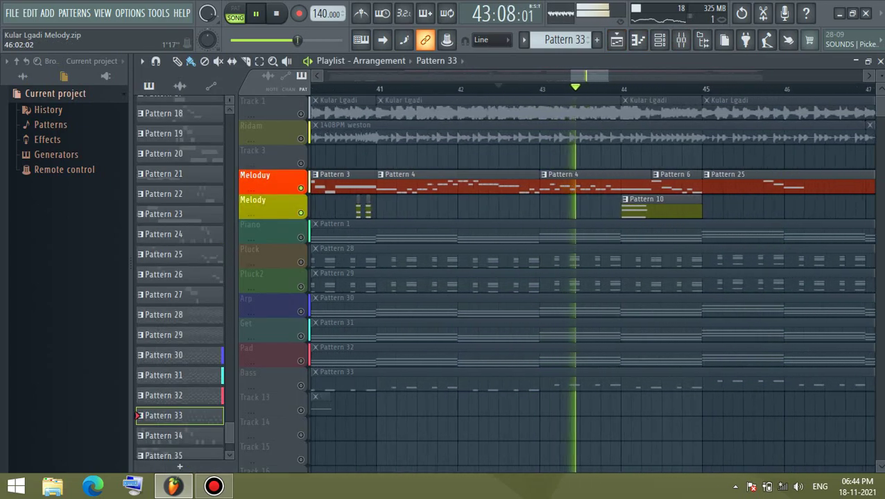
key("space")
key("space")
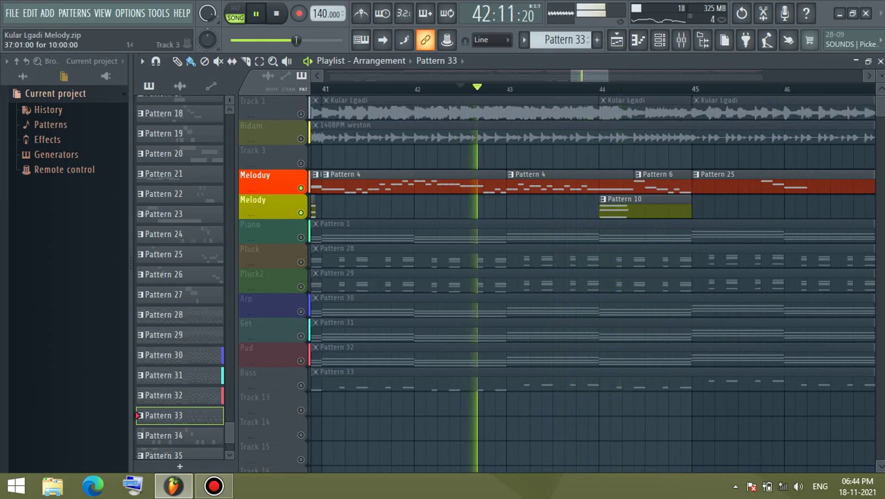
- Open the Melody track's Pattern 10 in the piano roll and duplicate its G5, C6 and D#6 chord after the original
double_click(610, 206)
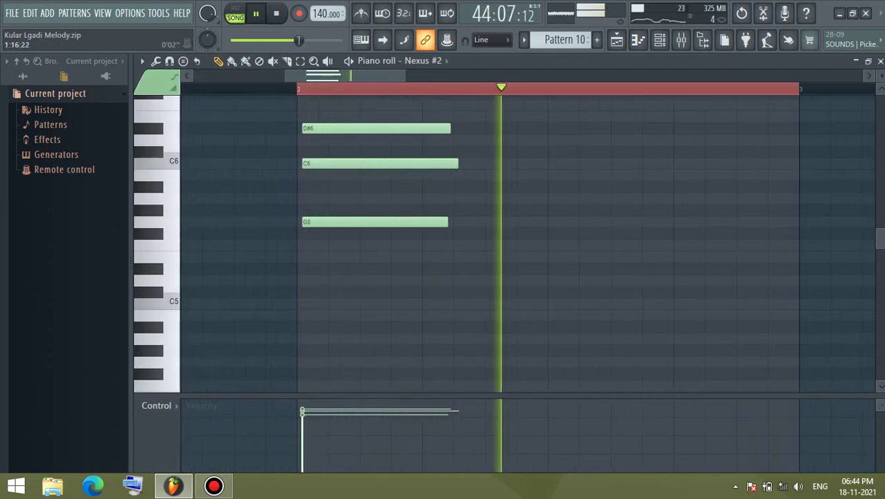
key("space")
key("ctrl+a")
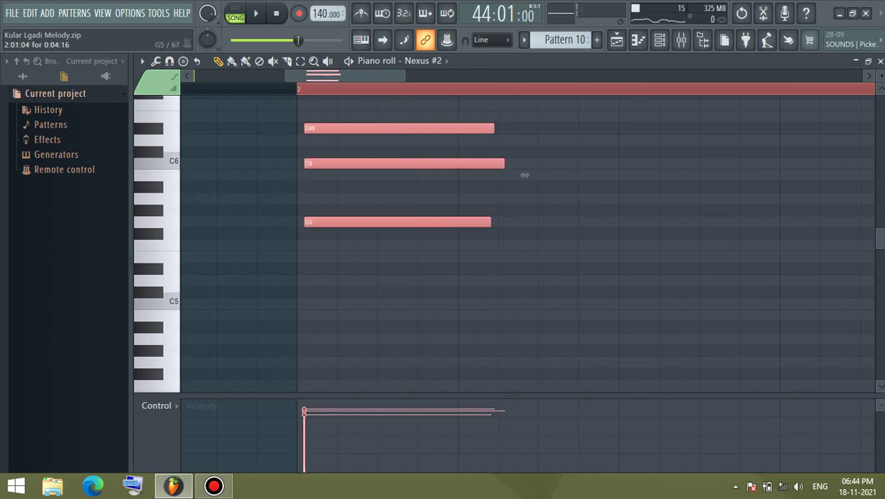
key("ctrl+b")
key("shift+Right")
key("space")
key("space")
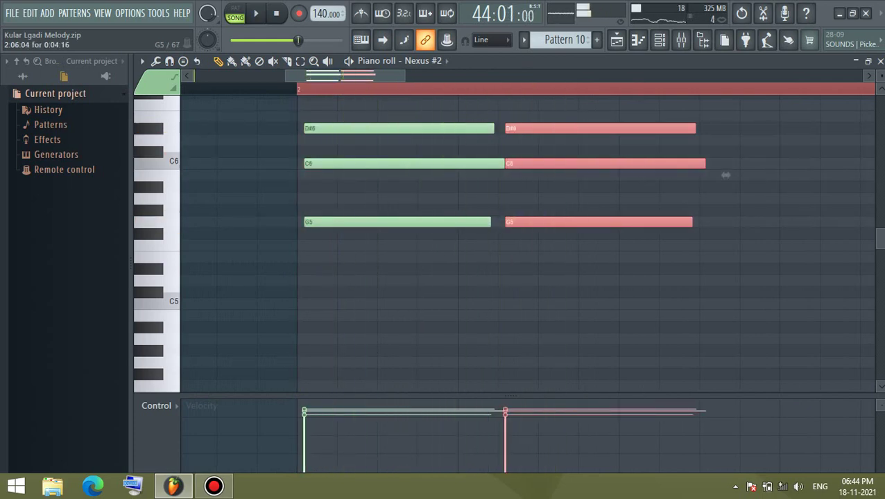
- Shift the duplicated chord two steps later and audition the pattern
key("shift+Right")
key("shift+Right")
key("space")
key("space")
key("space")
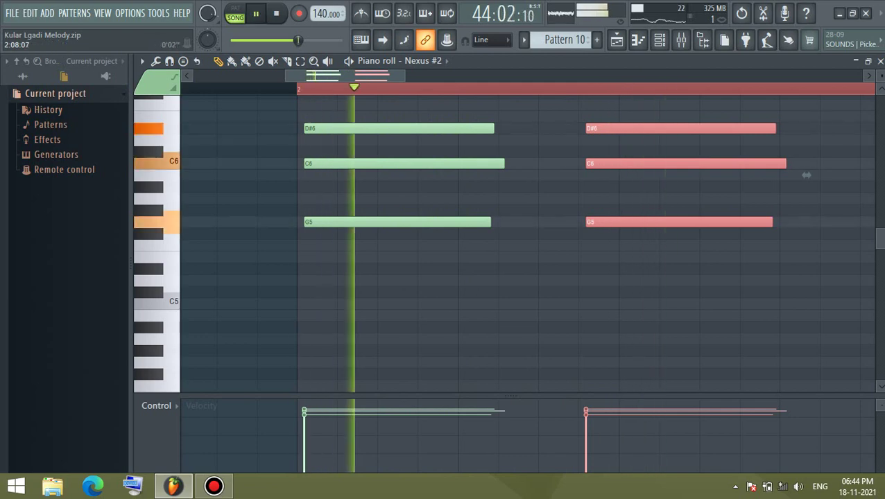
key("space")
- Listen to the chord spacing and move the duplicated chord one step earlier
scroll(584, 88, "up", 2)
key("Page_Down")
key("Page_Up")
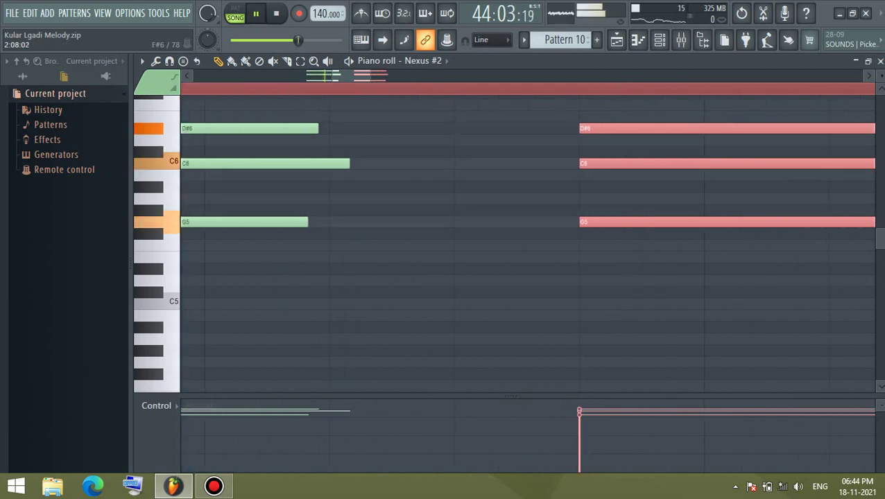
scroll(581, 125, "down", 4)
key("space")
scroll(581, 125, "up", 2)
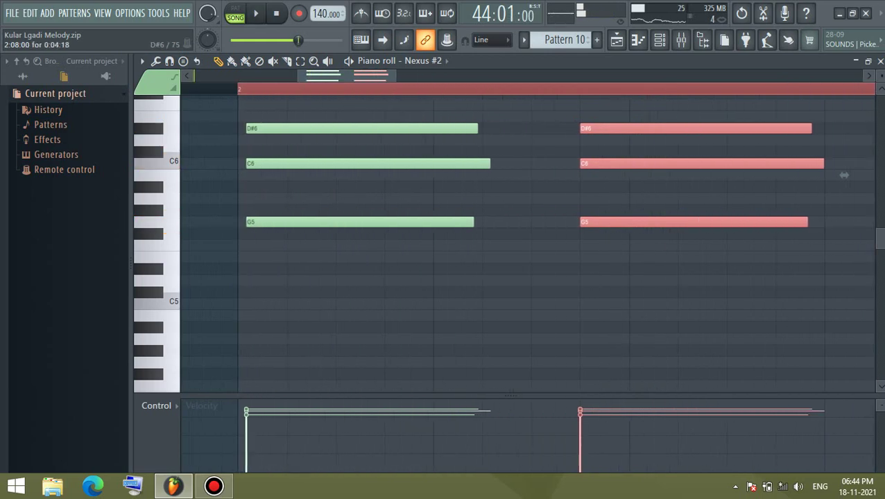
left_click_drag(844, 176, 796, 175)
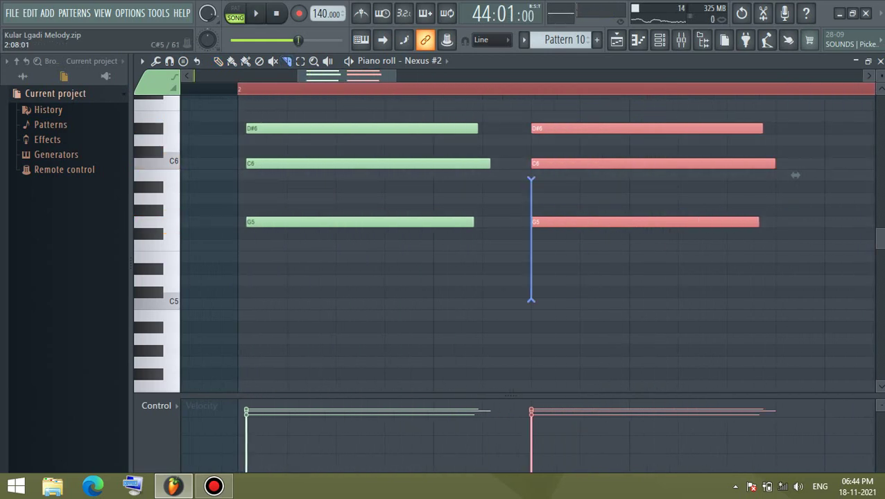
- Slice the duplicated chord's three notes one step after their start, delete the trailing pieces, and play the pattern
left_click_drag(580, 131, 579, 300)
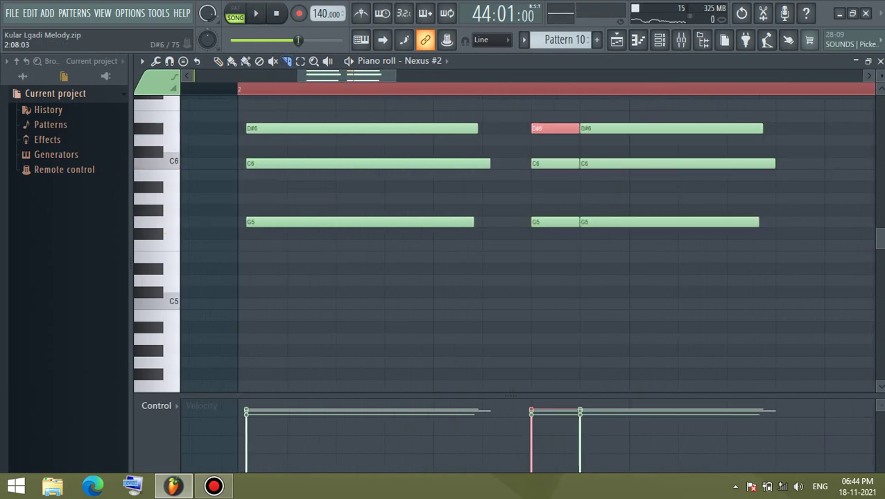
key("b")
right_click(608, 128)
right_click(609, 164)
right_click(608, 222)
key("space")
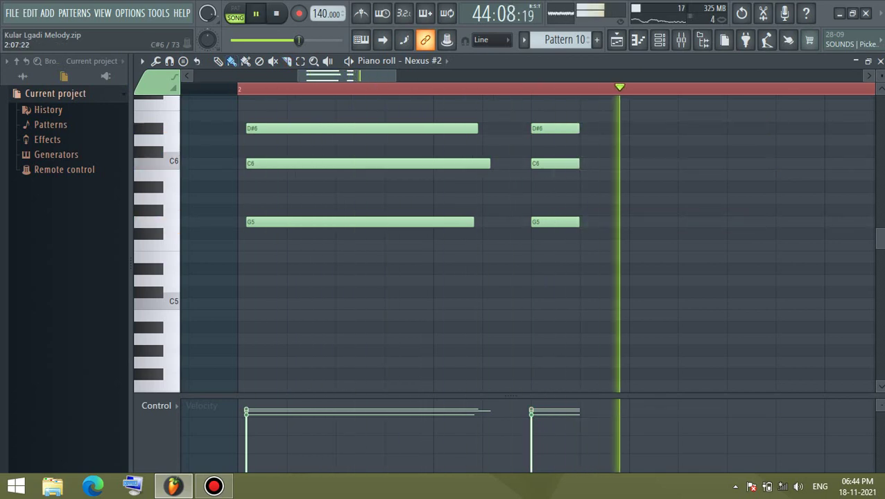
- Duplicate the short G5, C6 and D#6 chord twice, spacing the copies two steps apart
key("space")
left_click_drag(530, 98, 602, 251)
key("ctrl+b")
key("space")
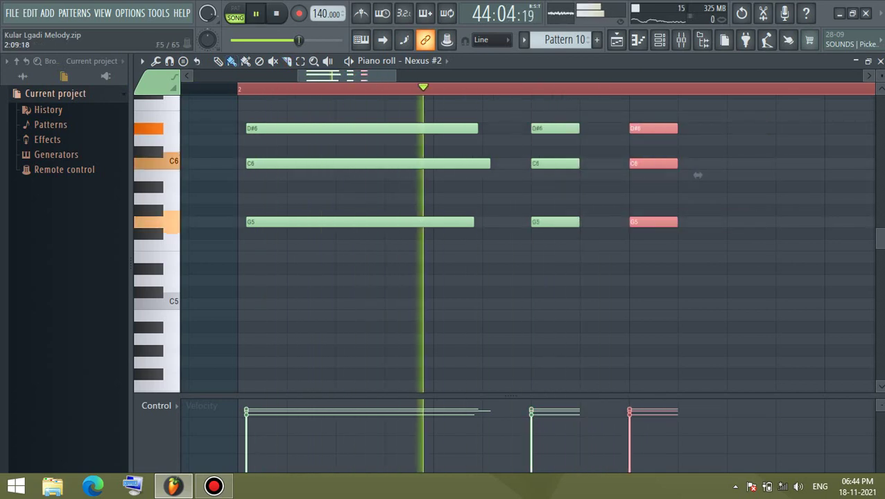
key("space")
scroll(694, 175, "down", 2)
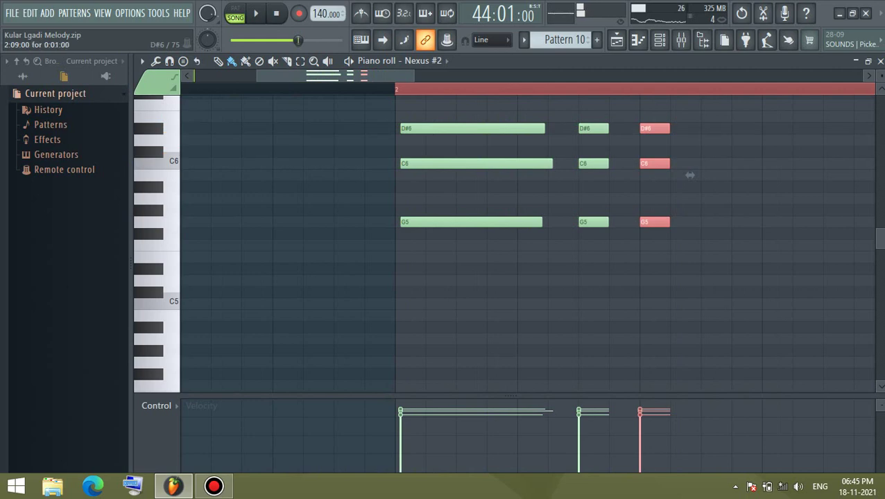
key("space")
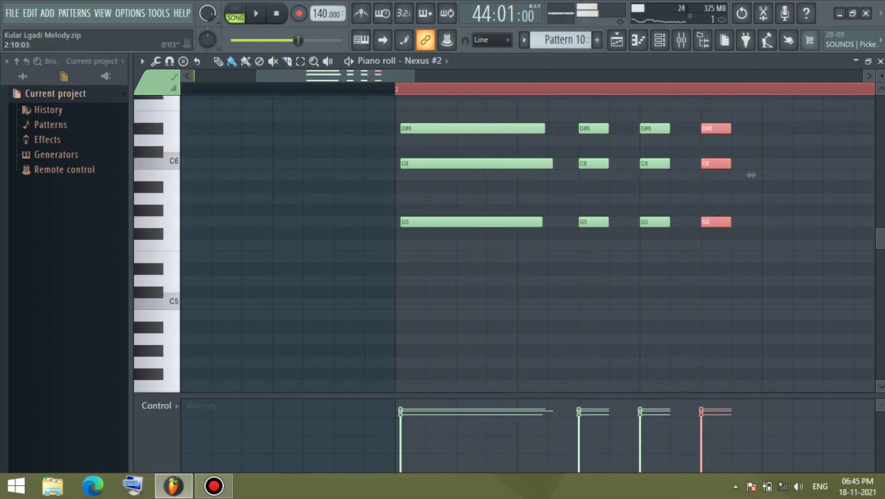
- Copy the long opening chord to the end of Pattern 10 after the short chords and play the result
left_click_drag(510, 112, 505, 261)
key("space")
left_click_drag(417, 128, 786, 129)
key("space")
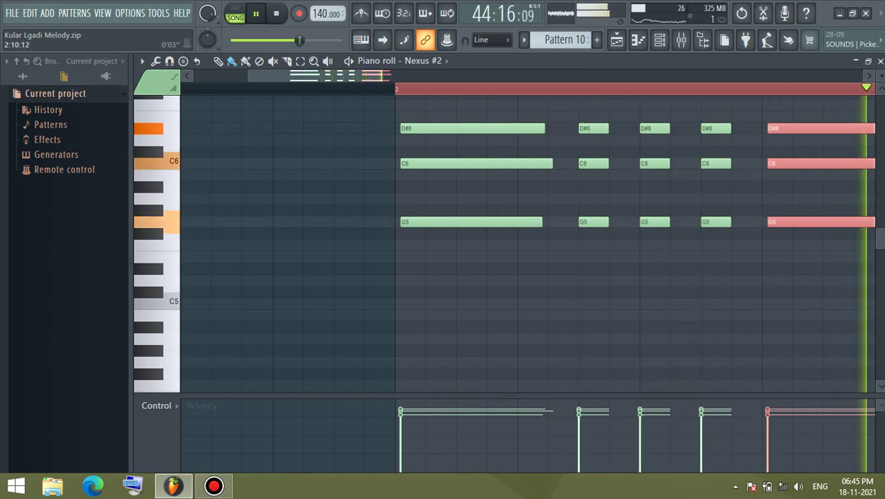
key("space")
scroll(761, 187, "up", 4)
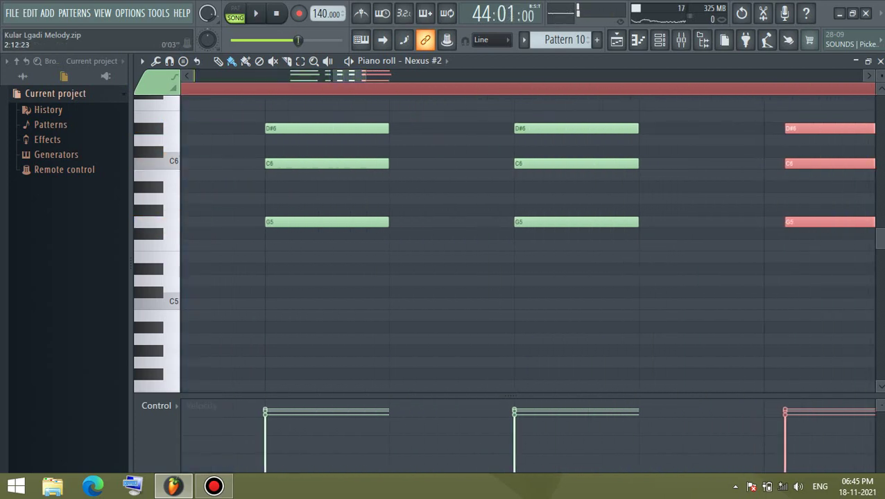
- Return to the playlist and play the melody parts from bar 42, briefly muting Meloduy to hear Pattern 10 alone
key("F5")
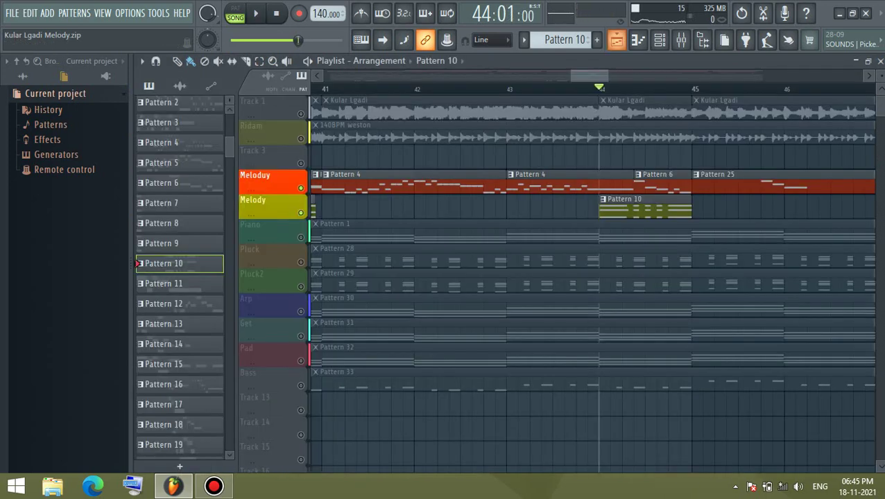
scroll(645, 208, "down", 3)
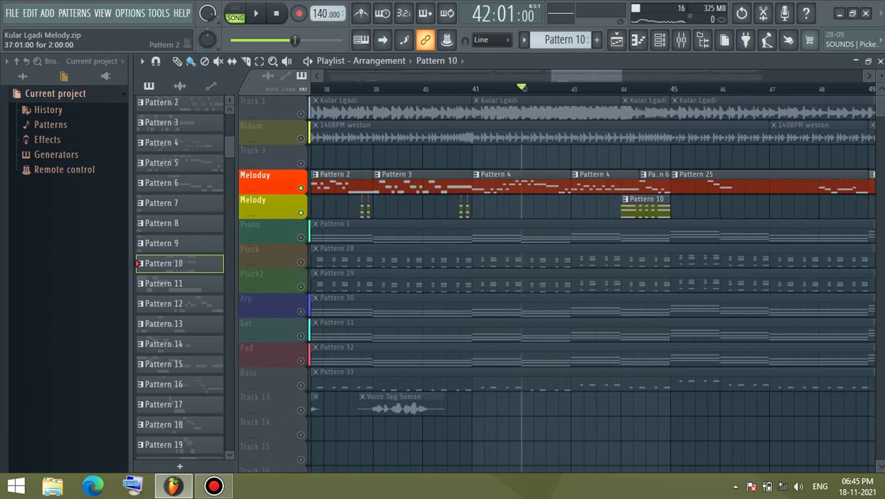
key("space")
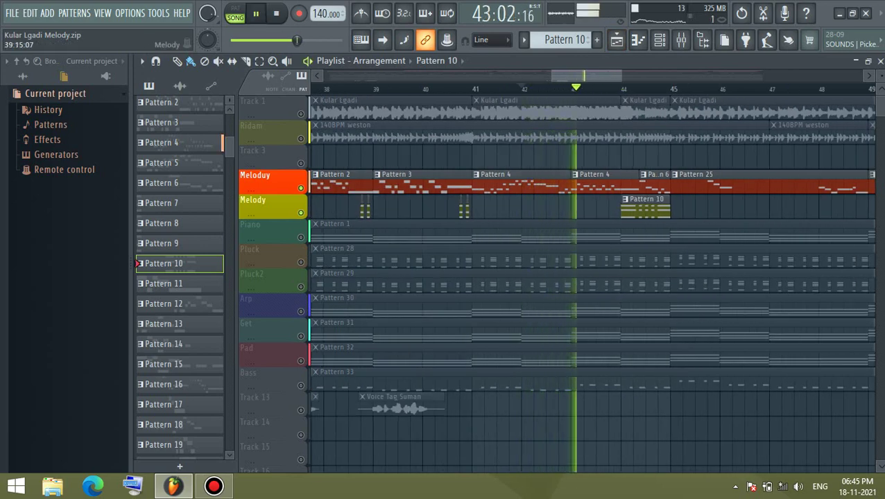
left_click(301, 188)
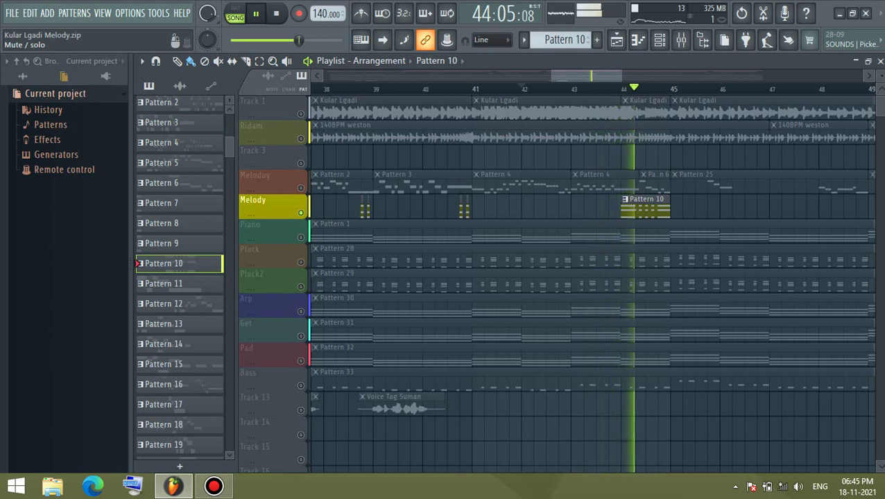
left_click(301, 188)
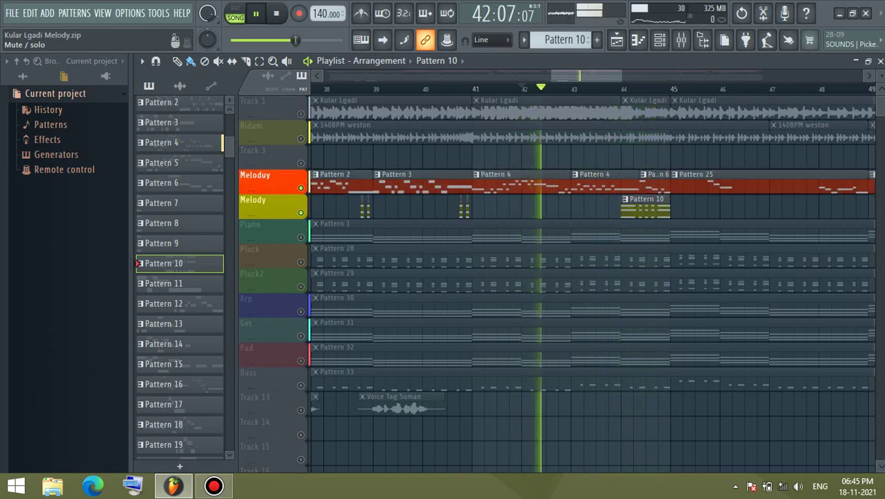
- Add Ridam to the melody playback and unsolo it so all tracks play together past bar 45
left_click(300, 138)
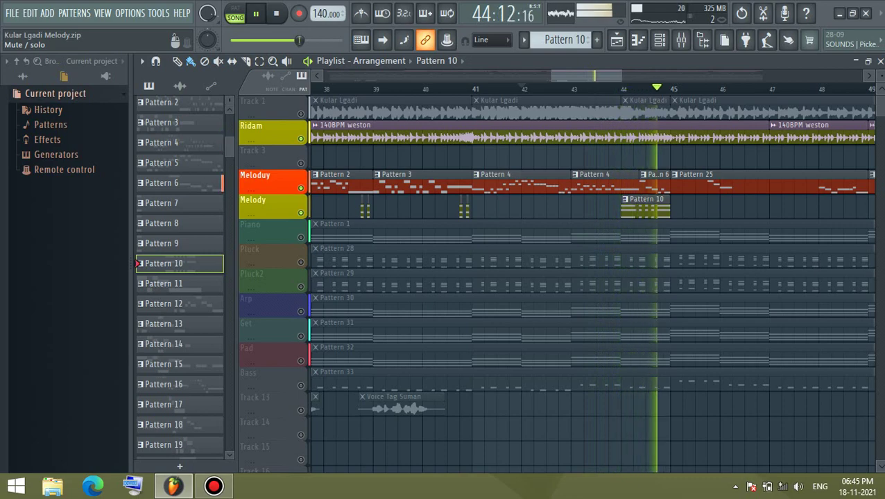
right_click(301, 139)
right_click(300, 139)
scroll(635, 298, "down", 1)
scroll(637, 298, "down", 1)
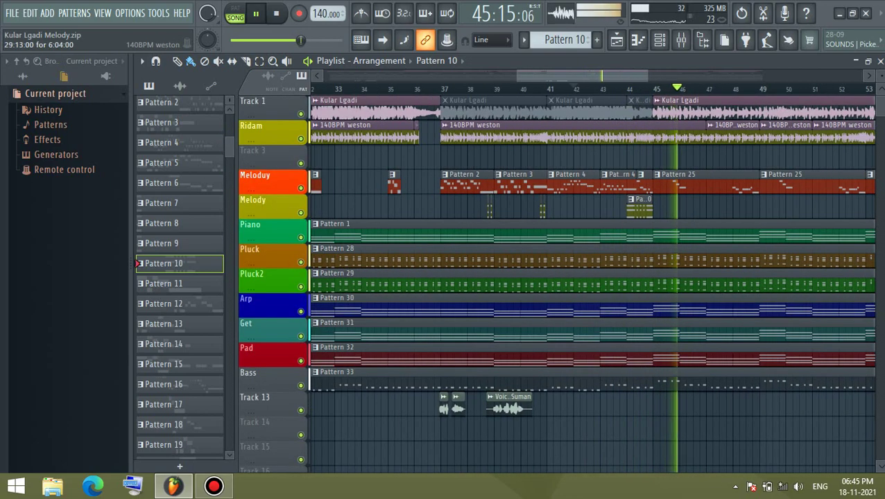
- Play on from bar 45 with Track 1's Kular Lgadi vocal muted, and unmute it around bar 50
left_click(300, 114)
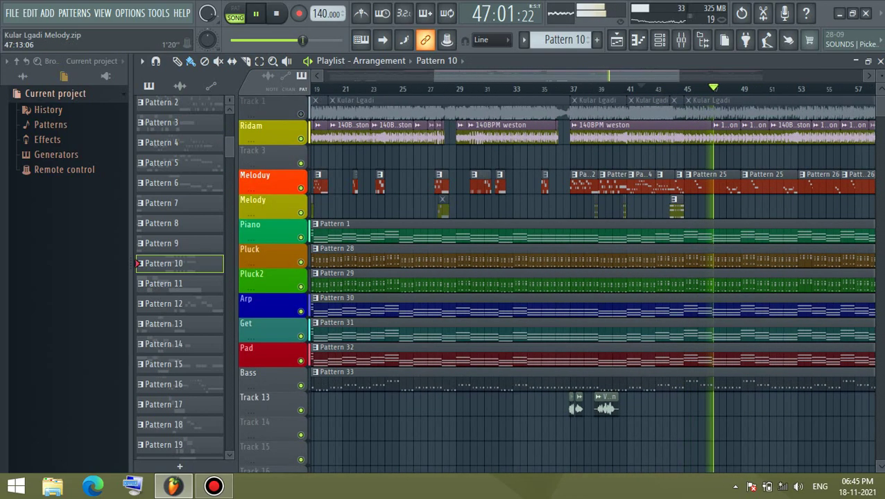
scroll(638, 89, "up", 3)
scroll(744, 298, "down", 2)
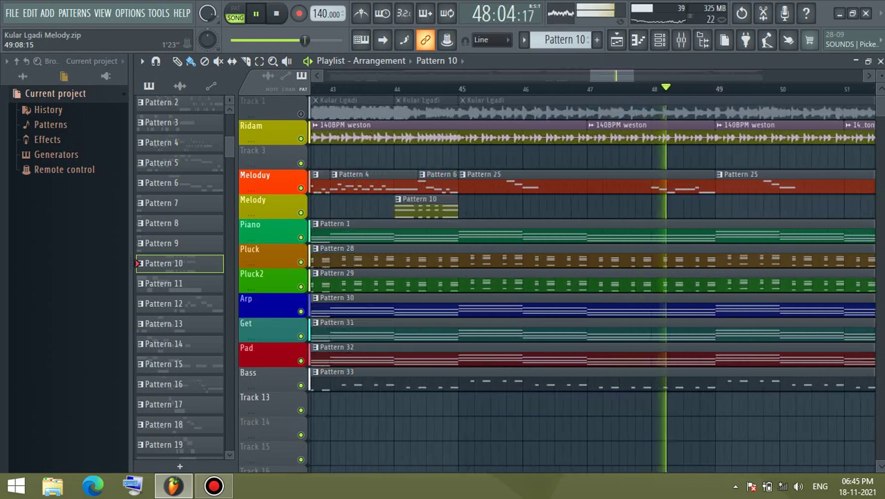
scroll(745, 299, "up", 2)
scroll(744, 299, "down", 1)
left_click(300, 114)
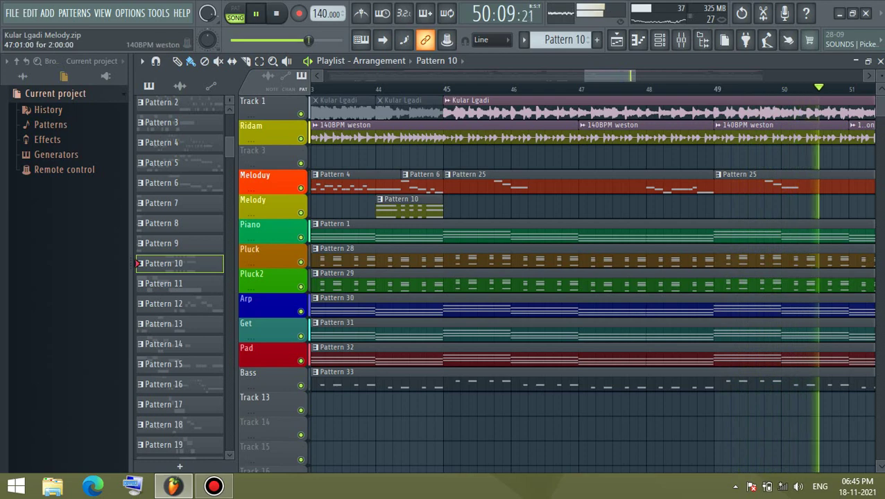
- Mute the Kular Lgadi vocal again from bar 52 to bar 56, stop playback and unmute the track
scroll(592, 277, "down", 4)
scroll(592, 278, "down", 4)
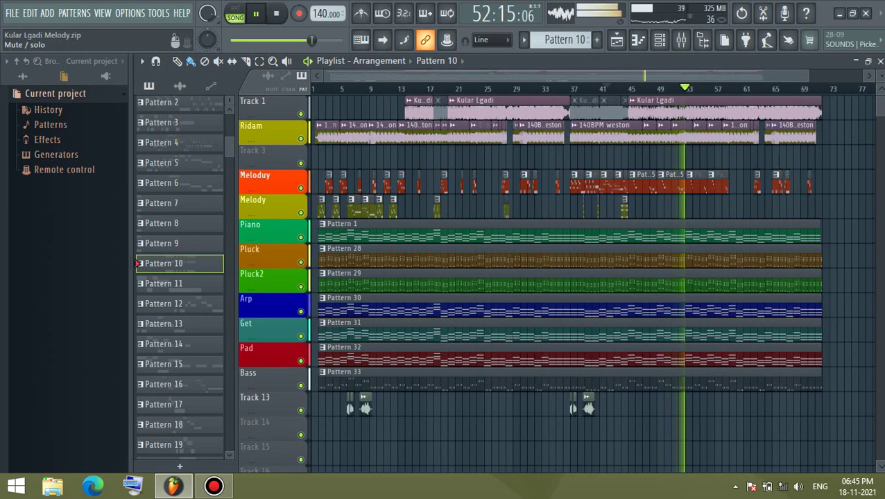
left_click(300, 114)
scroll(692, 277, "up", 4)
scroll(692, 277, "down", 5)
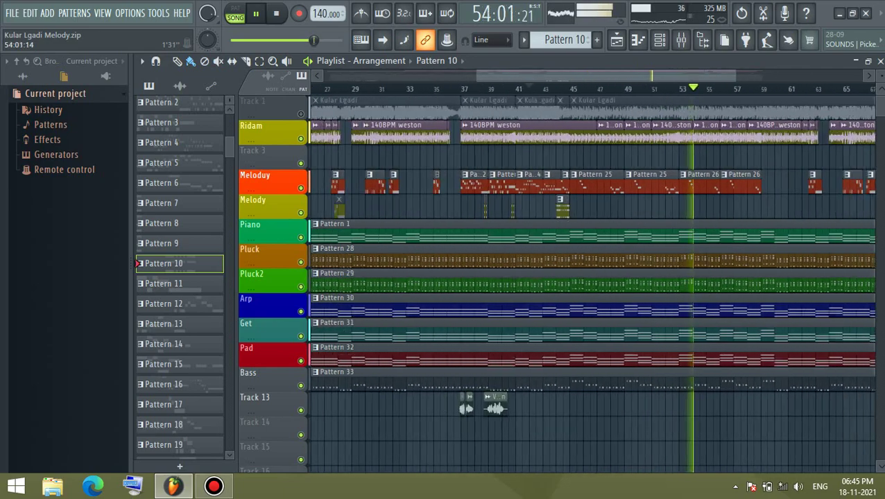
scroll(657, 278, "up", 3)
scroll(592, 277, "up", 3)
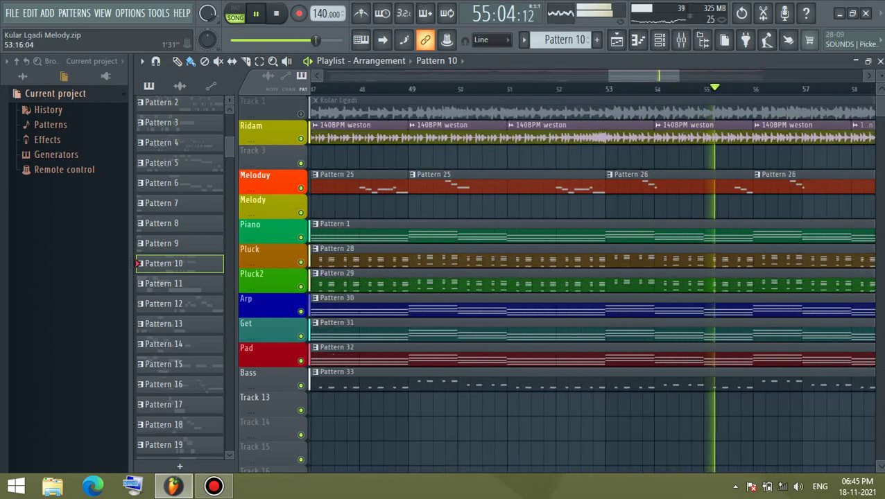
scroll(659, 278, "down", 3)
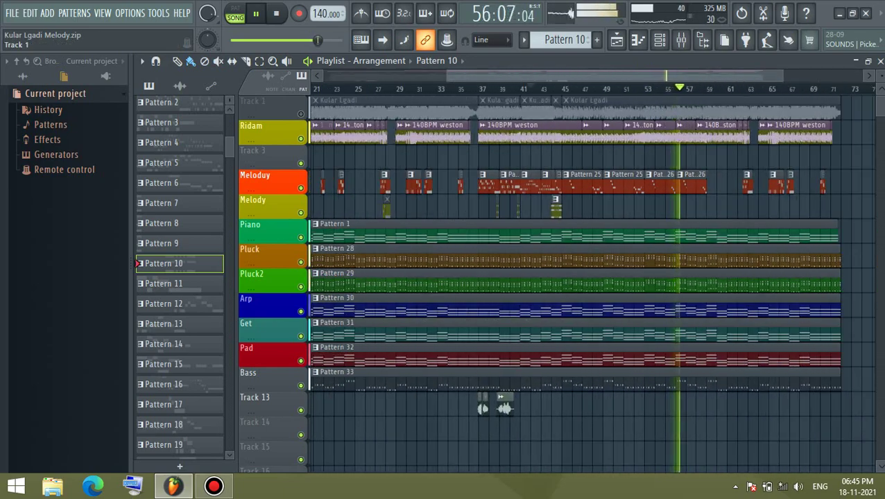
key("space")
left_click(301, 114)
- Play from bar 2 with the Bass track soloed, adding Pad, Get and Arp one at a time
scroll(656, 278, "down", 3)
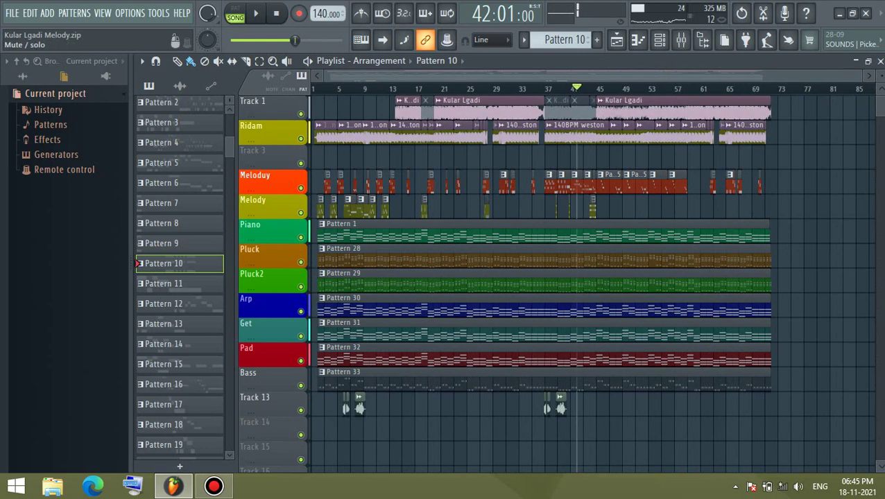
left_click(317, 89)
scroll(317, 89, "up", 6)
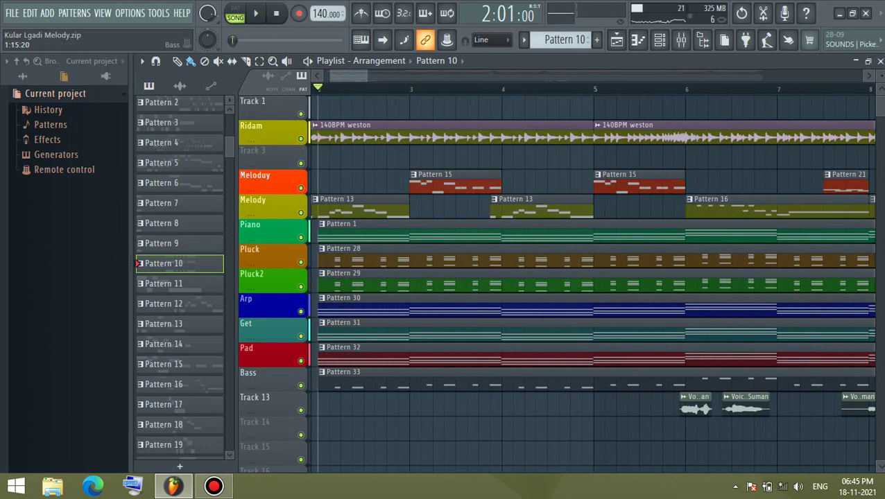
left_click(300, 386, "ctrl")
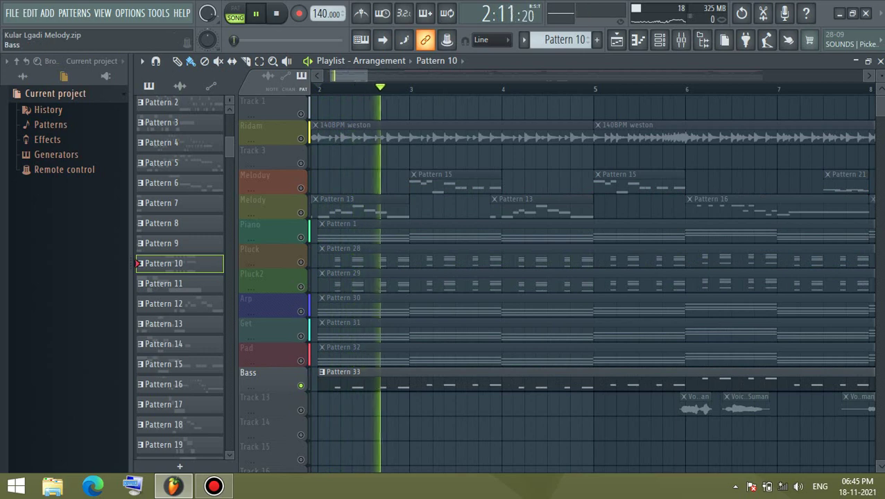
left_click(300, 360)
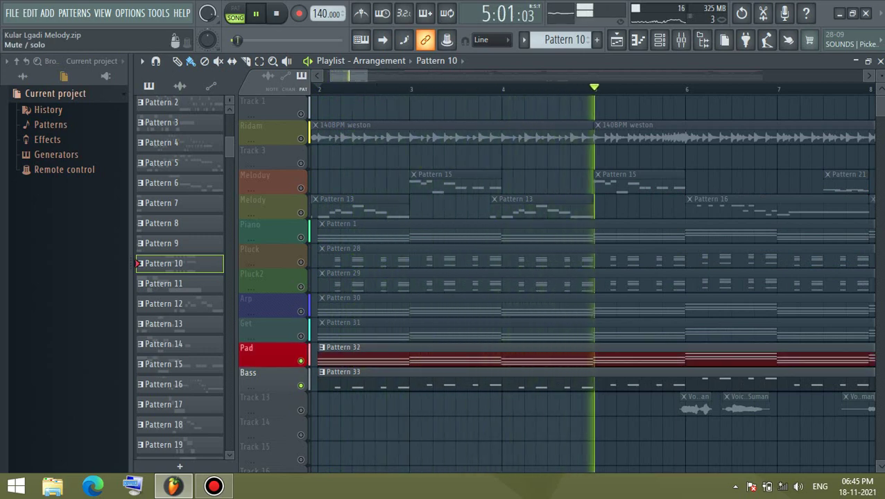
left_click(300, 336)
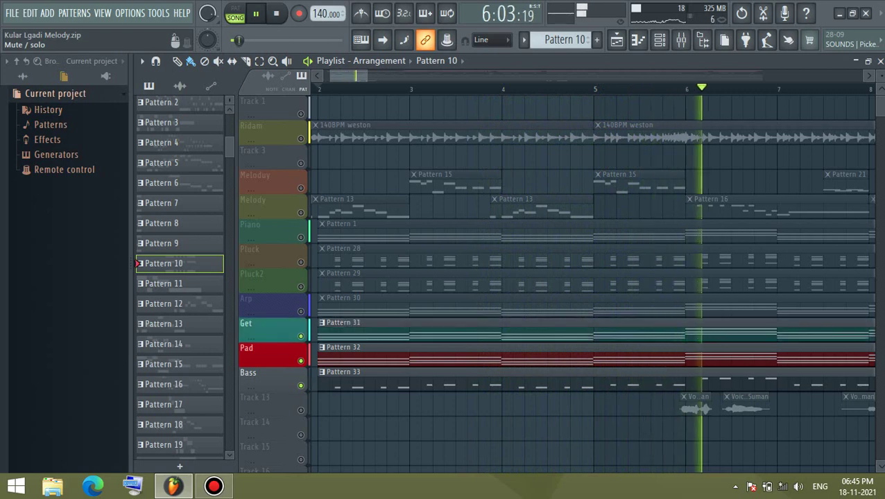
left_click(300, 311)
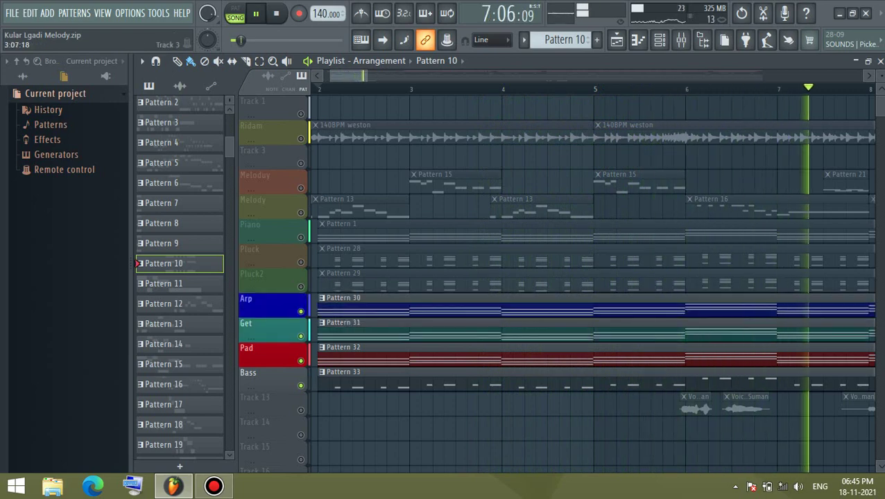
- Add the Pluck2, Pluck and Piano tracks to the soloed playback
scroll(510, 208, "down", 2)
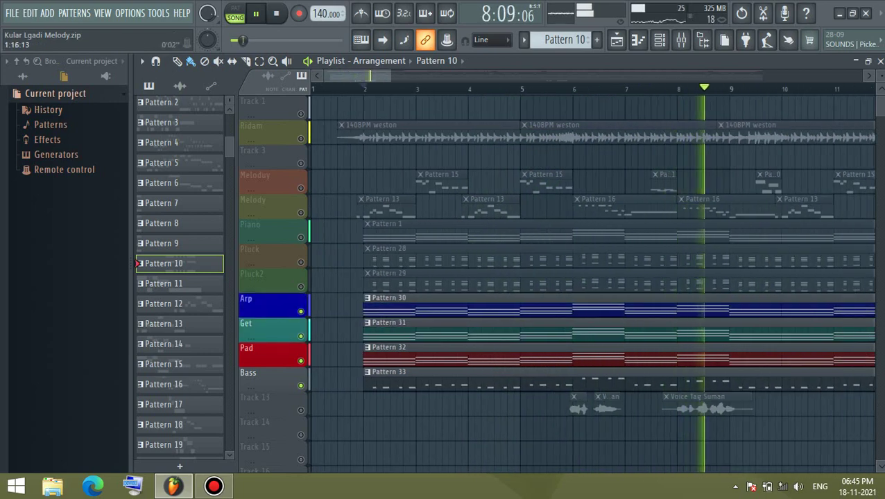
scroll(510, 208, "down", 2)
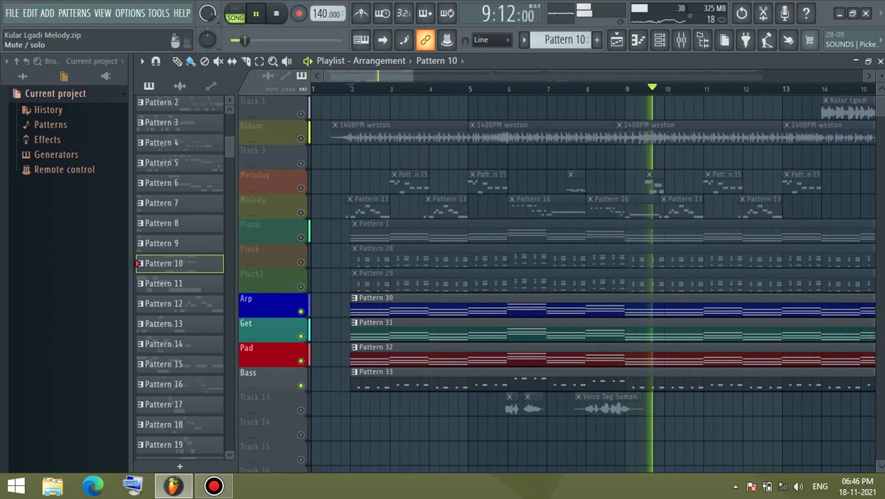
left_click(301, 287)
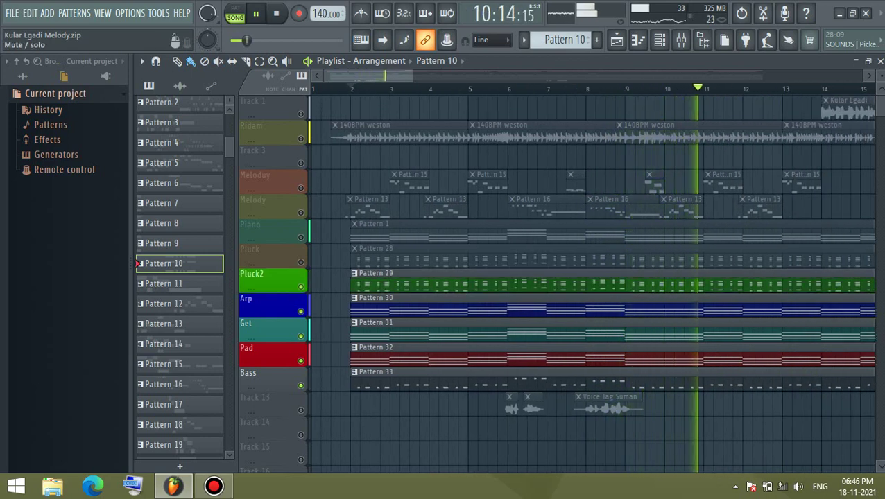
left_click(300, 262)
left_click(301, 238)
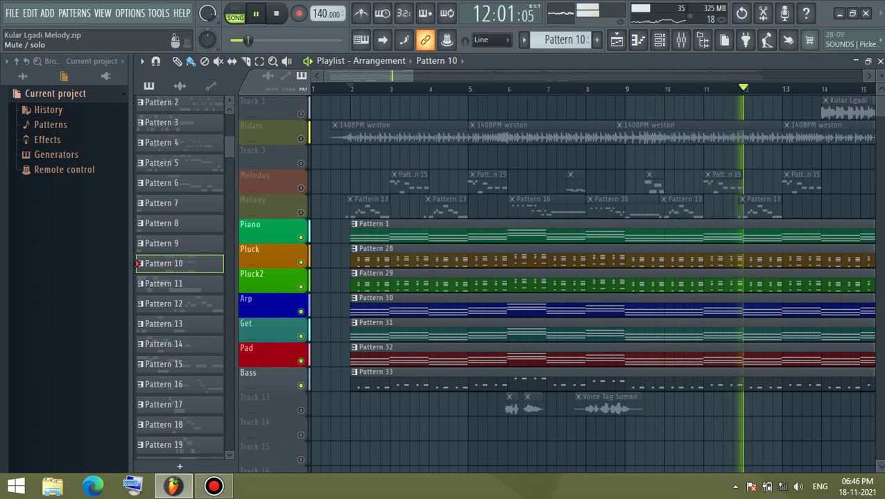
- In the mixer, isolate Insert 19, enable Inserts 13, 14, 16 and 17 alongside it, and lower Insert 16 to -19.1 dB
left_click(681, 40)
scroll(531, 152, "down", 3)
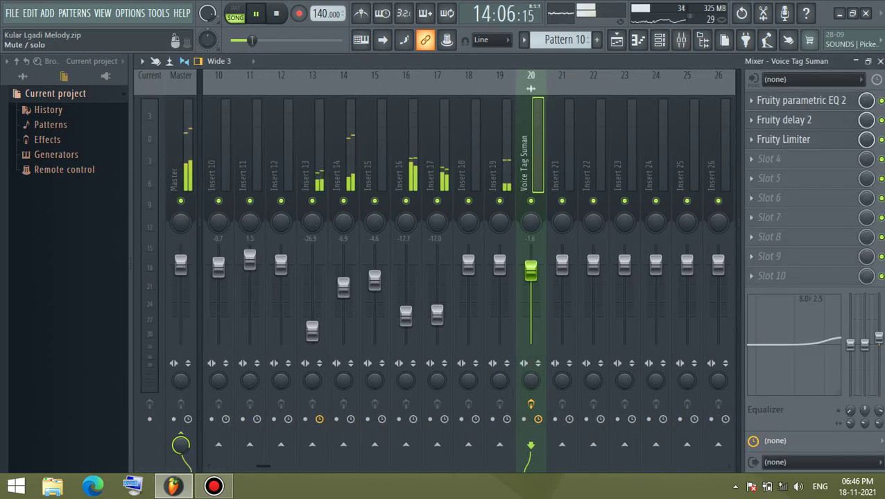
right_click(499, 201)
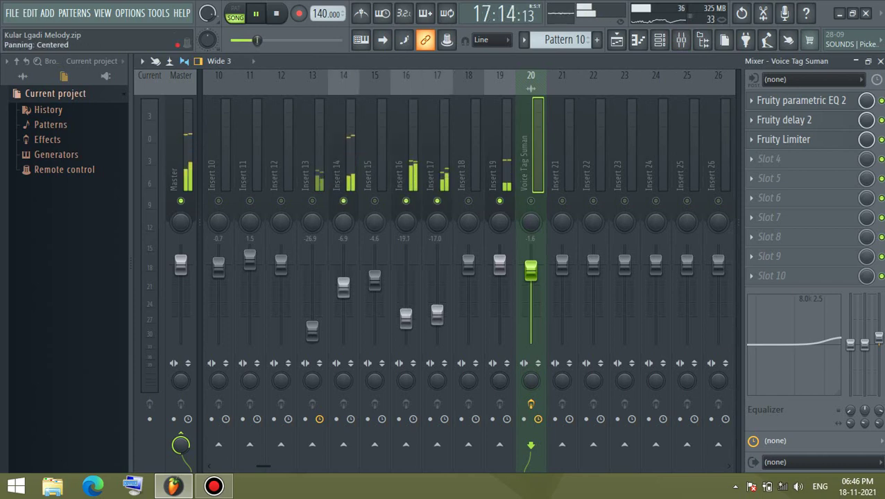
scroll(380, 149, "up", 3)
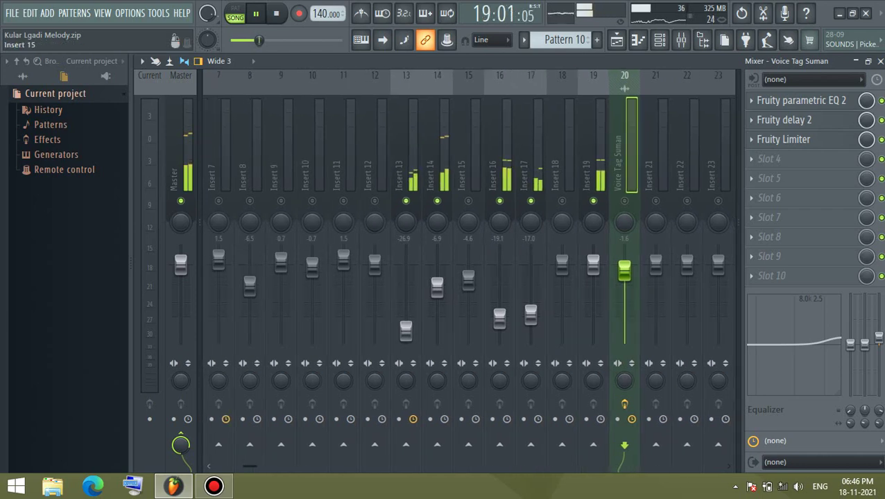
- Solo Insert 14 and load Fruity Parametric EQ 2 into its first effect slot
left_click(437, 153)
right_click(437, 201)
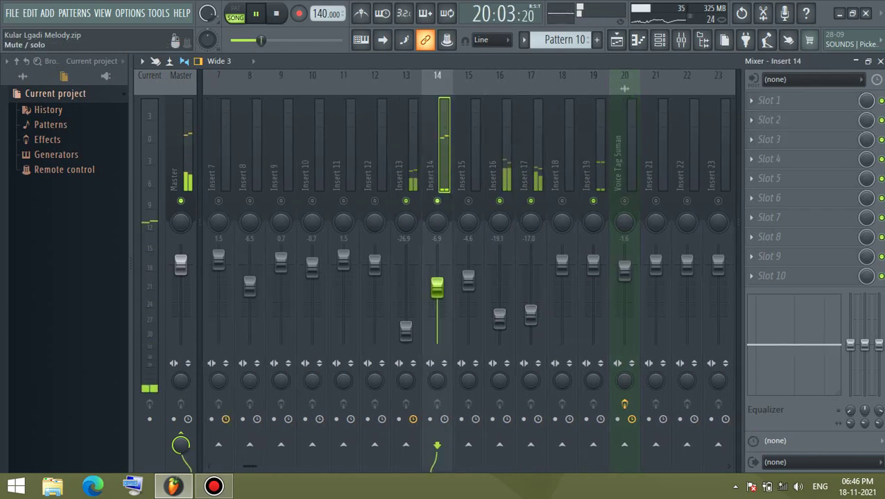
left_click(768, 100)
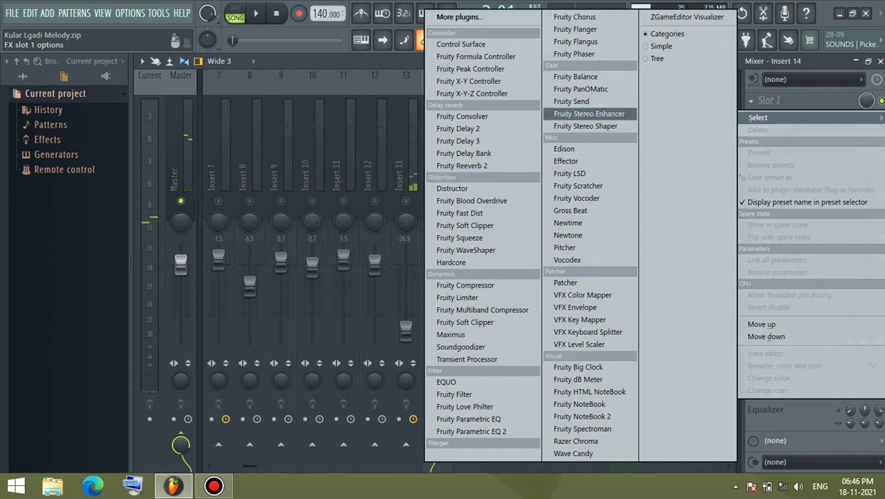
left_click(472, 432)
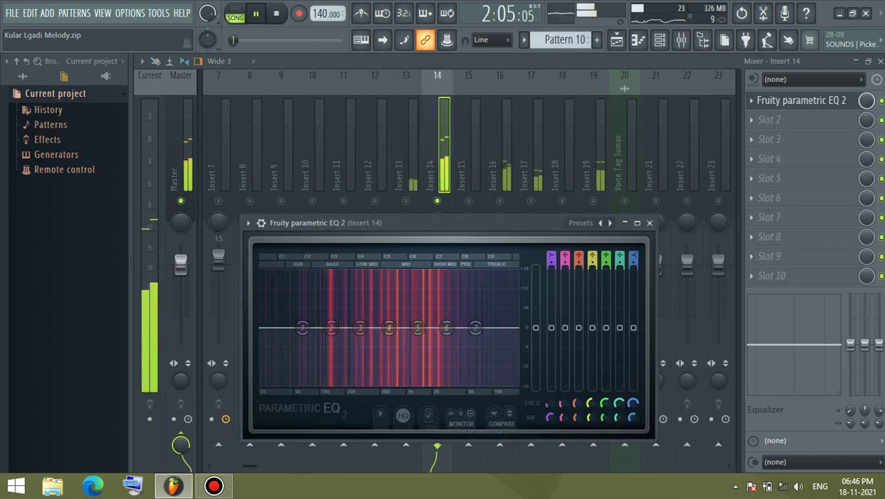
- Apply the HP preset to Insert 14's equalizer, shift band 7 slightly higher in frequency with reduced gain, and close the plugin
left_click(611, 222)
left_click(628, 248)
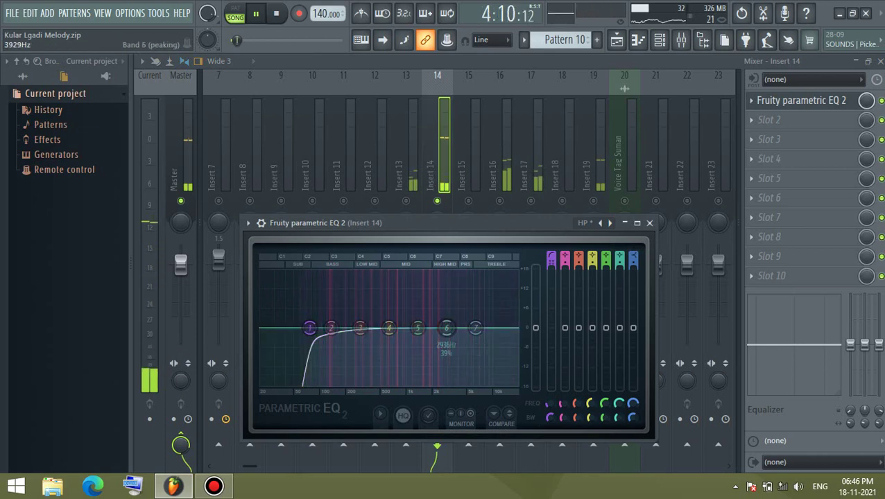
left_click_drag(475, 328, 485, 341)
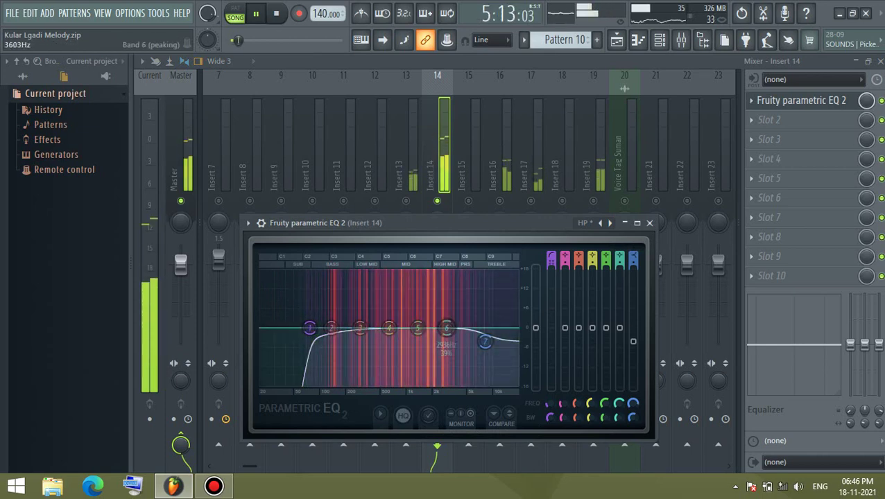
left_click(649, 222)
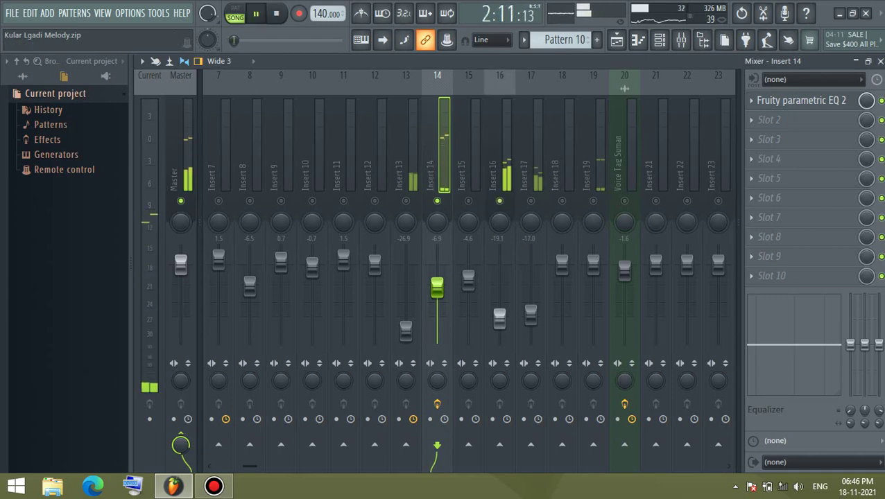
- Load Fruity Parametric EQ 2 into the first effect slot of Insert 16
left_click(500, 158)
left_click(768, 118)
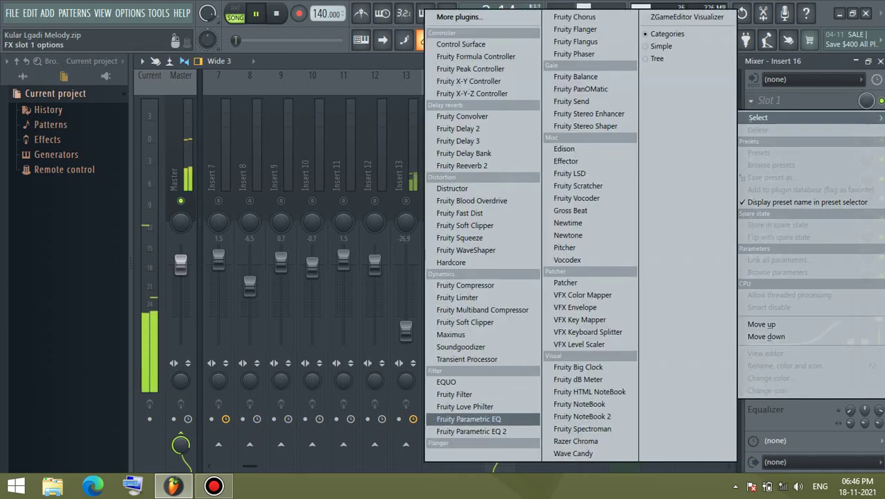
left_click(472, 432)
- Apply the HP preset to Insert 16's equalizer, raise band 1's cutoff toward band 2, and close the plugin
right_click(543, 156)
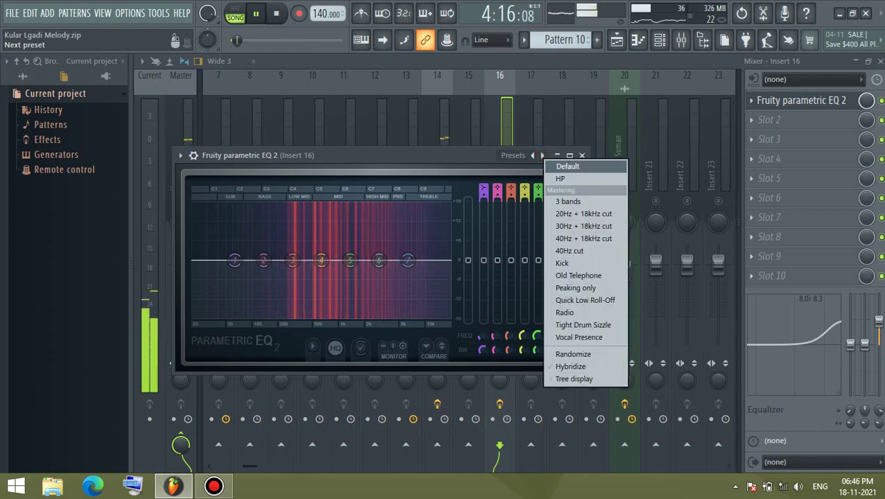
left_click(562, 179)
left_click_drag(235, 260, 264, 260)
left_click(582, 156)
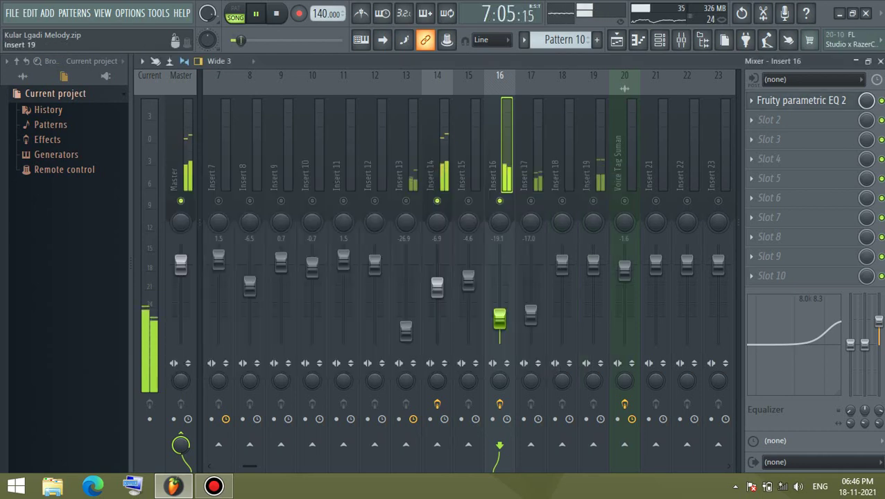
- Load Fruity Parametric EQ 2 into the first effect slot of Insert 19
left_click(593, 161)
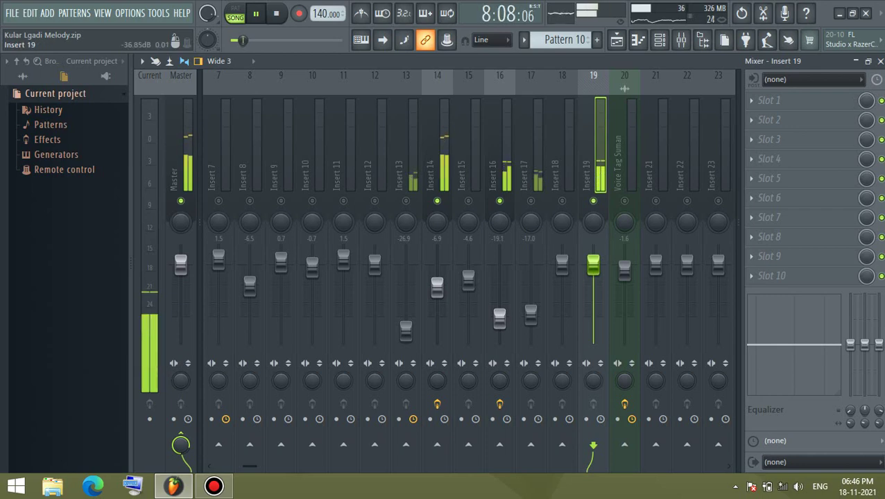
left_click(769, 101)
left_click(472, 432)
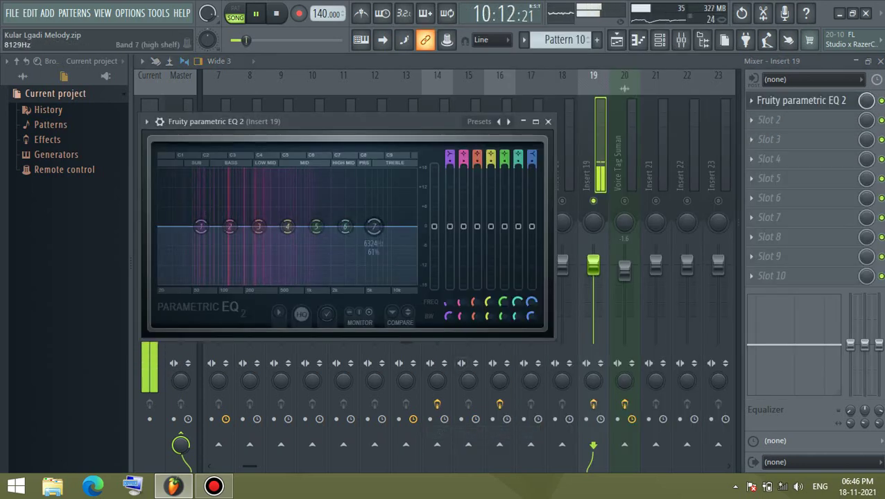
- Make band 7 of Insert 19's equalizer a steep low pass and, with Insert 19 soloed, lower its cutoff to about 2870 Hz
right_click(373, 226)
mouse_move(393, 261)
left_click(434, 271)
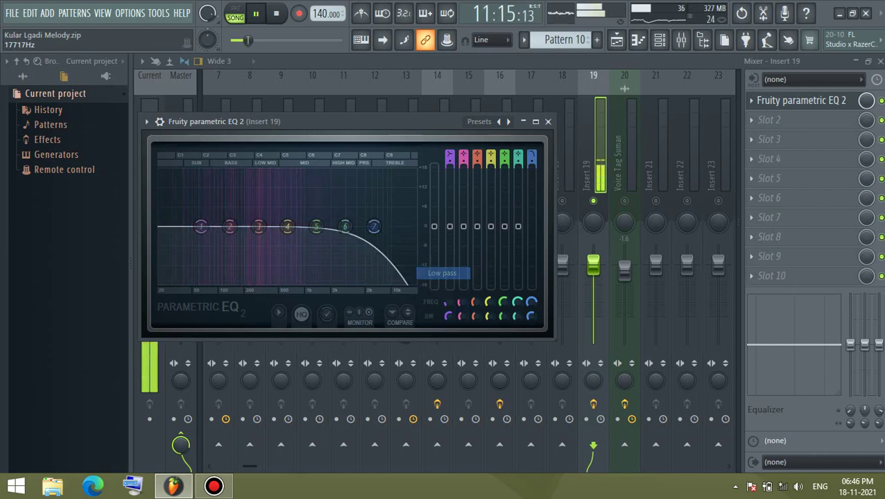
left_click(433, 274)
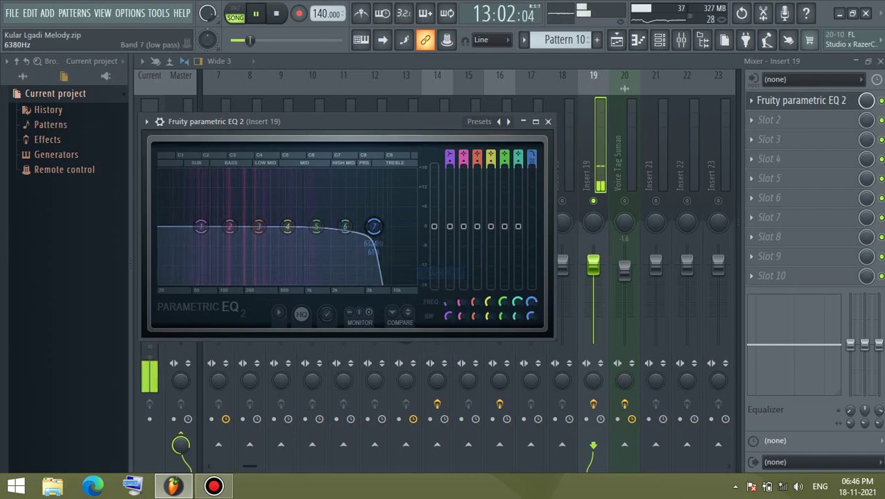
right_click(593, 201)
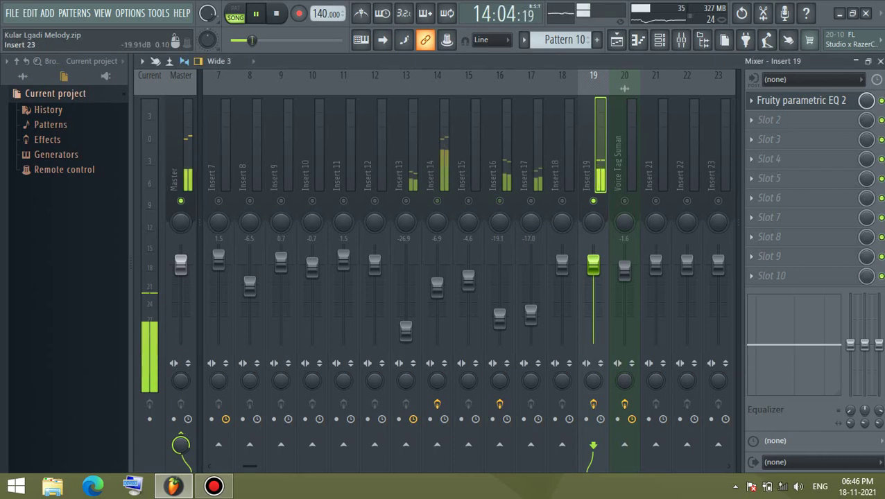
left_click(802, 101)
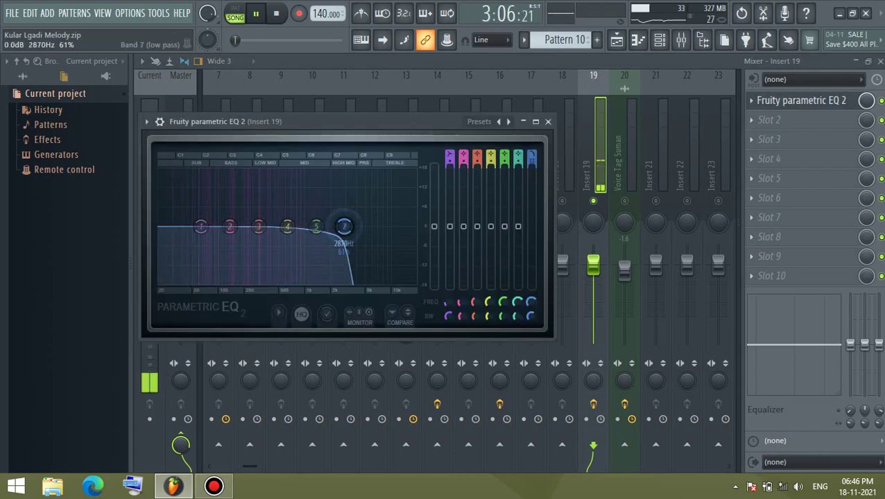
- Close Insert 19's equalizer and play the full arrangement in the playlist
key("Escape")
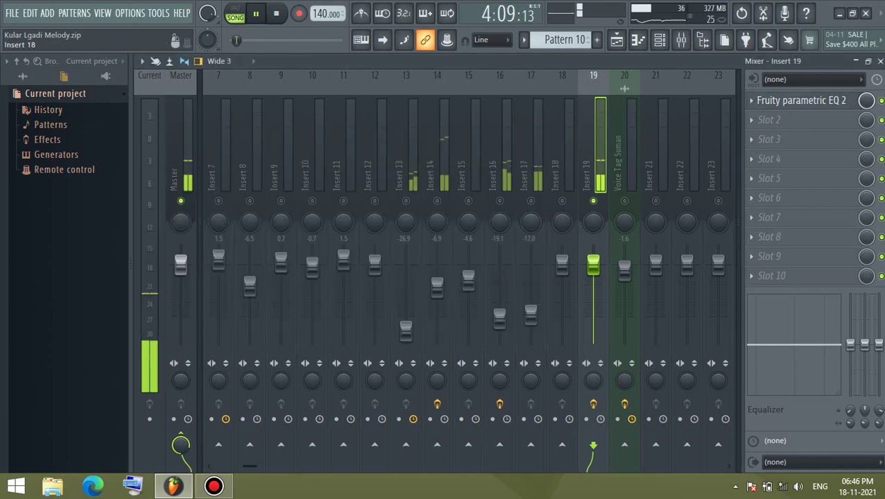
key("space")
left_click(617, 39)
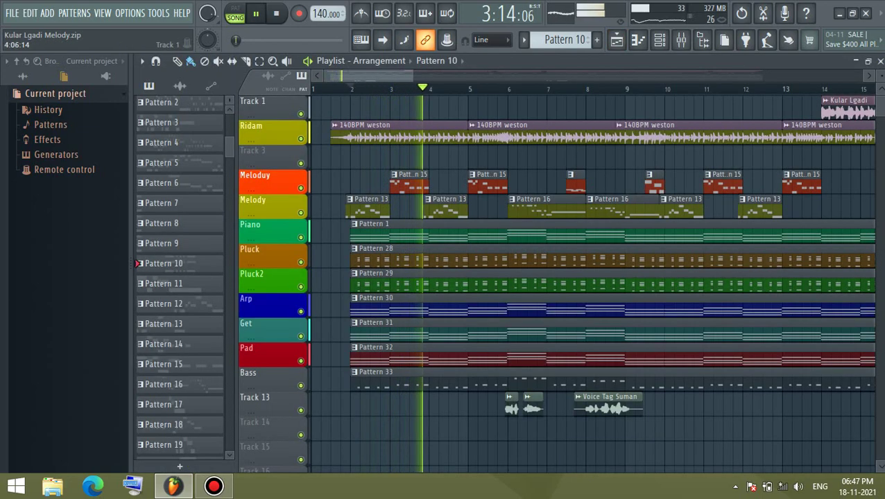
scroll(381, 285, "down", 5)
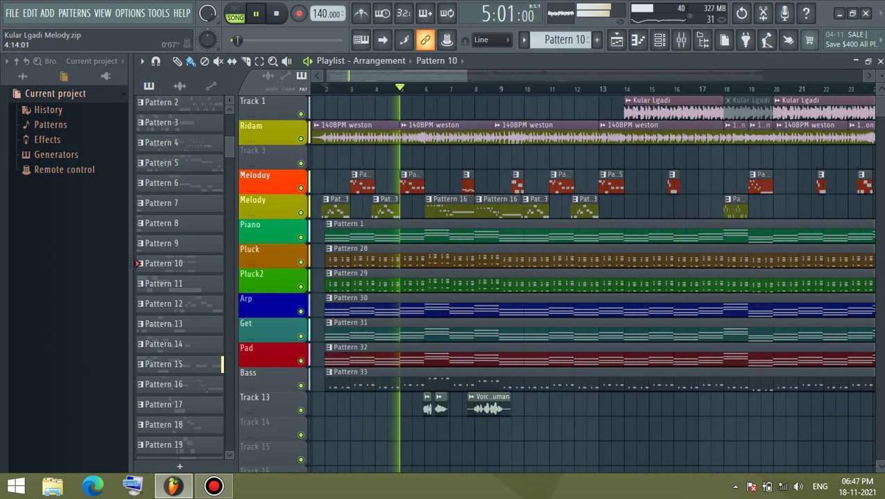
scroll(592, 278, "down", 3)
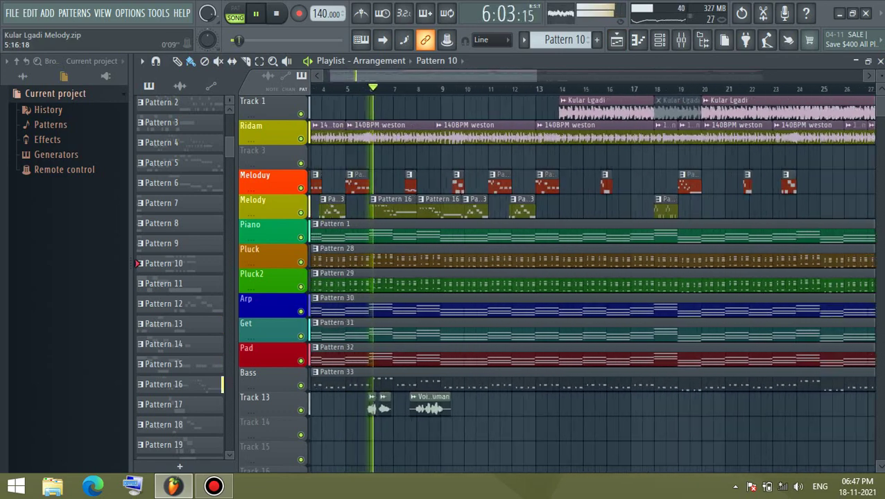
- Lower the faders of mixer Inserts 1 to 17 together, bringing Insert 2 to -2.4 dB, and select the Master track
left_click(681, 39)
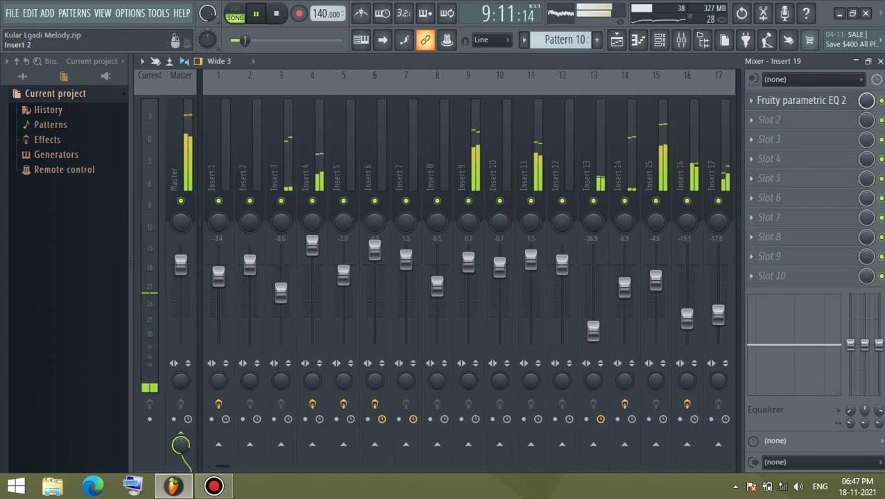
left_click_drag(225, 143, 725, 142)
scroll(532, 143, "up", 4)
left_click_drag(250, 264, 249, 273)
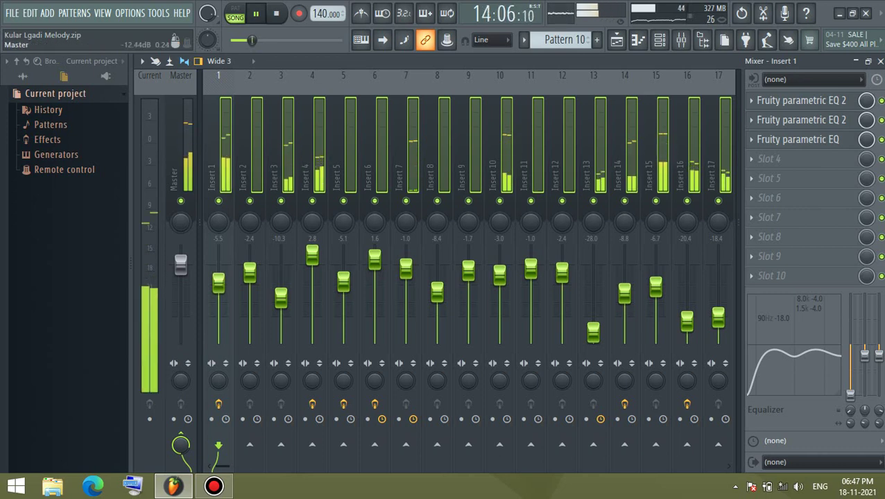
left_click(182, 146)
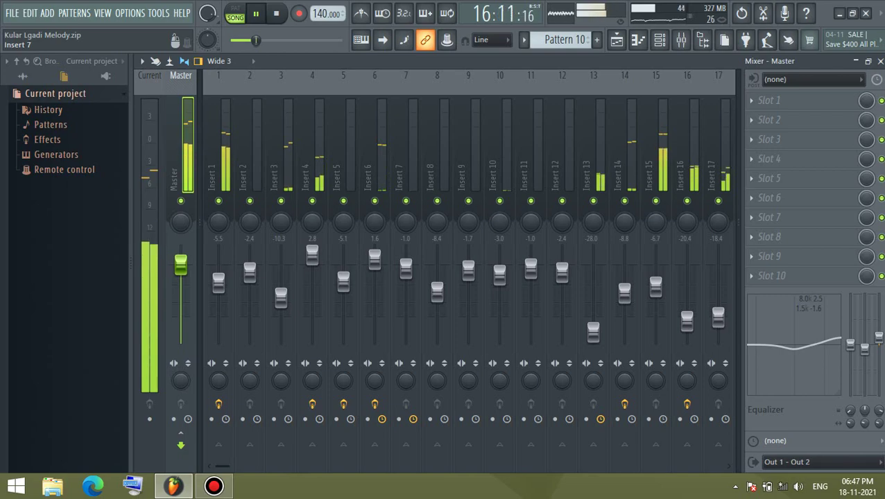
- Examine the whole arrangement in the playlist during playback, from the opening bars to the end of the patterns, and stop the song
left_click(617, 40)
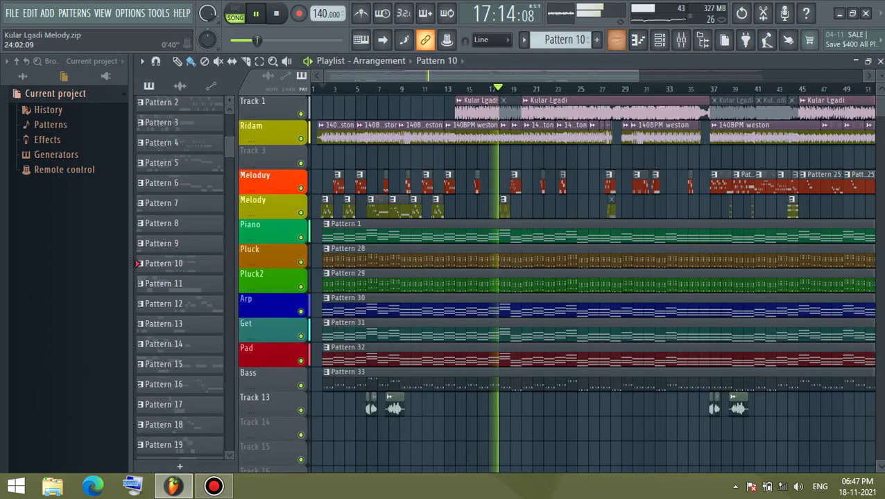
scroll(484, 278, "down", 1)
scroll(483, 277, "up", 5)
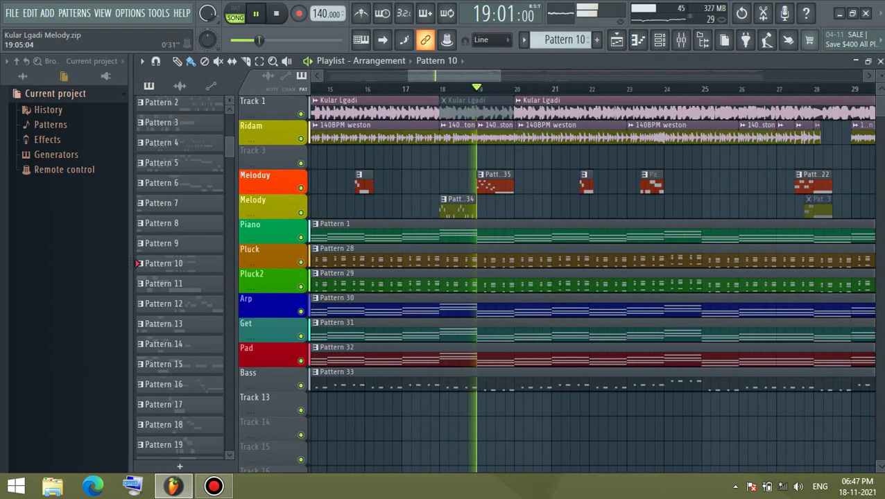
scroll(483, 277, "down", 1)
scroll(589, 277, "down", 5)
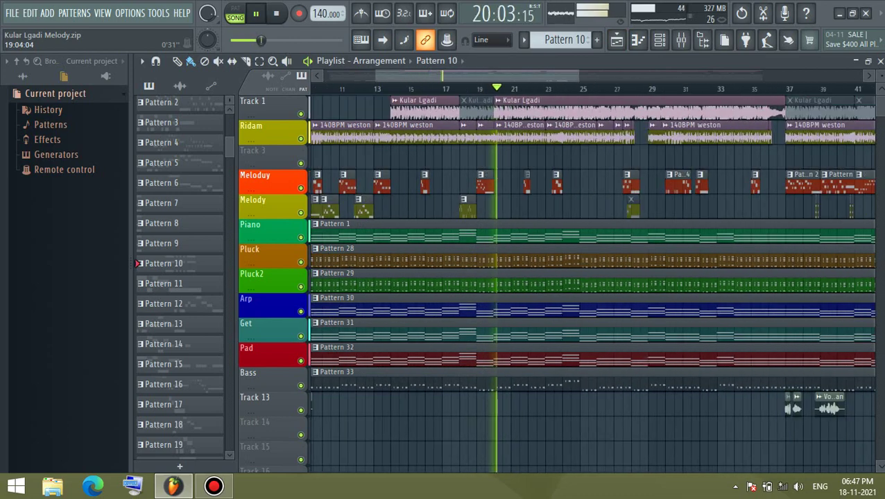
scroll(590, 278, "down", 2)
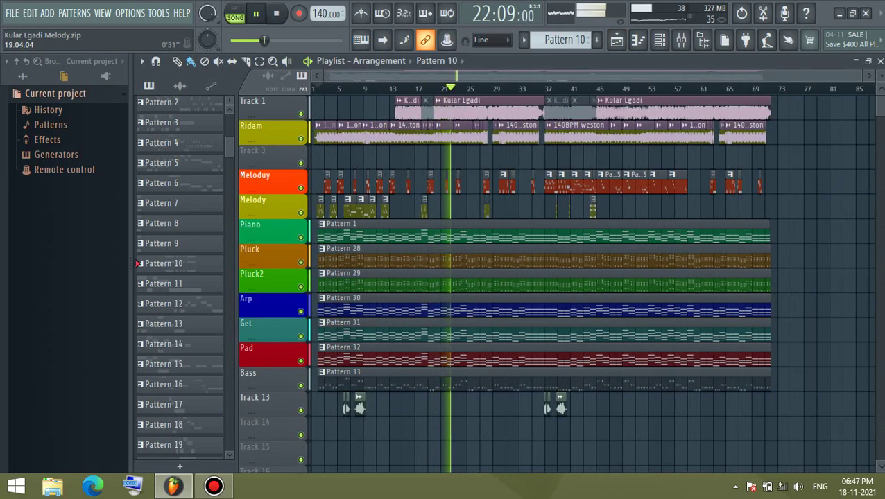
key("space")
- Save the project as the zipped song file "Kular Lgadi Melody youtube" in the Fl project folder and close the program
key("ctrl+shift+s")
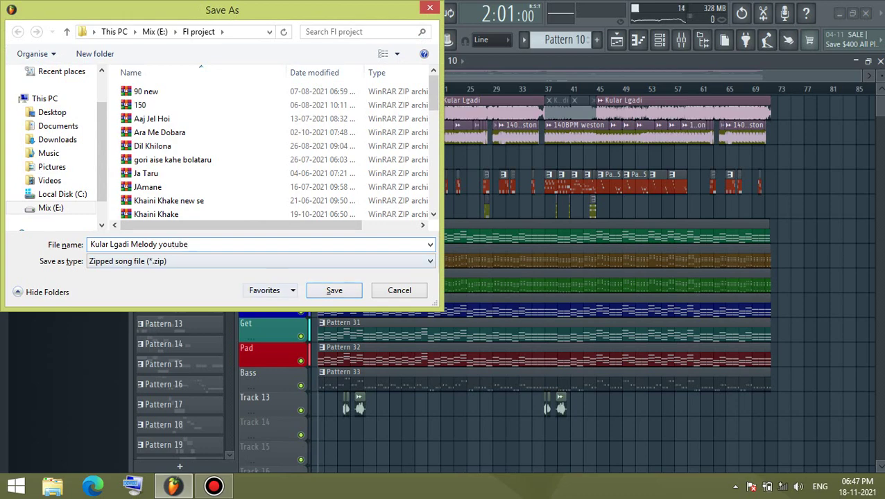
key("Return")
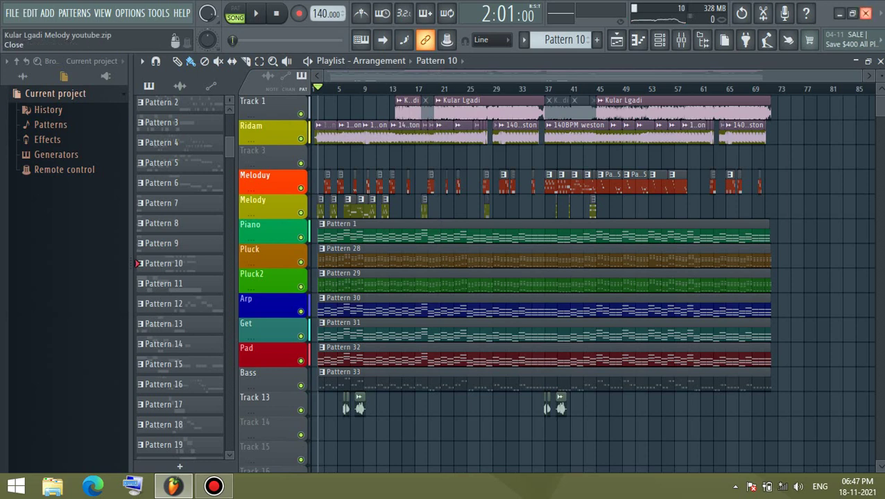
left_click(866, 14)
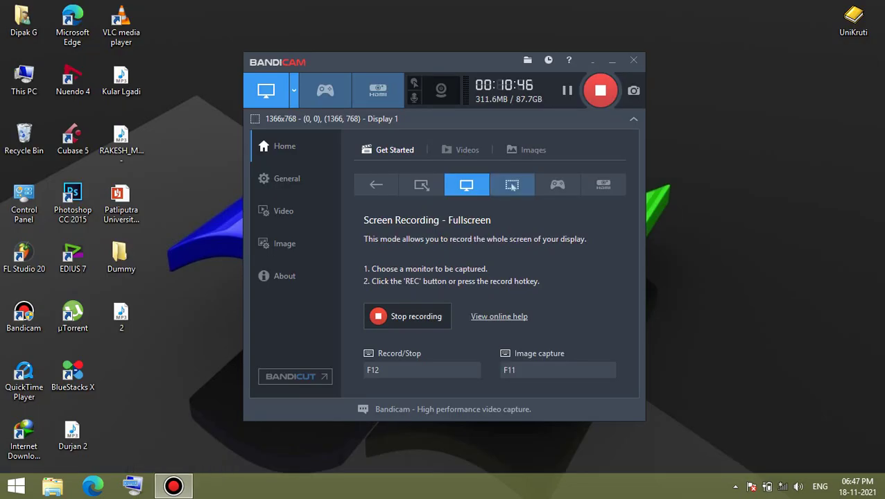